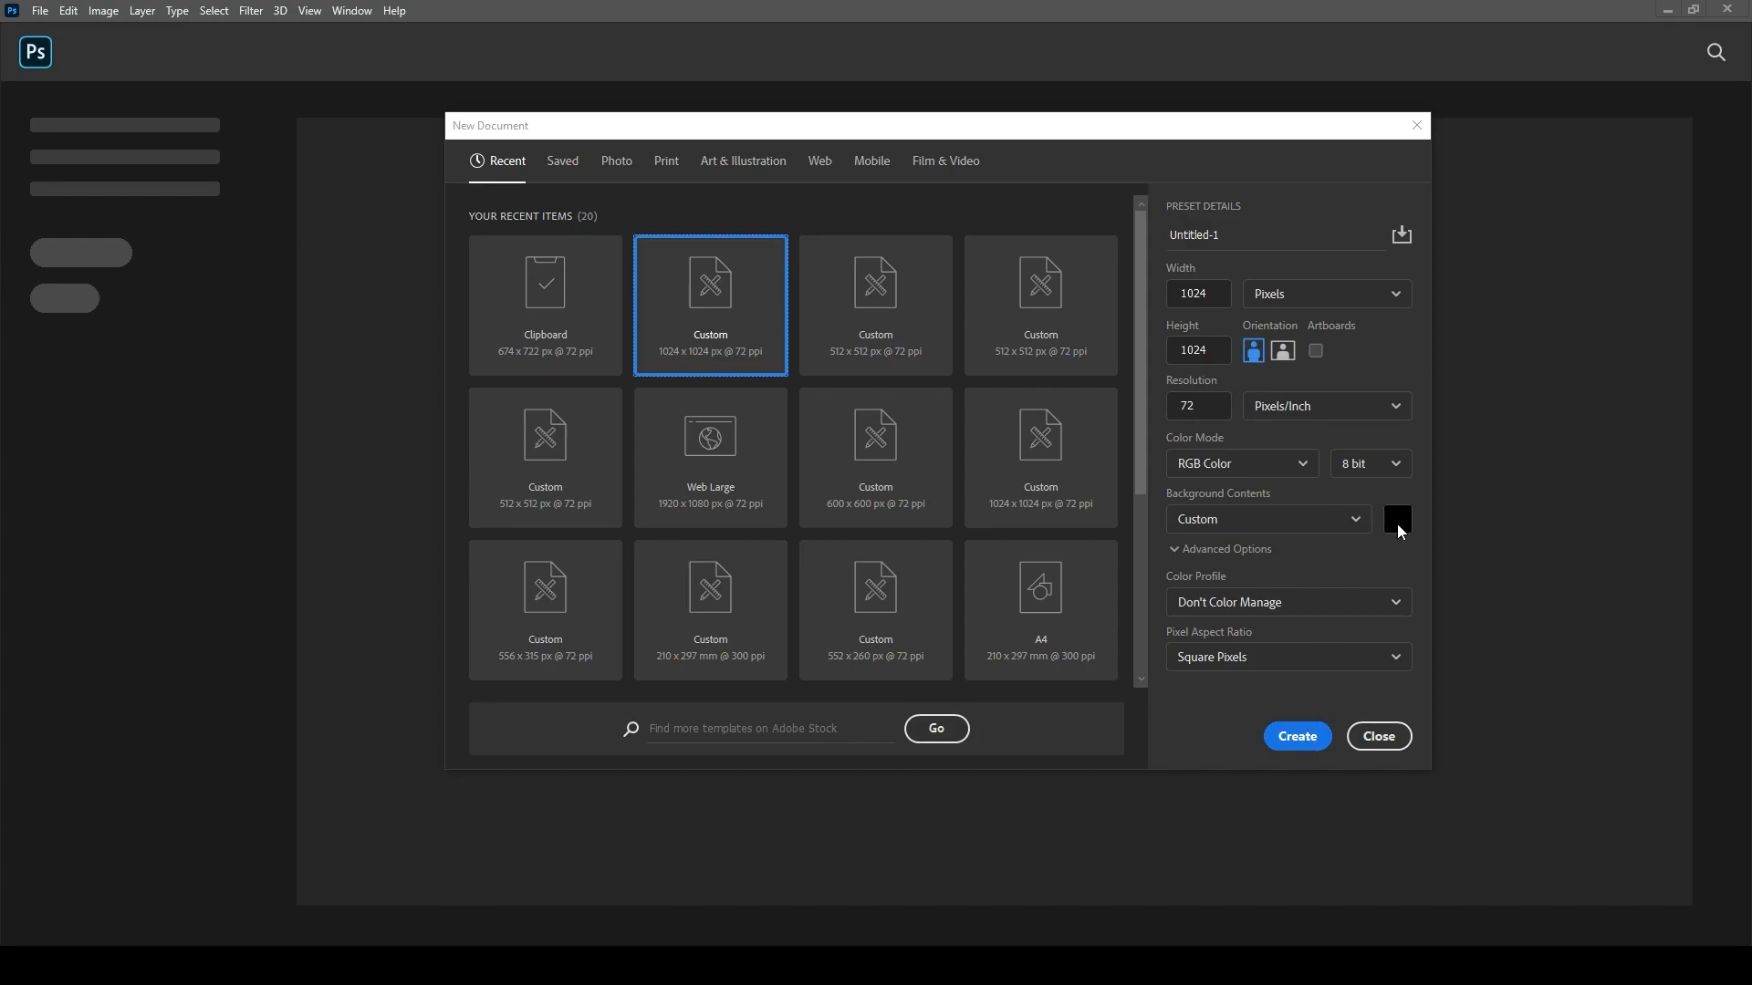
- Create a new 1024 × 1024 px document with a black background
{"action": "left_click", "coordinate": [1308, 739]}
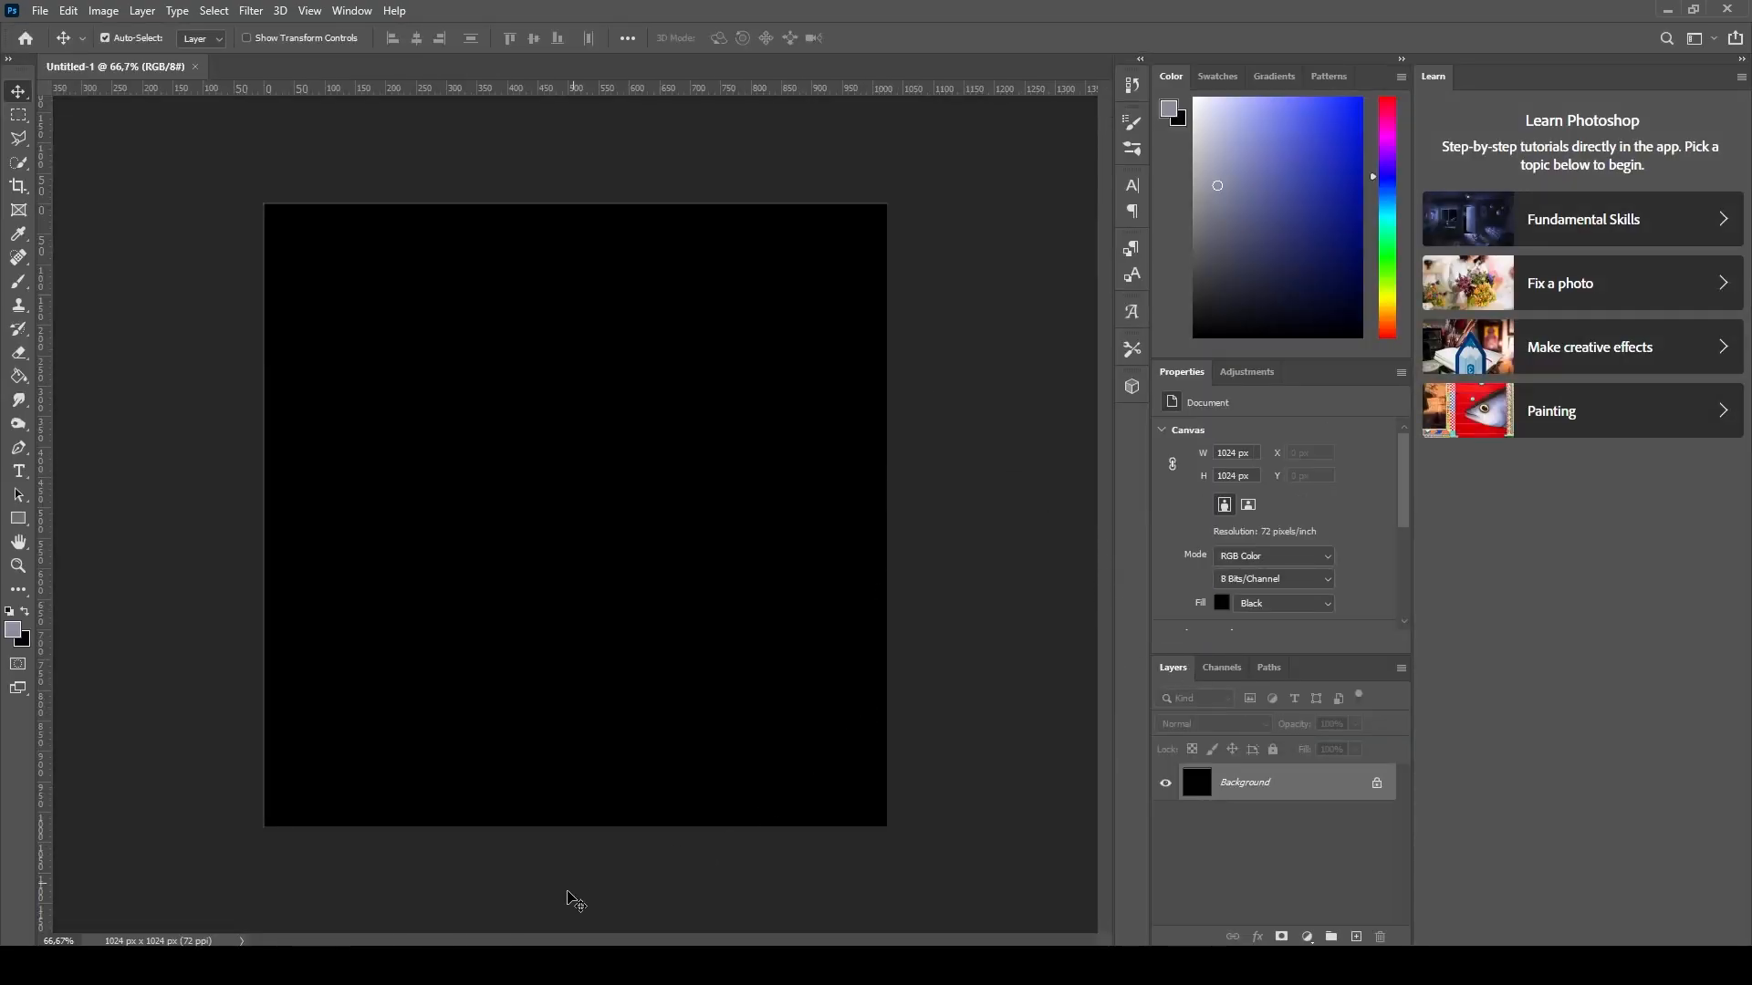
{"action": "left_click", "coordinate": [559, 965]}
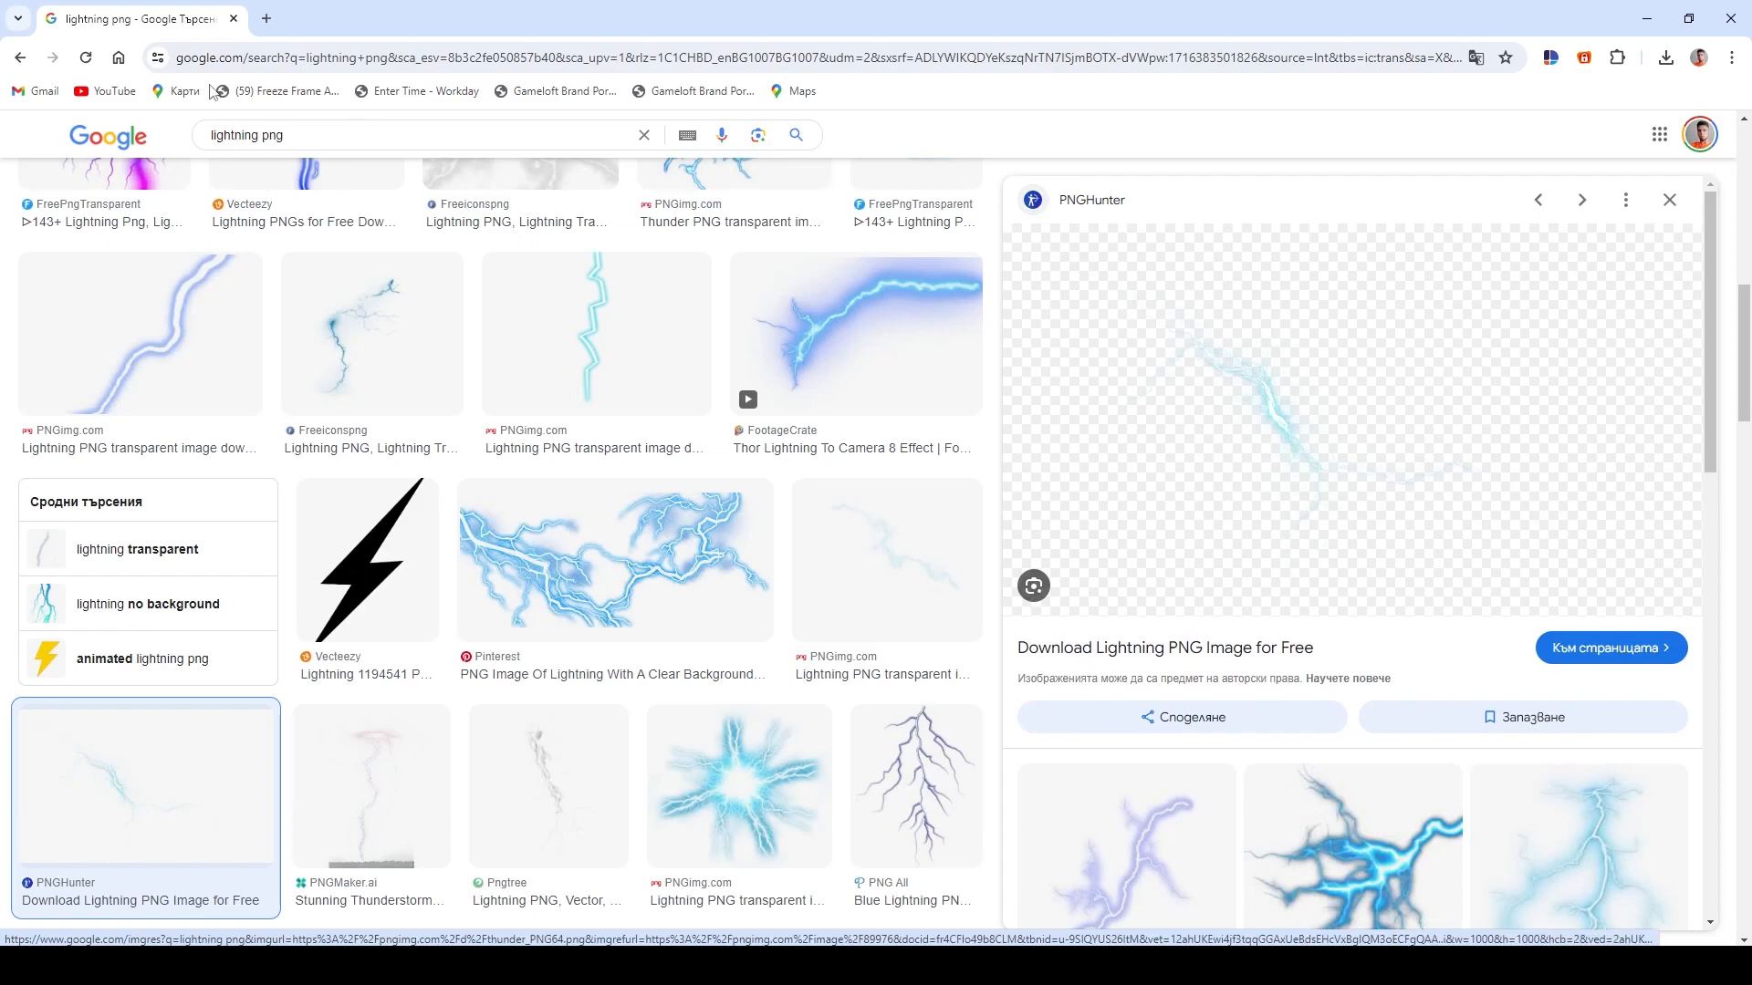
- Copy the lightning PNG image from the web image search preview
{"action": "right_click", "coordinate": [1306, 430]}
{"action": "left_click", "coordinate": [1385, 676]}
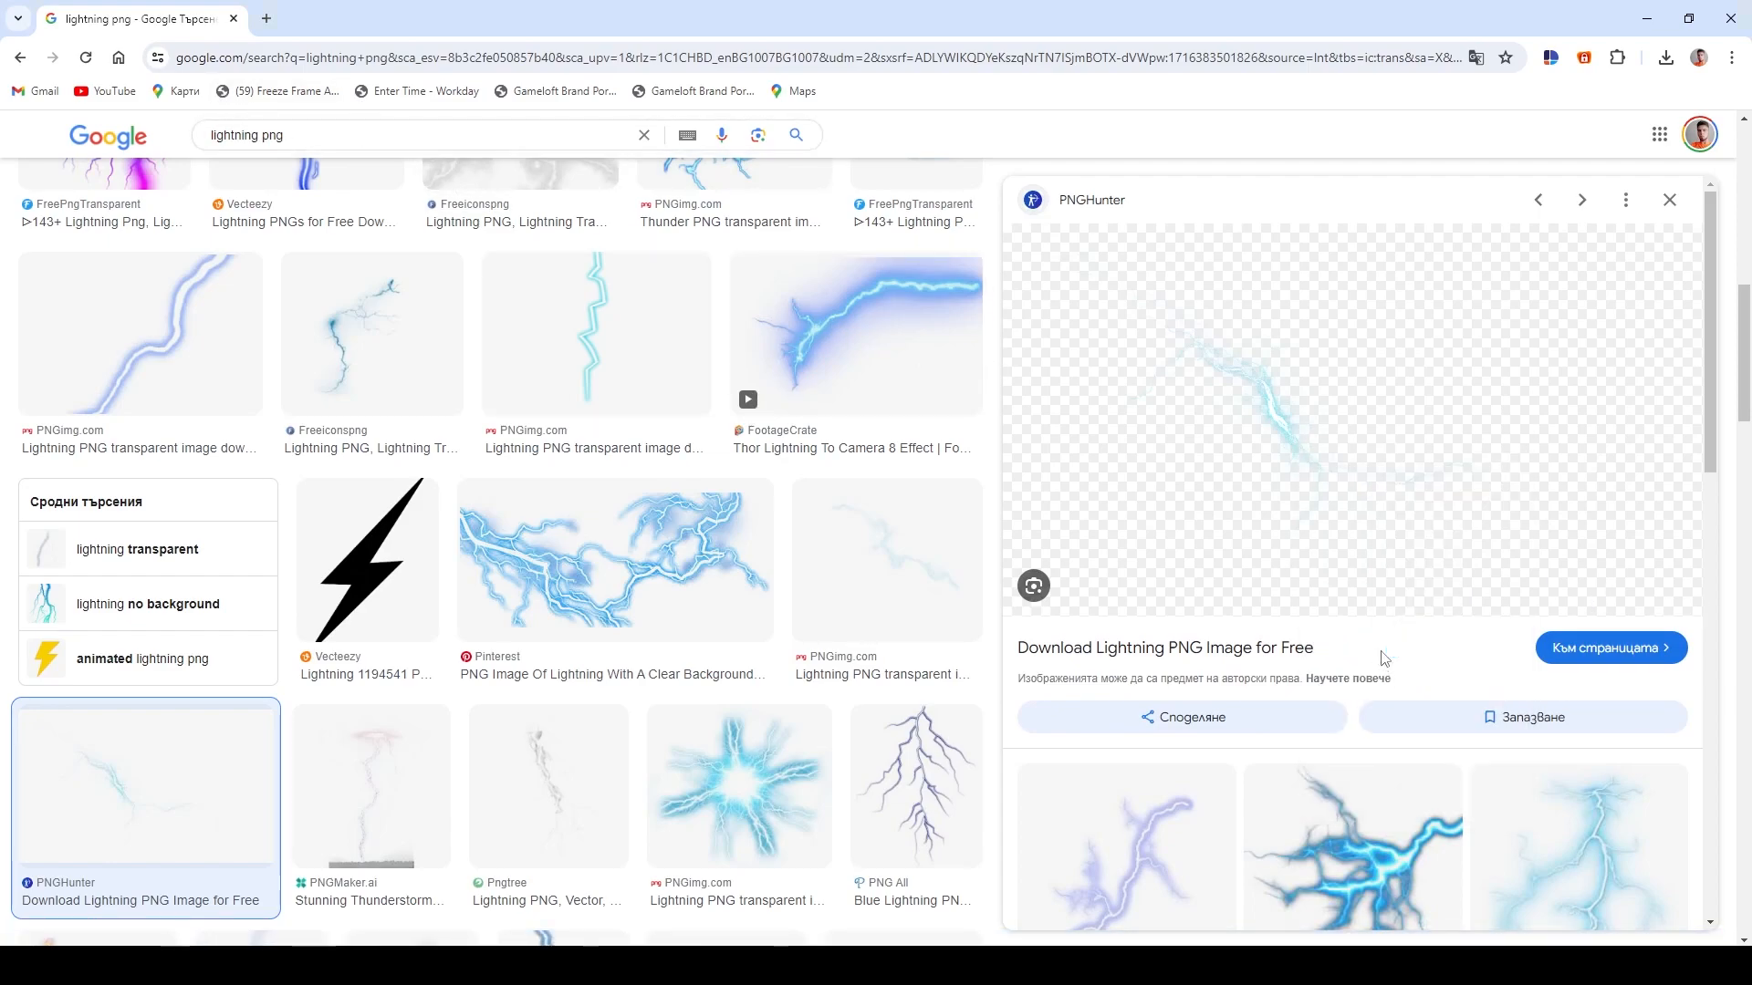
{"action": "left_click", "coordinate": [913, 704]}
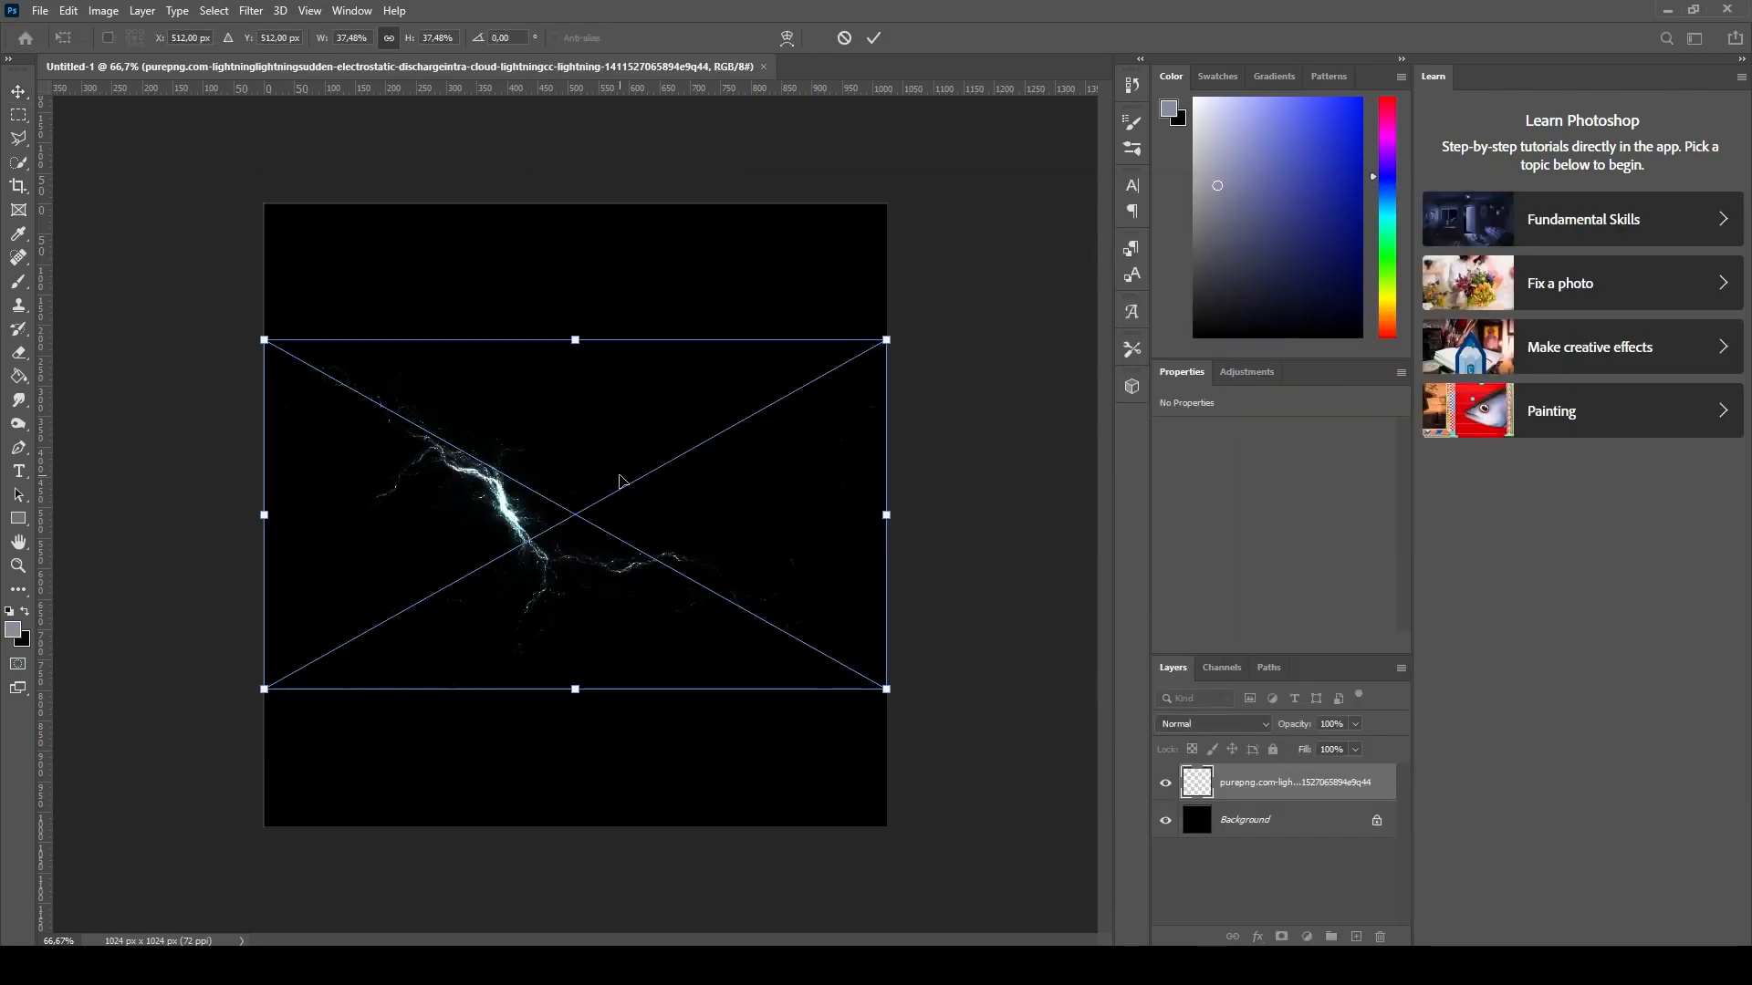
- Scale down the pasted lightning and place it in the canvas's upper-left corner
{"action": "left_click_drag", "start_coordinate": [559, 548], "coordinate": [488, 394]}
{"action": "left_click_drag", "start_coordinate": [822, 371], "coordinate": [630, 362]}
{"action": "left_click_drag", "start_coordinate": [416, 401], "coordinate": [423, 367]}
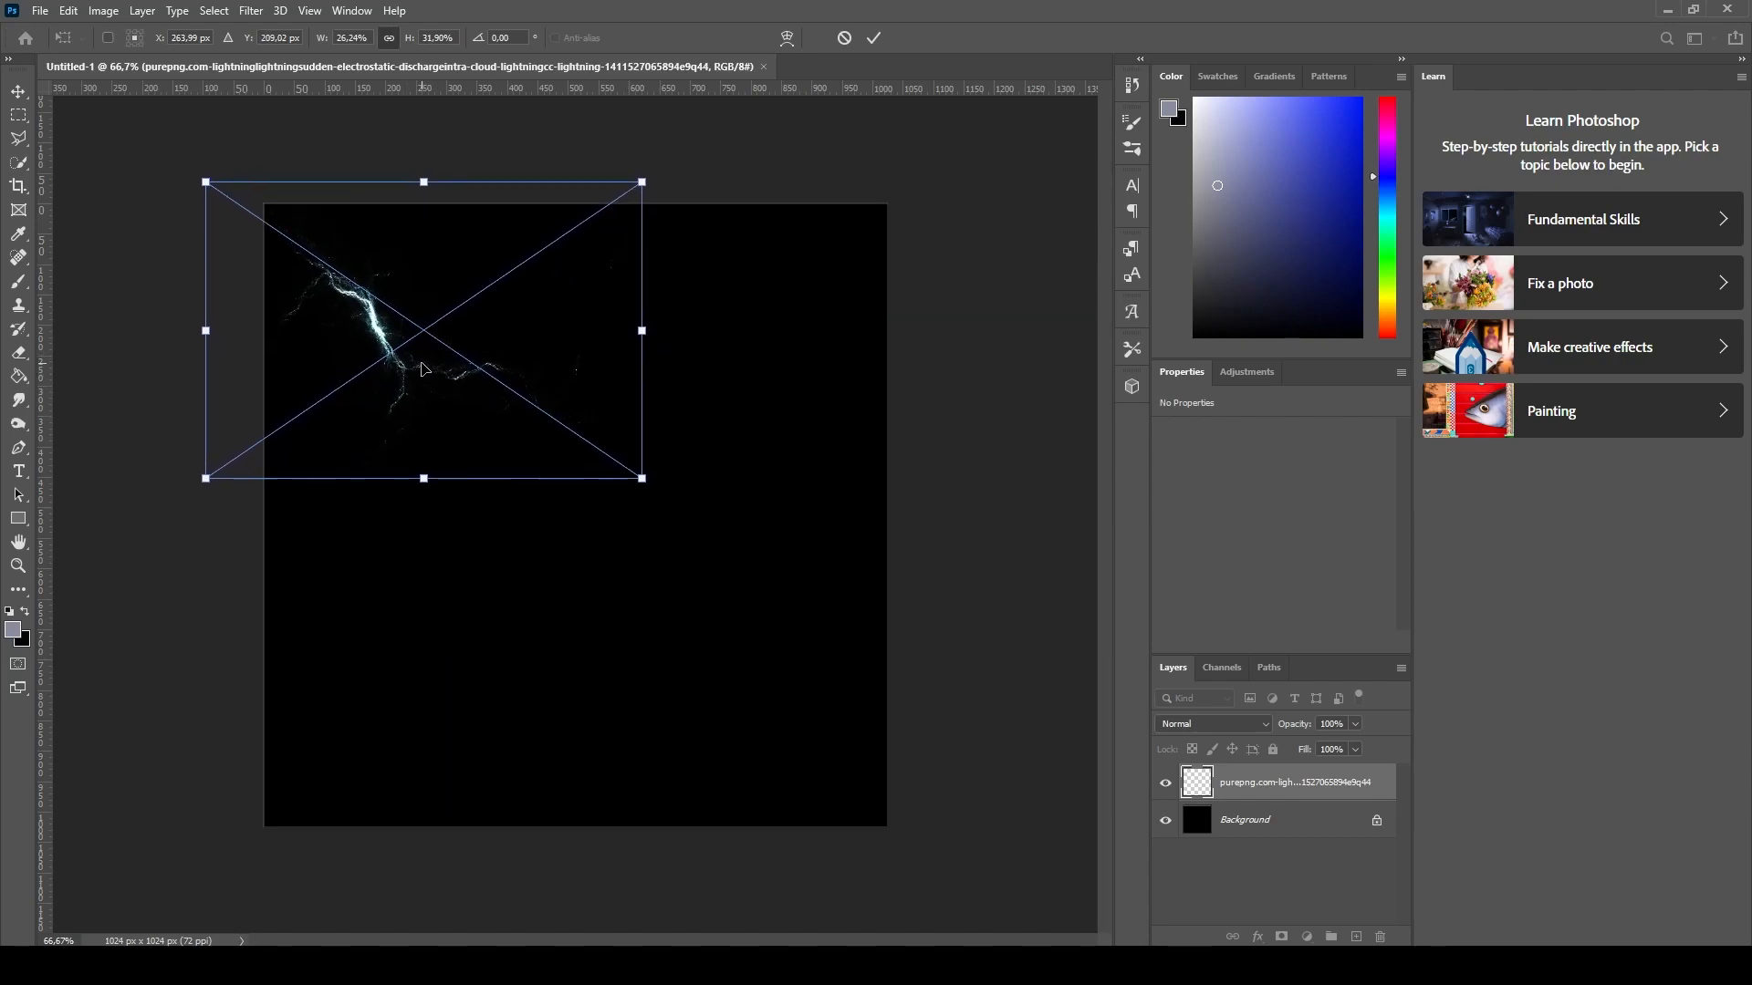
{"action": "left_click", "coordinate": [874, 36]}
- Paste a second copy of the lightning and move it toward the canvas centre
{"action": "key", "text": "ctrl+c"}
{"action": "key", "text": "ctrl+v"}
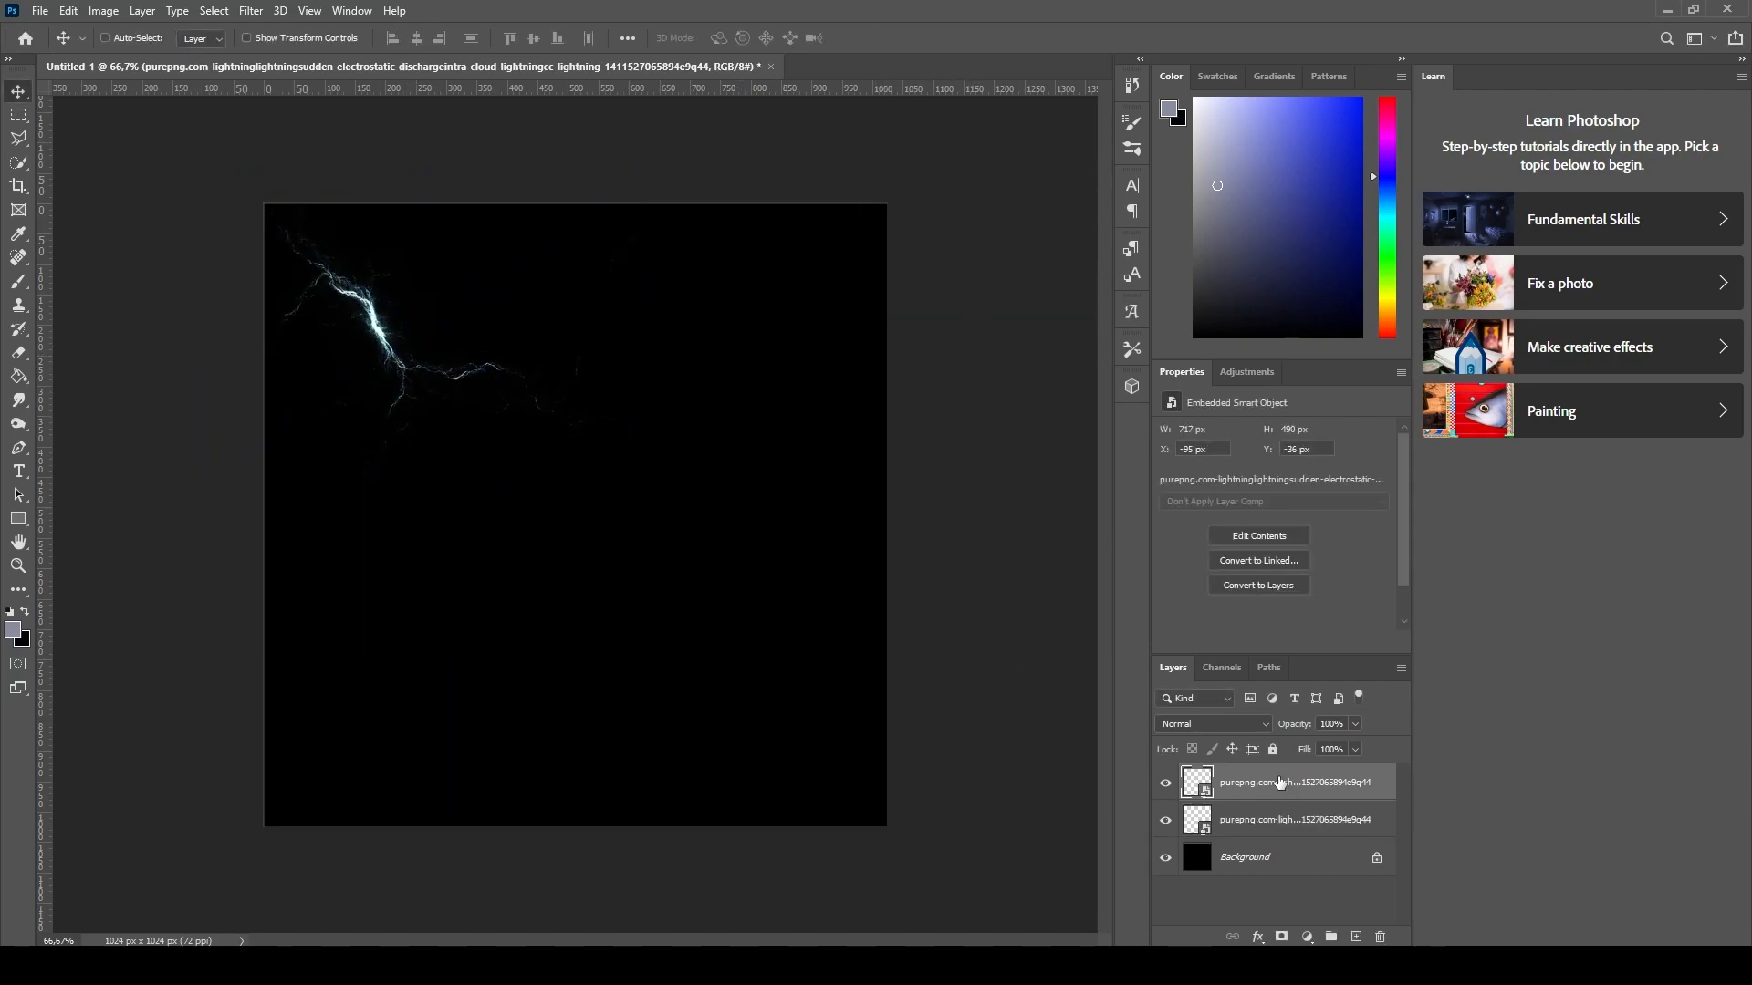
{"action": "left_click_drag", "start_coordinate": [535, 544], "coordinate": [680, 433]}
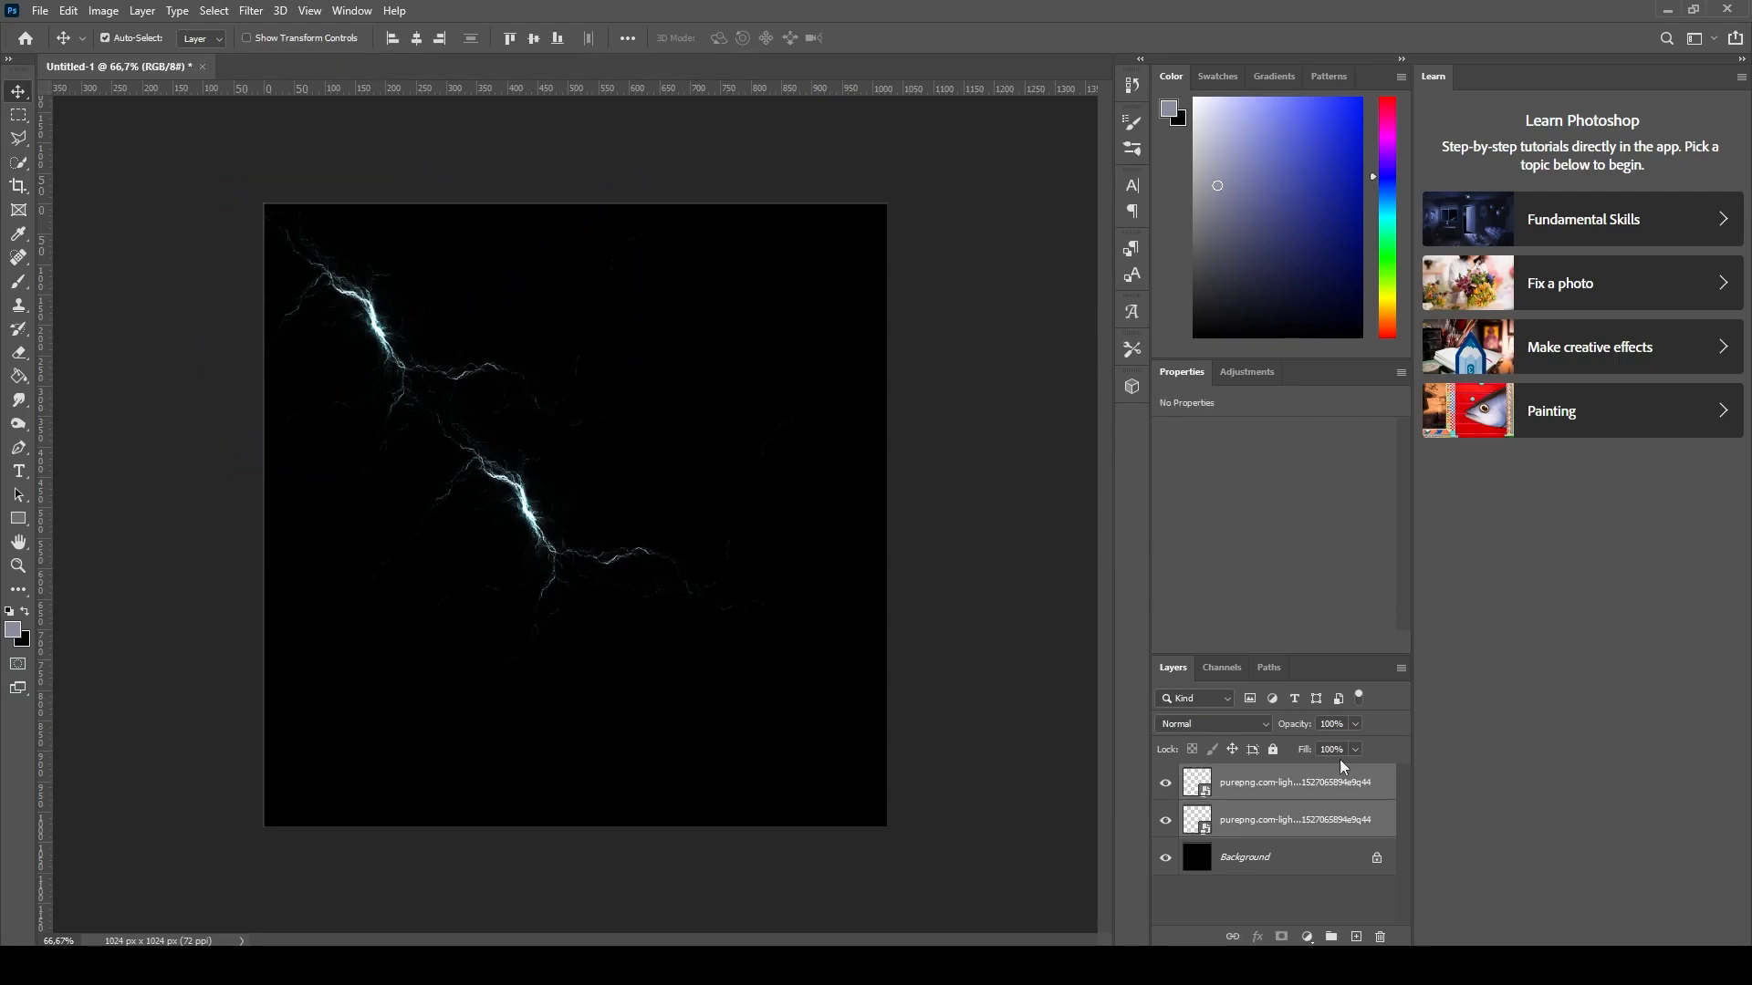
- Rotate the second lightning copy and place it in the canvas's upper-right corner
{"action": "left_click", "coordinate": [1196, 785]}
{"action": "key", "text": "ctrl+t"}
{"action": "left_click_drag", "start_coordinate": [561, 513], "coordinate": [744, 365]}
{"action": "left_click_drag", "start_coordinate": [956, 189], "coordinate": [1031, 584]}
{"action": "left_click_drag", "start_coordinate": [780, 319], "coordinate": [765, 360]}
{"action": "left_click_drag", "start_coordinate": [789, 618], "coordinate": [783, 584]}
{"action": "left_click_drag", "start_coordinate": [748, 368], "coordinate": [759, 380]}
{"action": "left_click", "coordinate": [878, 41]}
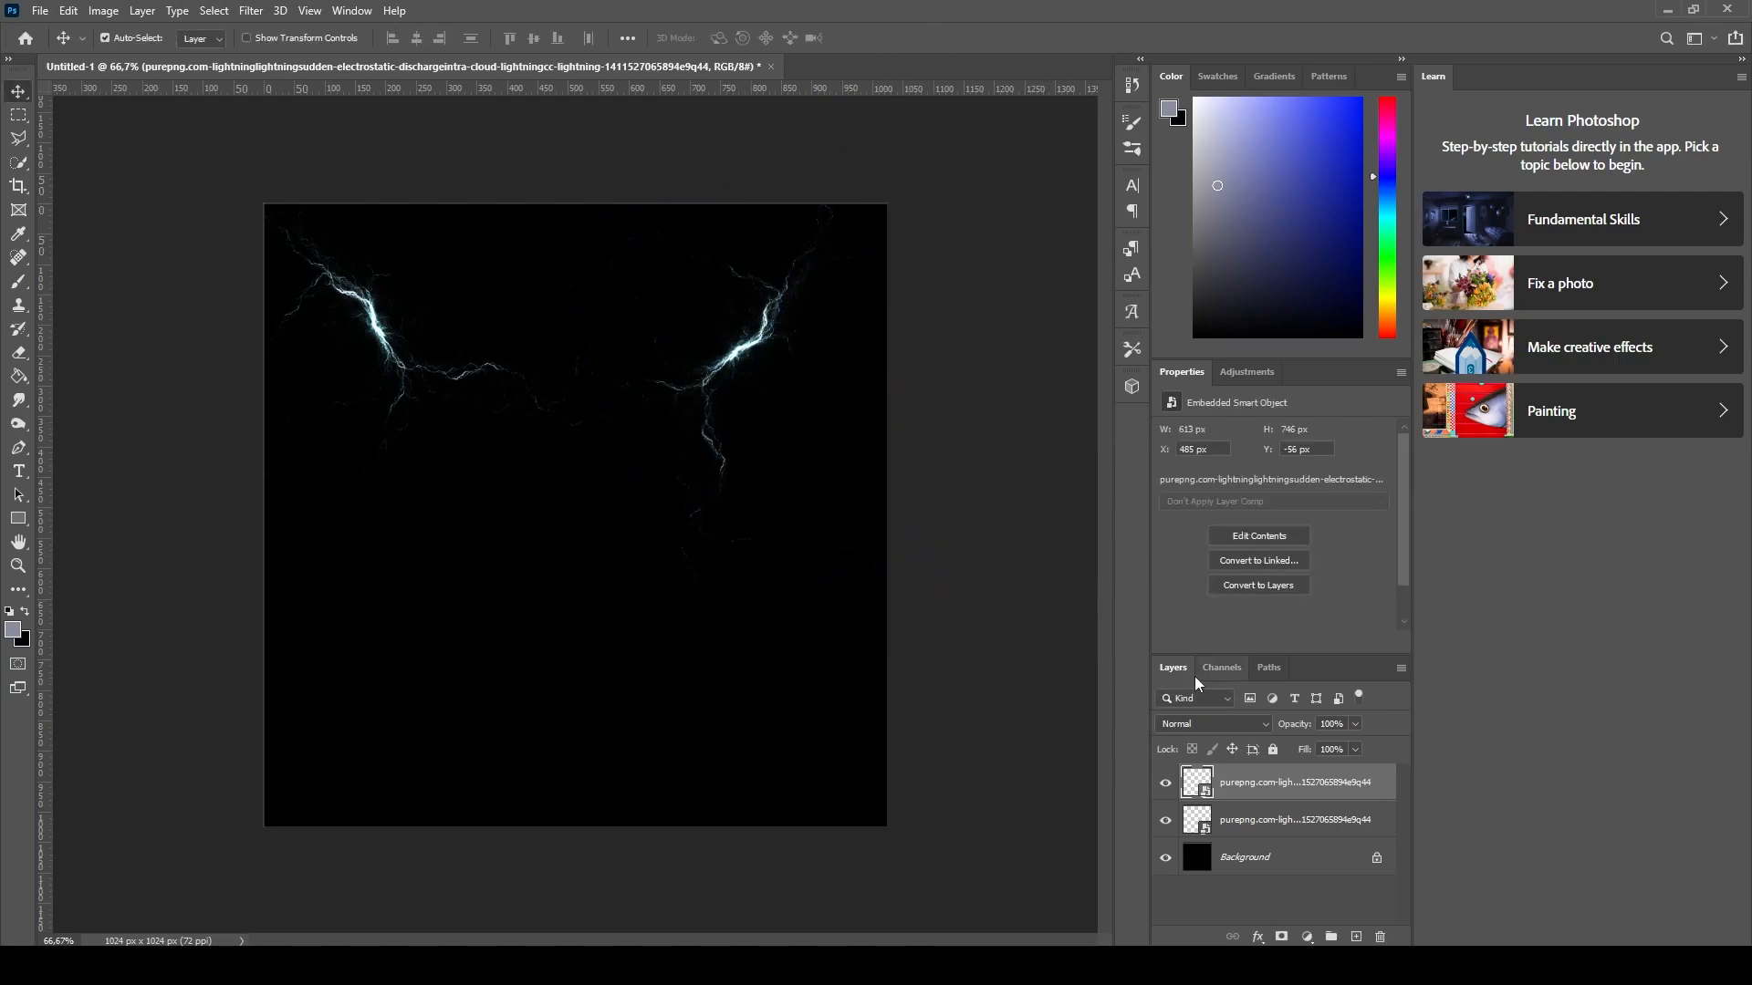
- Paste a third lightning copy and move it to the lower-left of the canvas
{"action": "key", "text": "ctrl+v"}
{"action": "left_click_drag", "start_coordinate": [568, 476], "coordinate": [406, 661]}
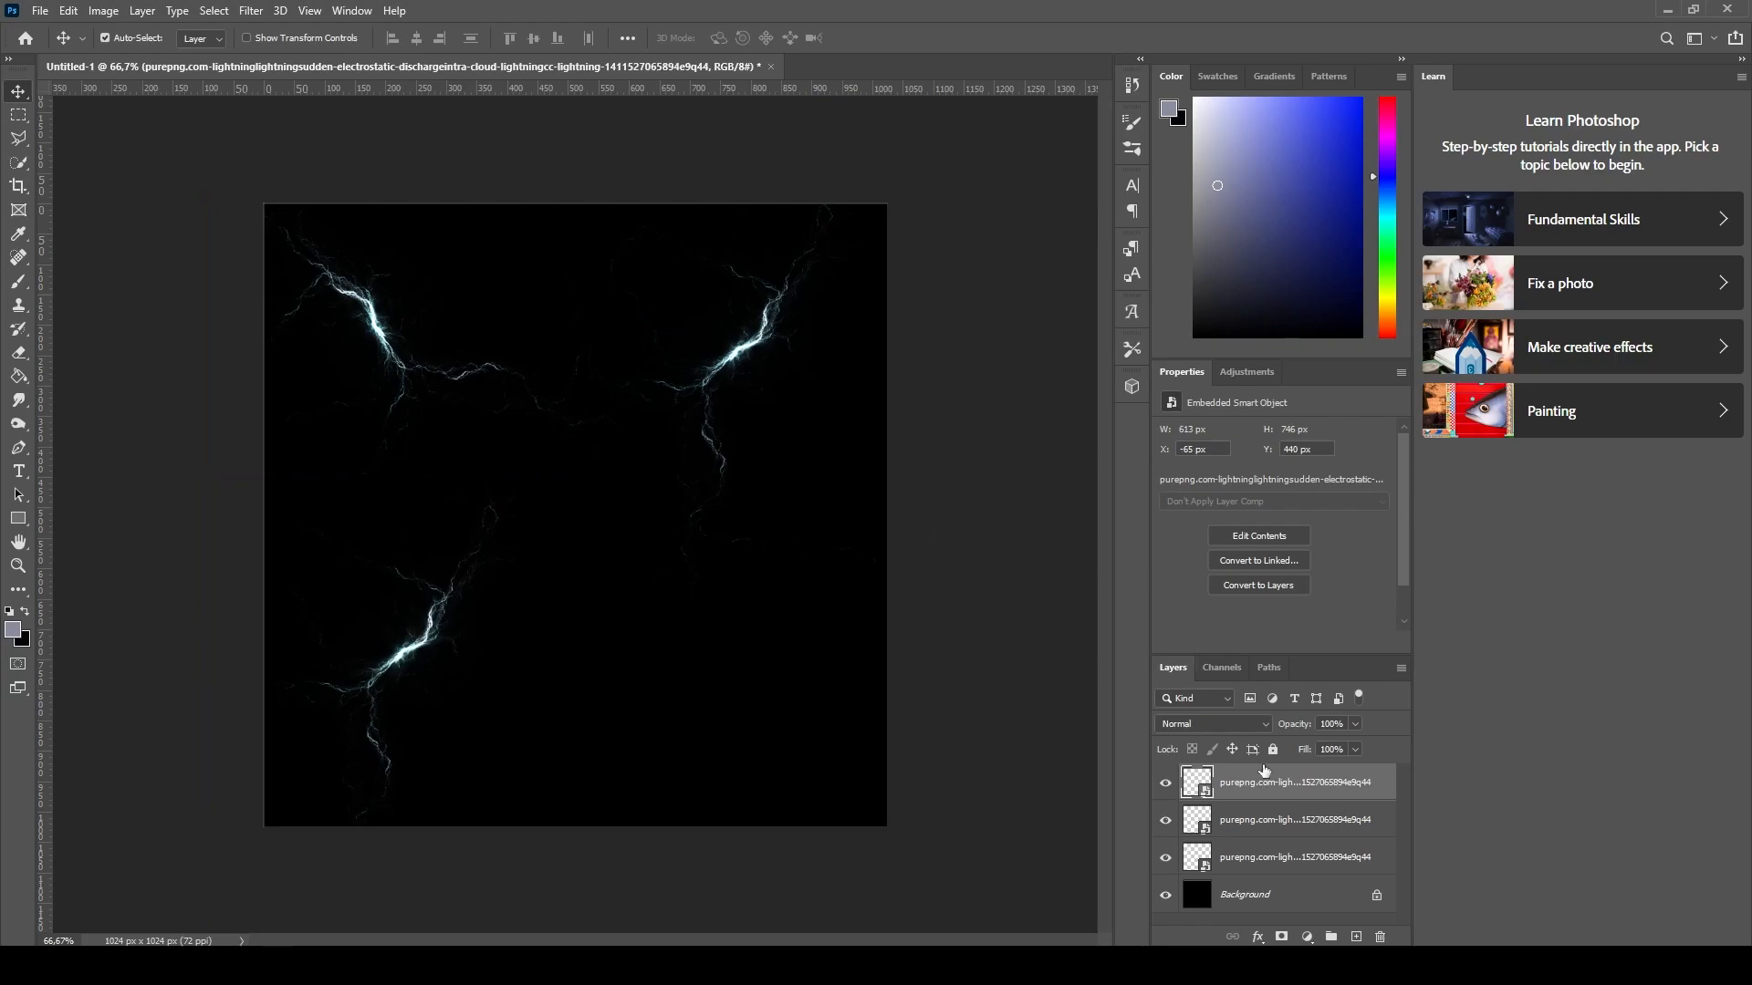
- Paste a fourth lightning copy, rotate it and place it in the lower-right of the canvas
{"action": "left_click", "coordinate": [1287, 862]}
{"action": "key", "text": "ctrl+v"}
{"action": "left_click_drag", "start_coordinate": [508, 450], "coordinate": [686, 657]}
{"action": "key", "text": "ctrl+t"}
{"action": "left_click_drag", "start_coordinate": [520, 505], "coordinate": [558, 539]}
{"action": "left_click_drag", "start_coordinate": [762, 710], "coordinate": [739, 709]}
{"action": "left_click_drag", "start_coordinate": [947, 509], "coordinate": [990, 577]}
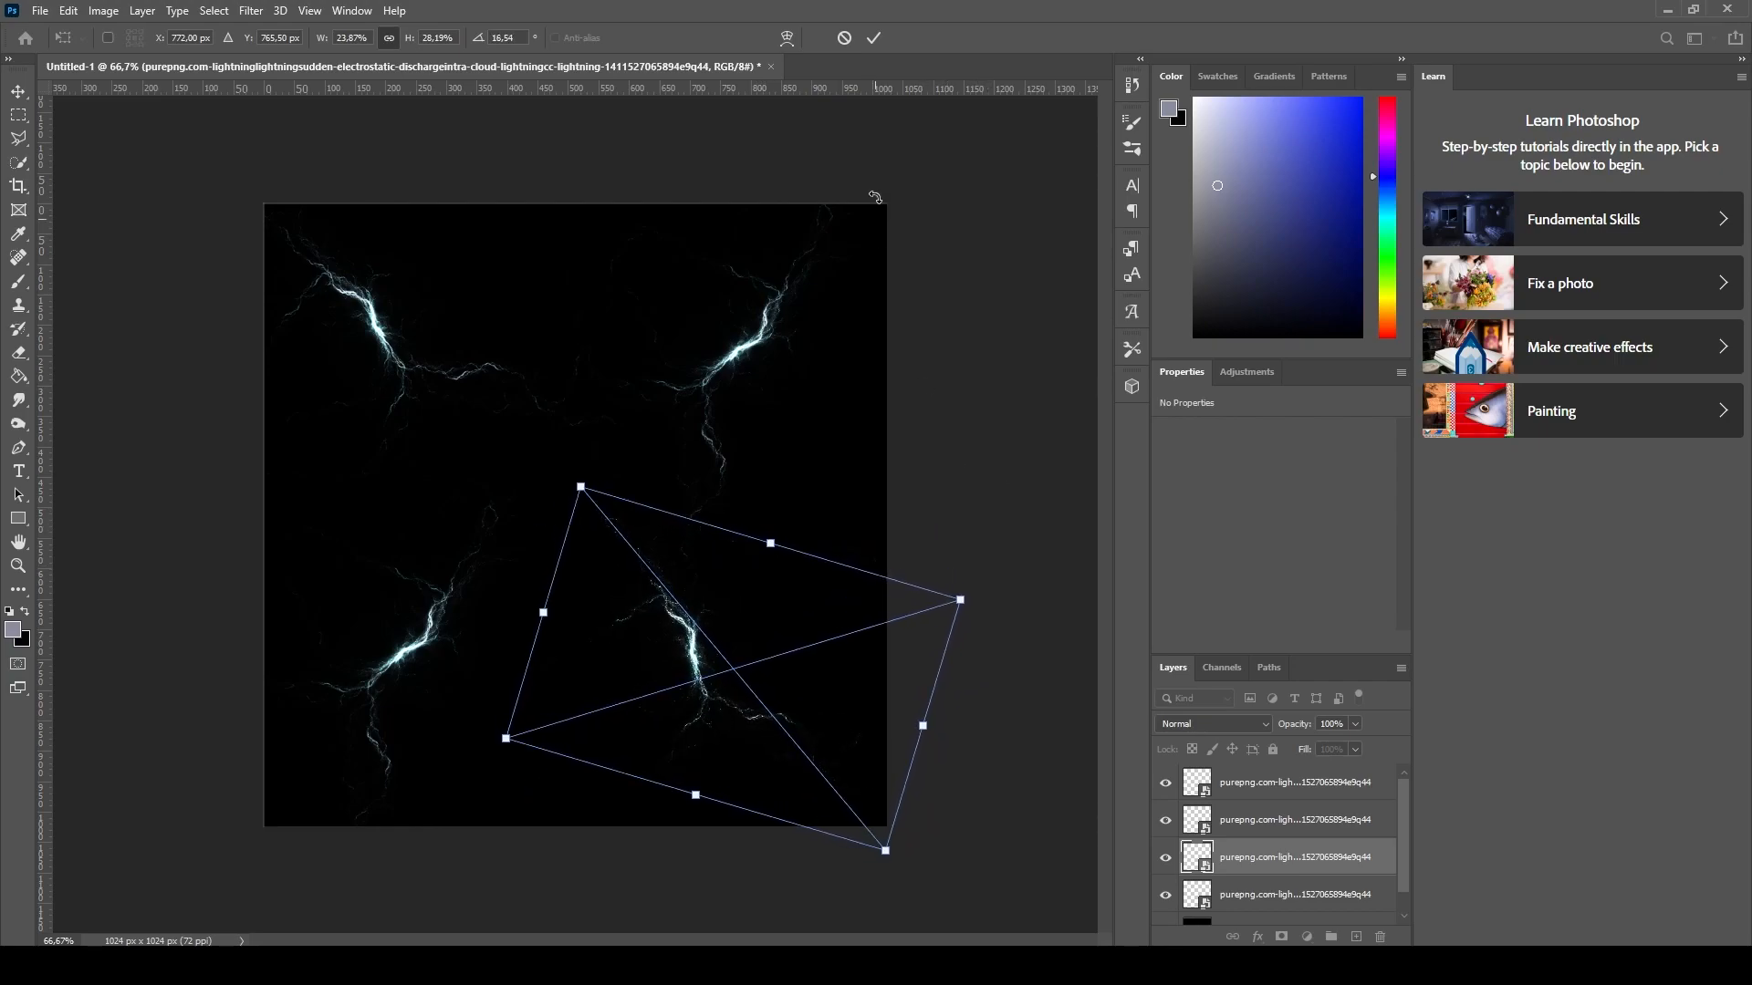
{"action": "left_click", "coordinate": [881, 38]}
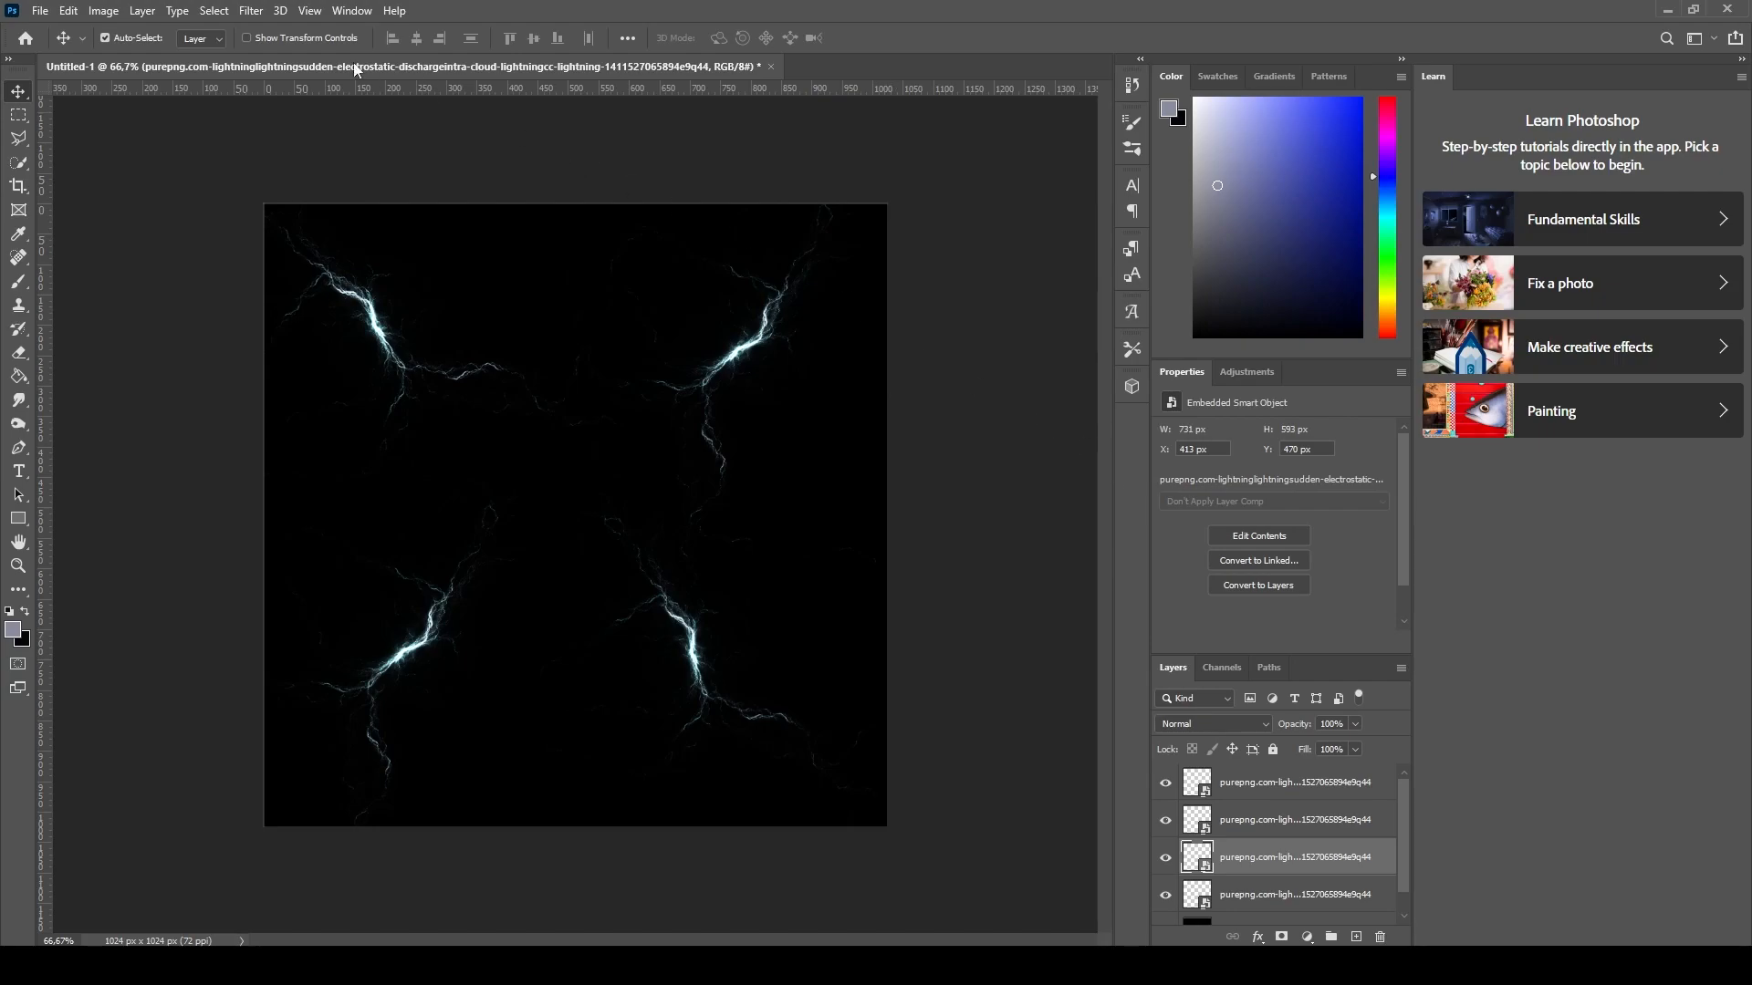
{"action": "left_click", "coordinate": [46, 14]}
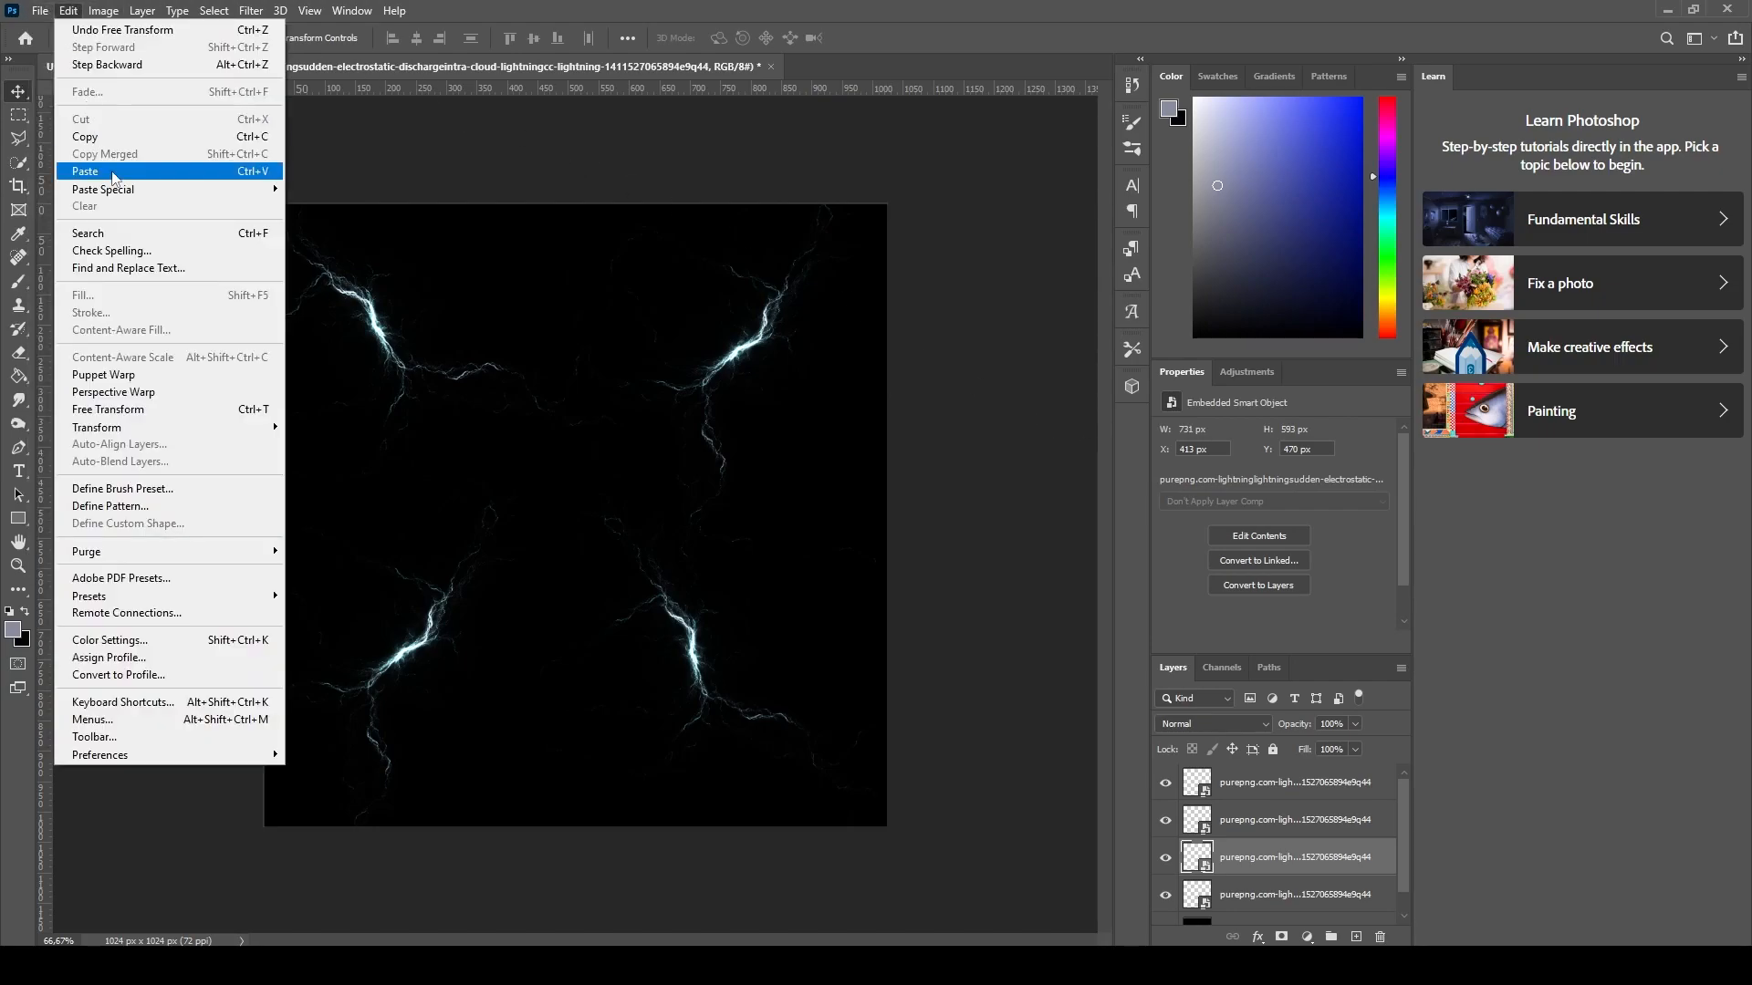
{"action": "mouse_move", "coordinate": [138, 277]}
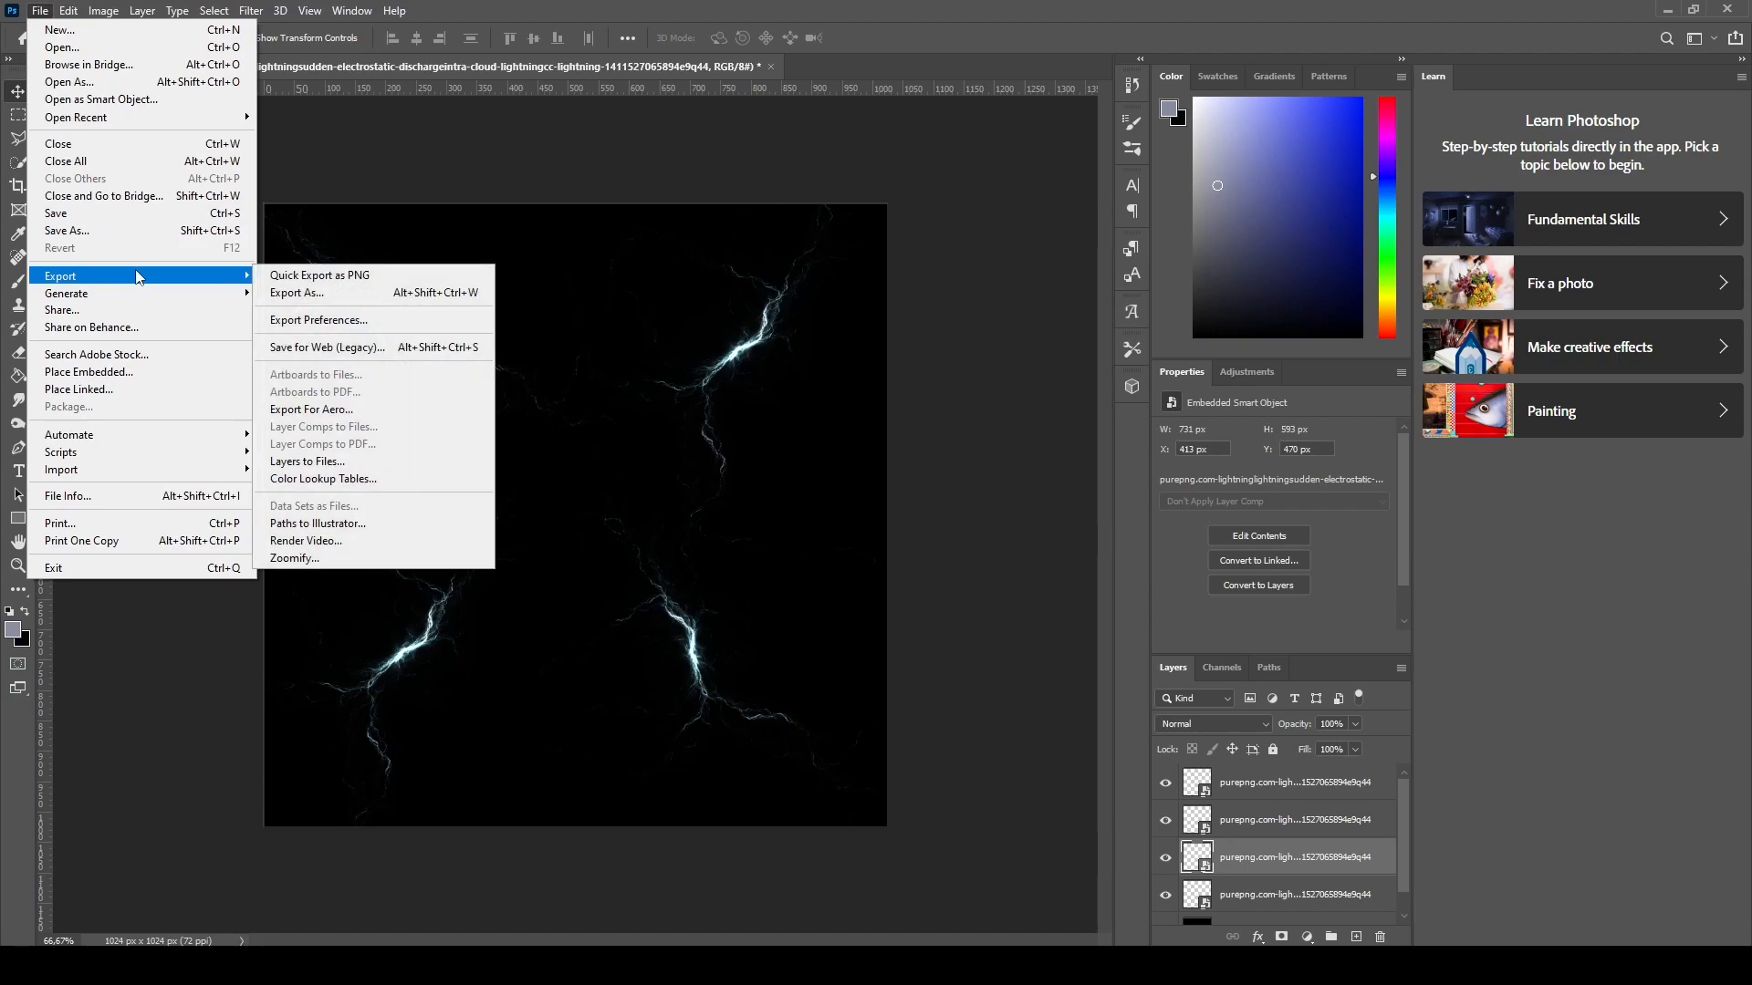
{"action": "left_click", "coordinate": [953, 413]}
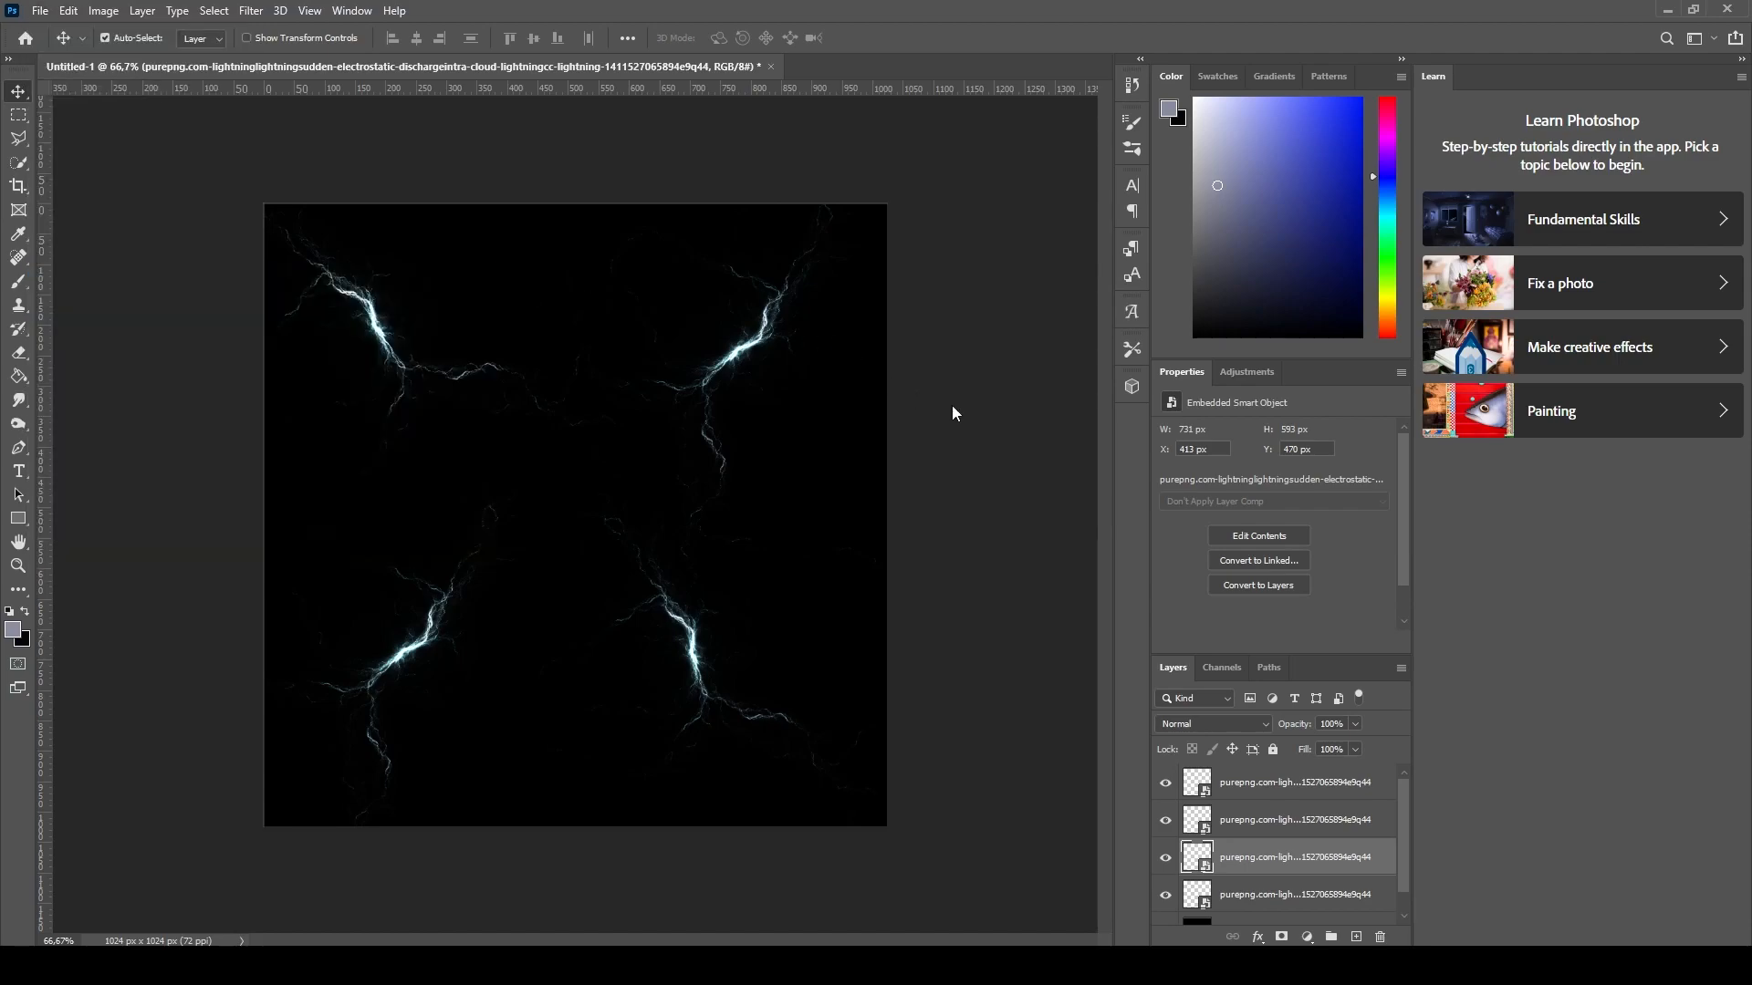
- Add a Hue/Saturation adjustment layer above the lowest lightning layer
{"action": "scroll", "coordinate": [1345, 839], "scroll_direction": "down", "scroll_amount": 1}
{"action": "left_click", "coordinate": [1321, 880]}
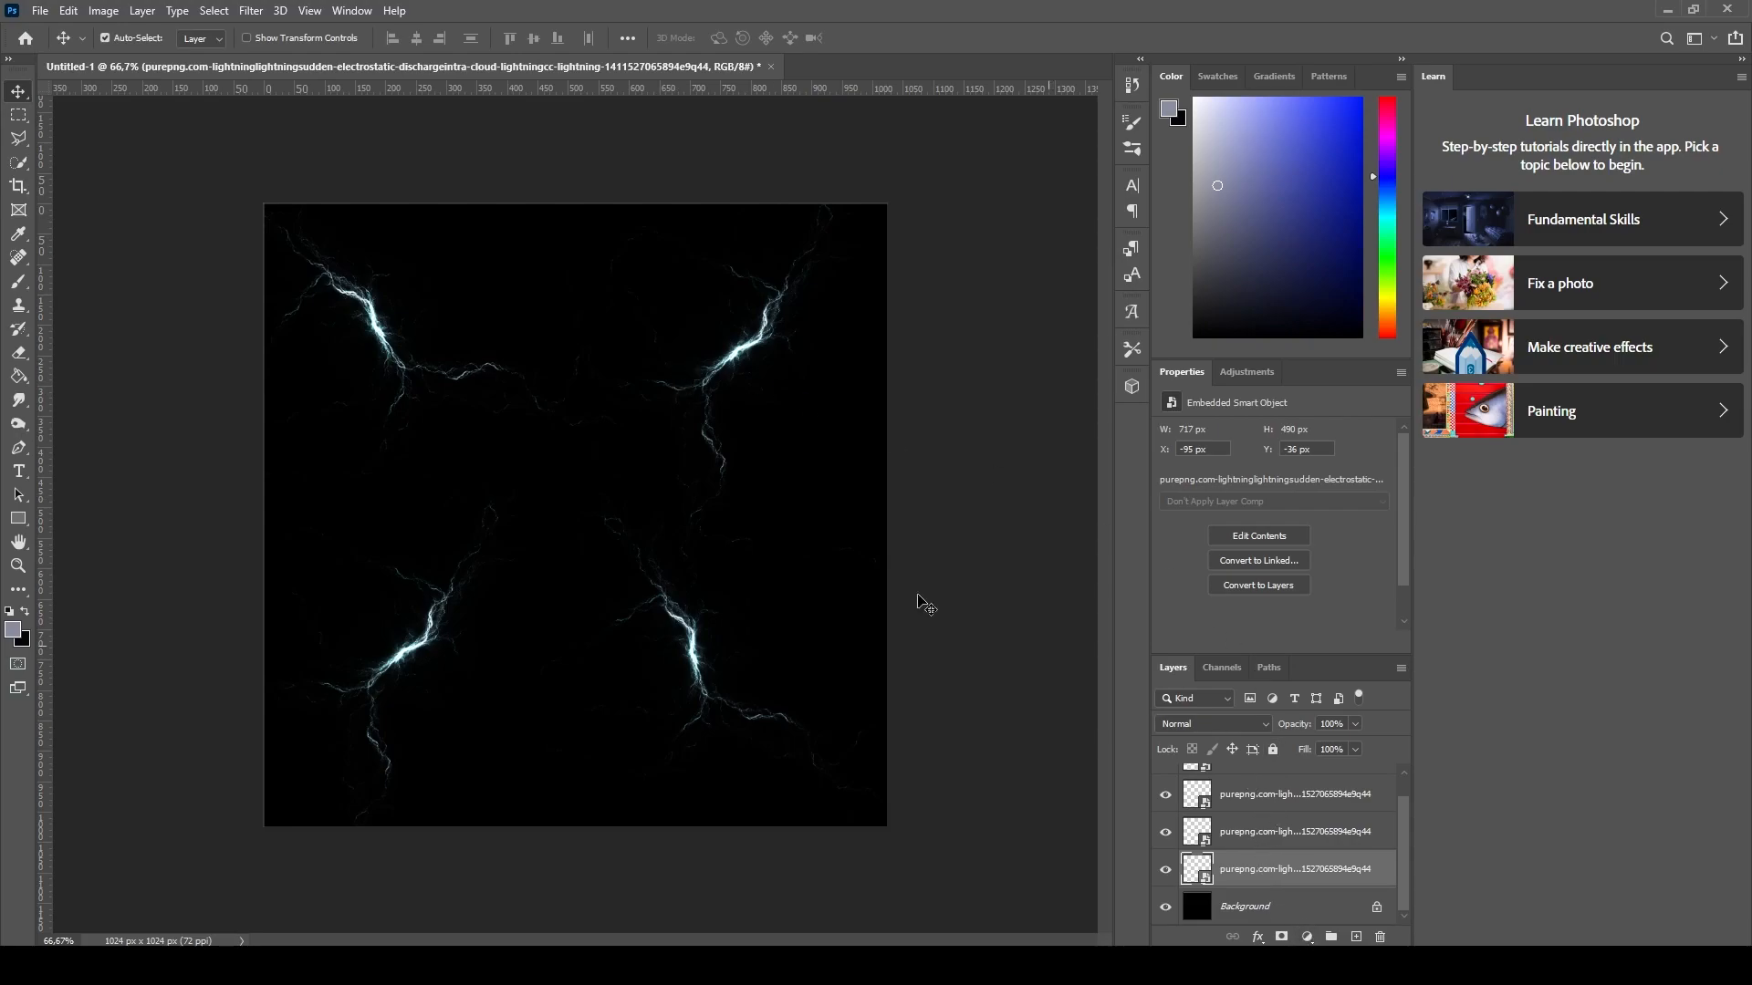
{"action": "left_click", "coordinate": [1306, 937]}
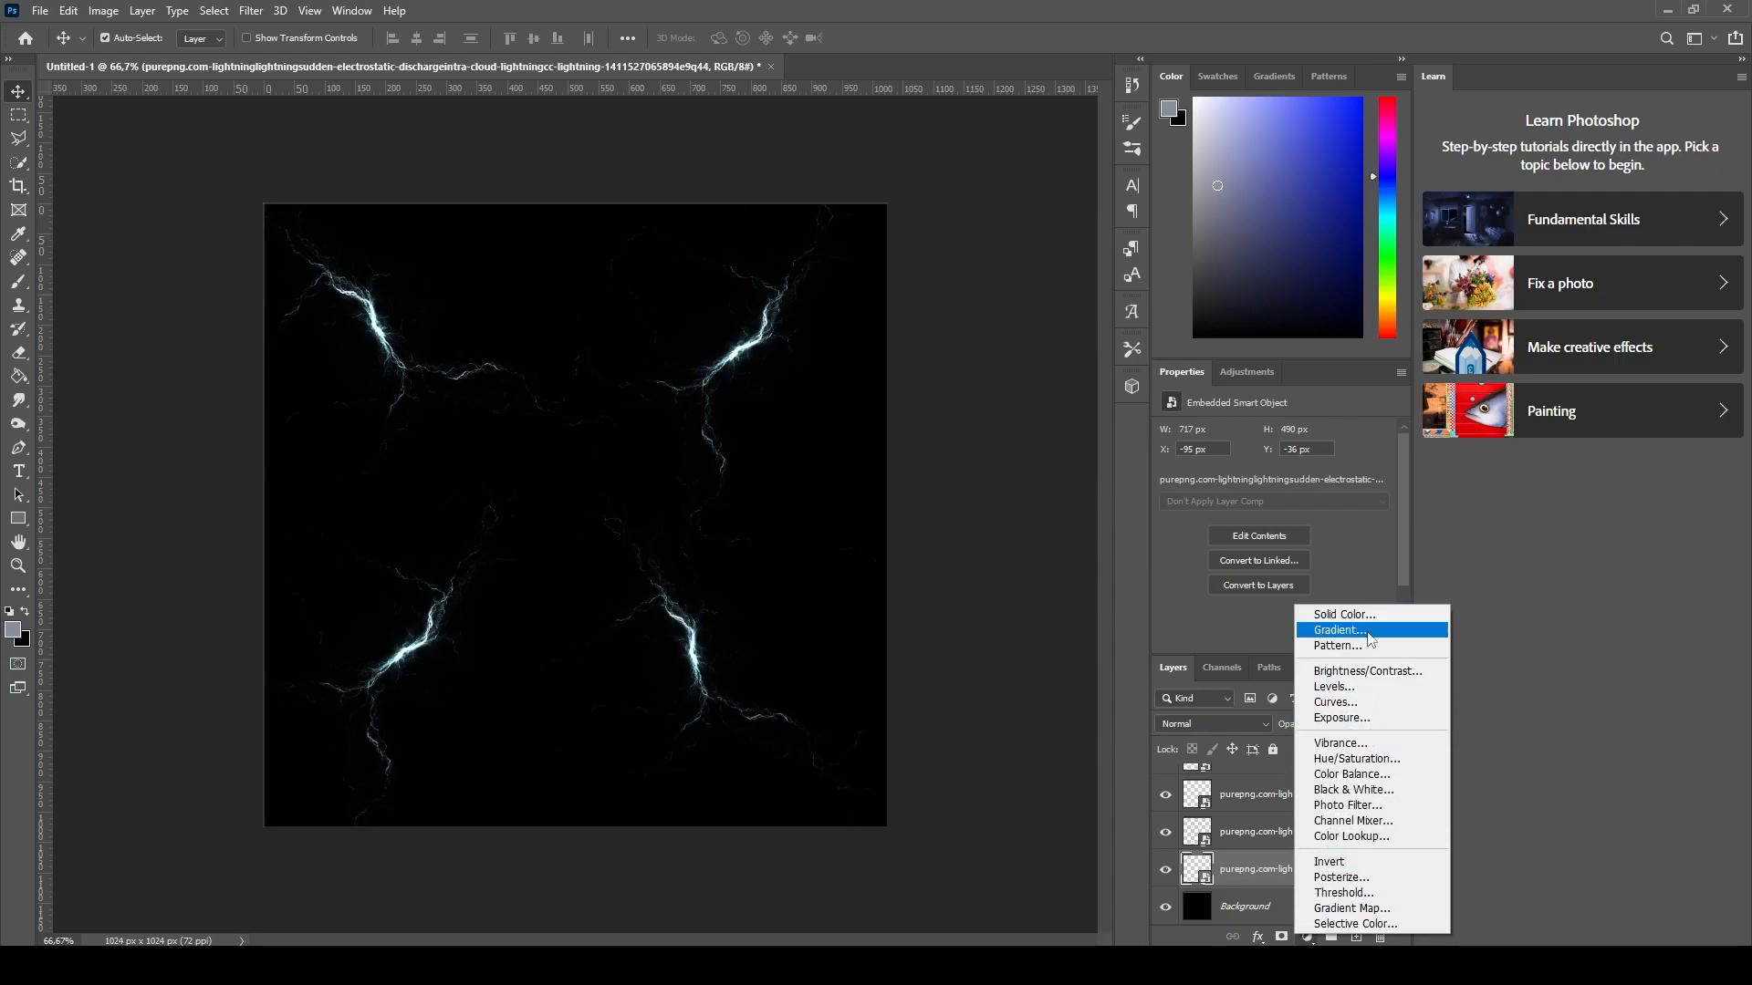
{"action": "left_click", "coordinate": [1379, 761]}
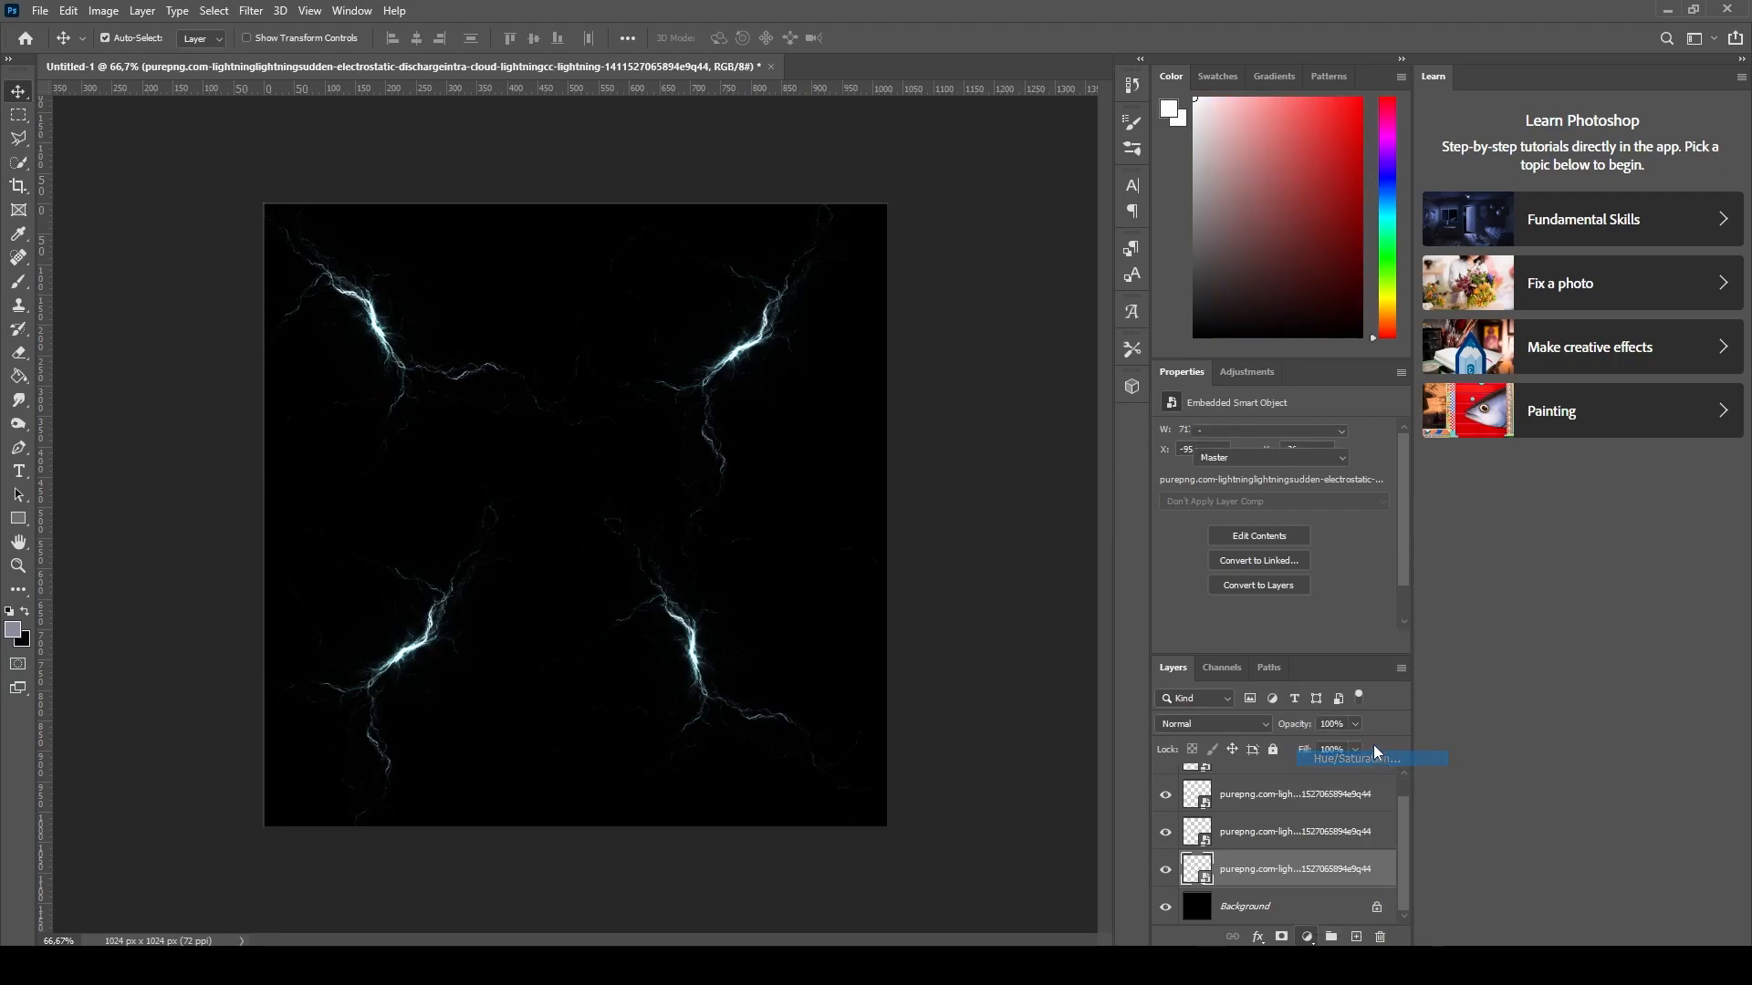
- Shift the hue to +47, then undo the hue change
{"action": "left_click_drag", "start_coordinate": [1273, 505], "coordinate": [1321, 504]}
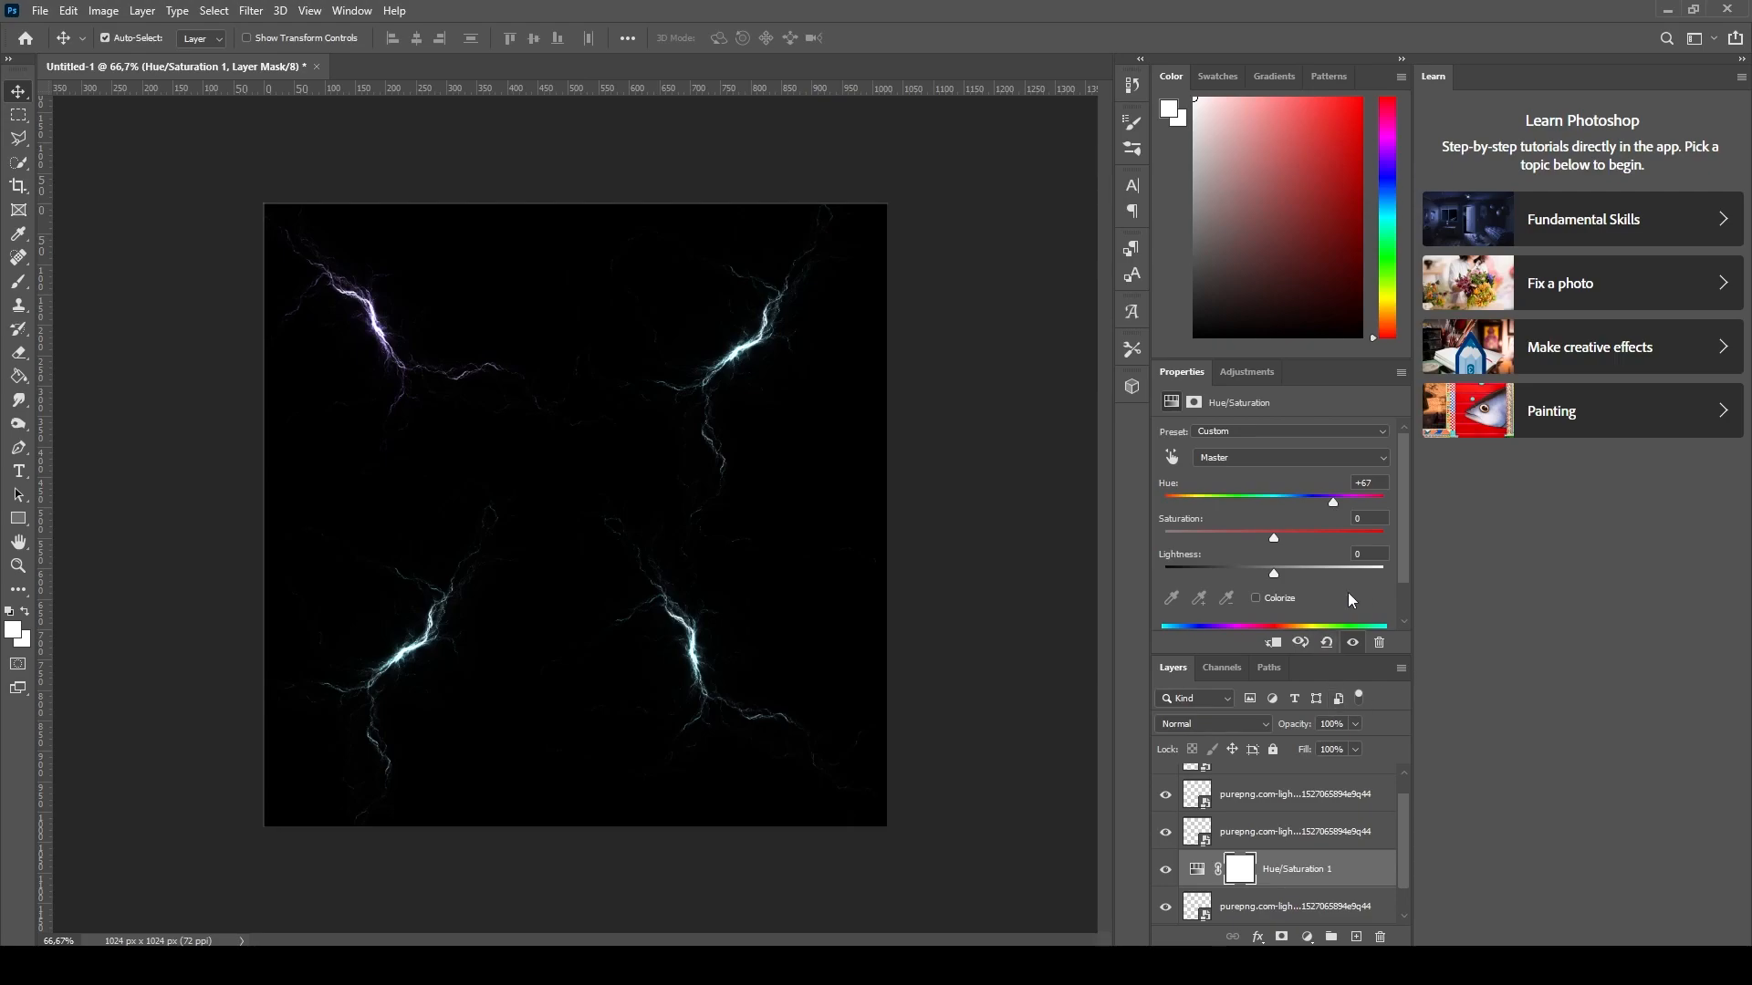
{"action": "key", "text": "ctrl+z"}
- Quick-export the image as a PNG into the Tex folder on the Desktop
{"action": "left_click", "coordinate": [38, 11]}
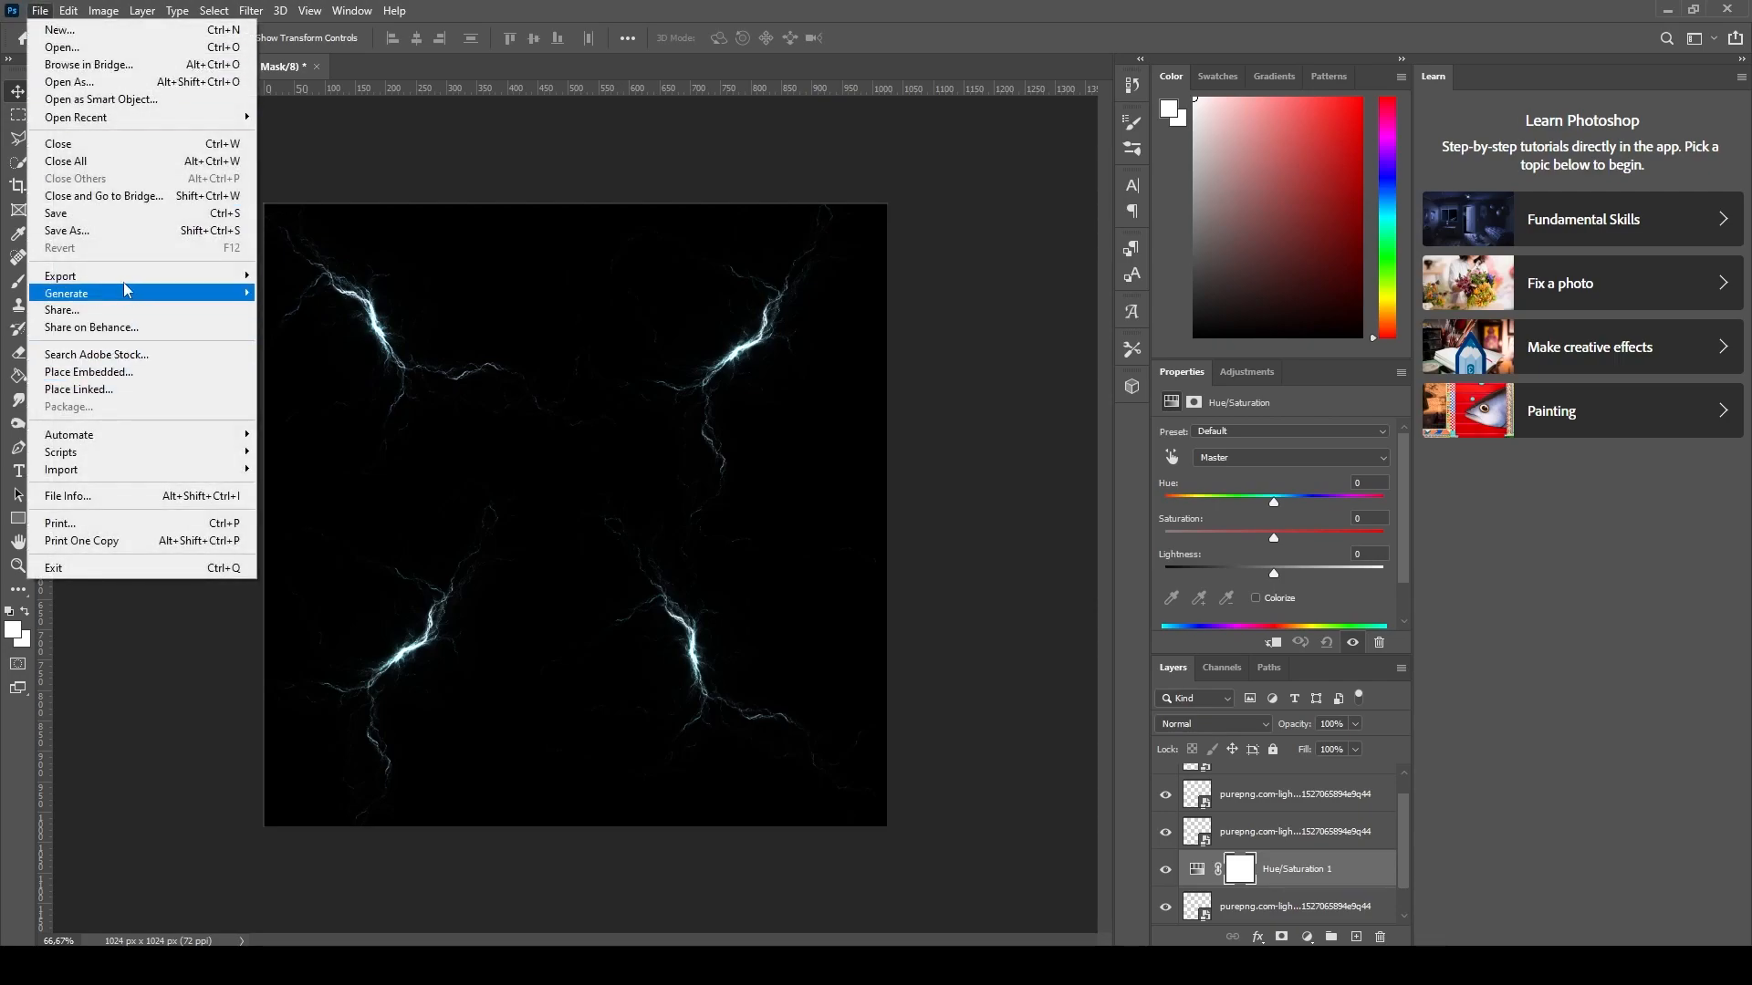
{"action": "mouse_move", "coordinate": [273, 276]}
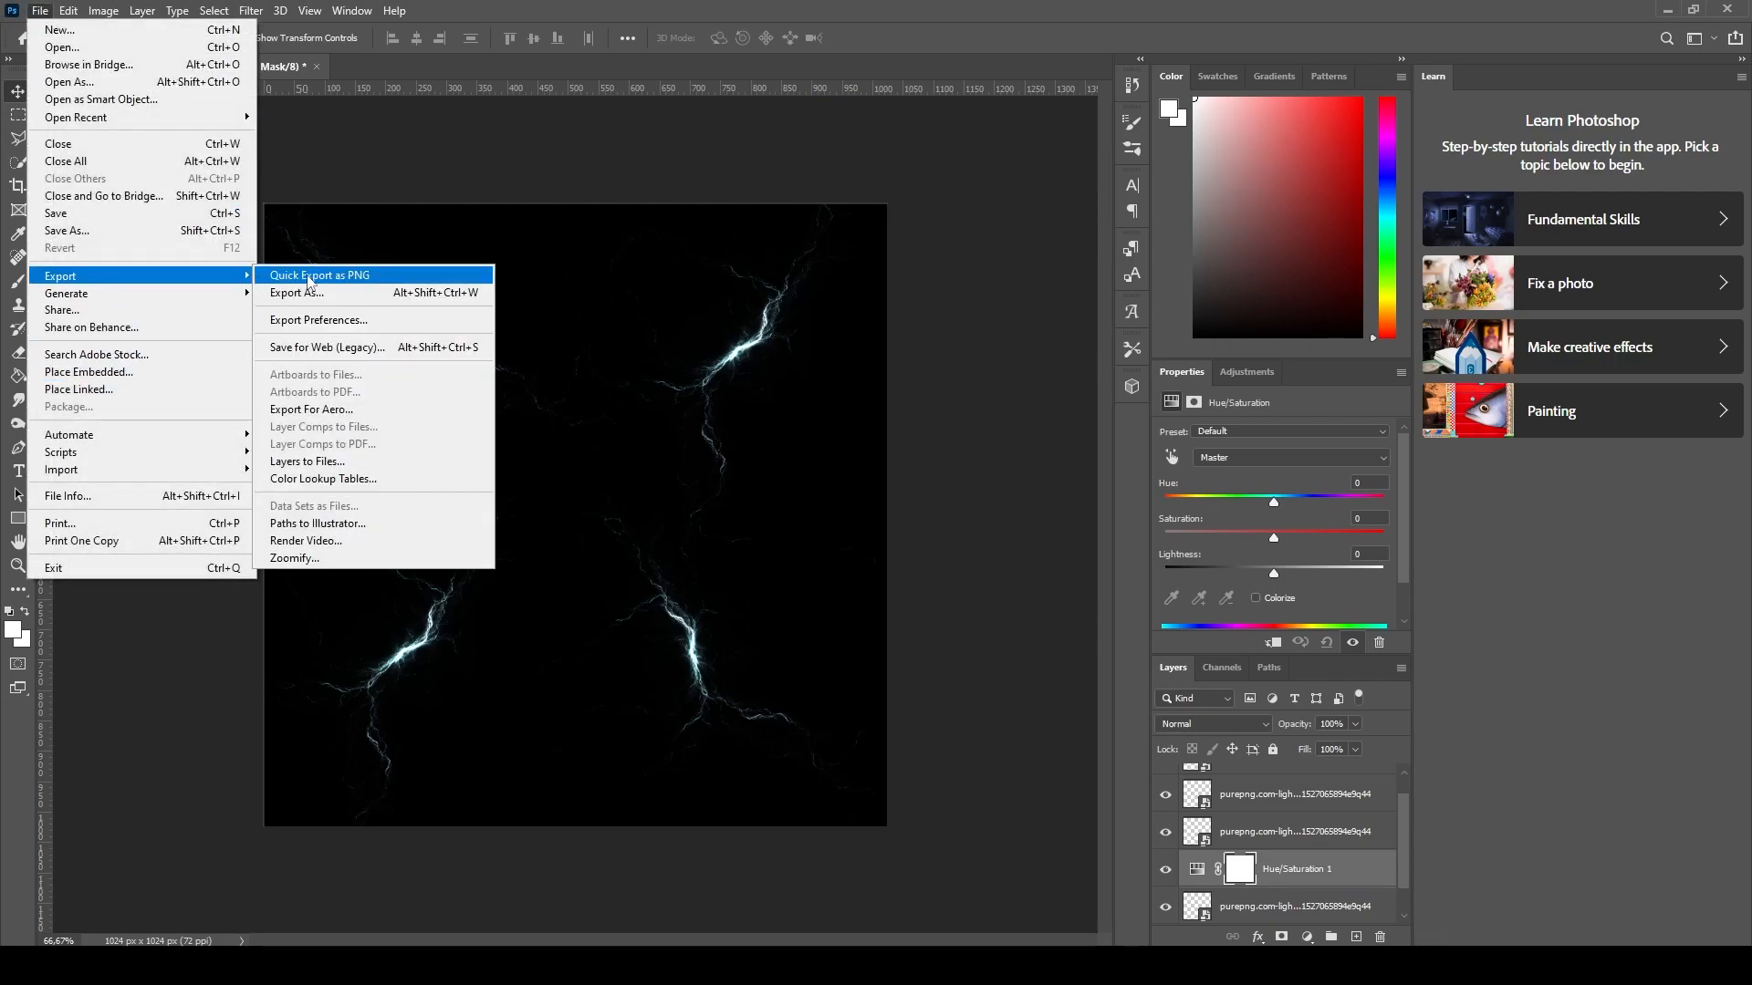
{"action": "left_click", "coordinate": [392, 270]}
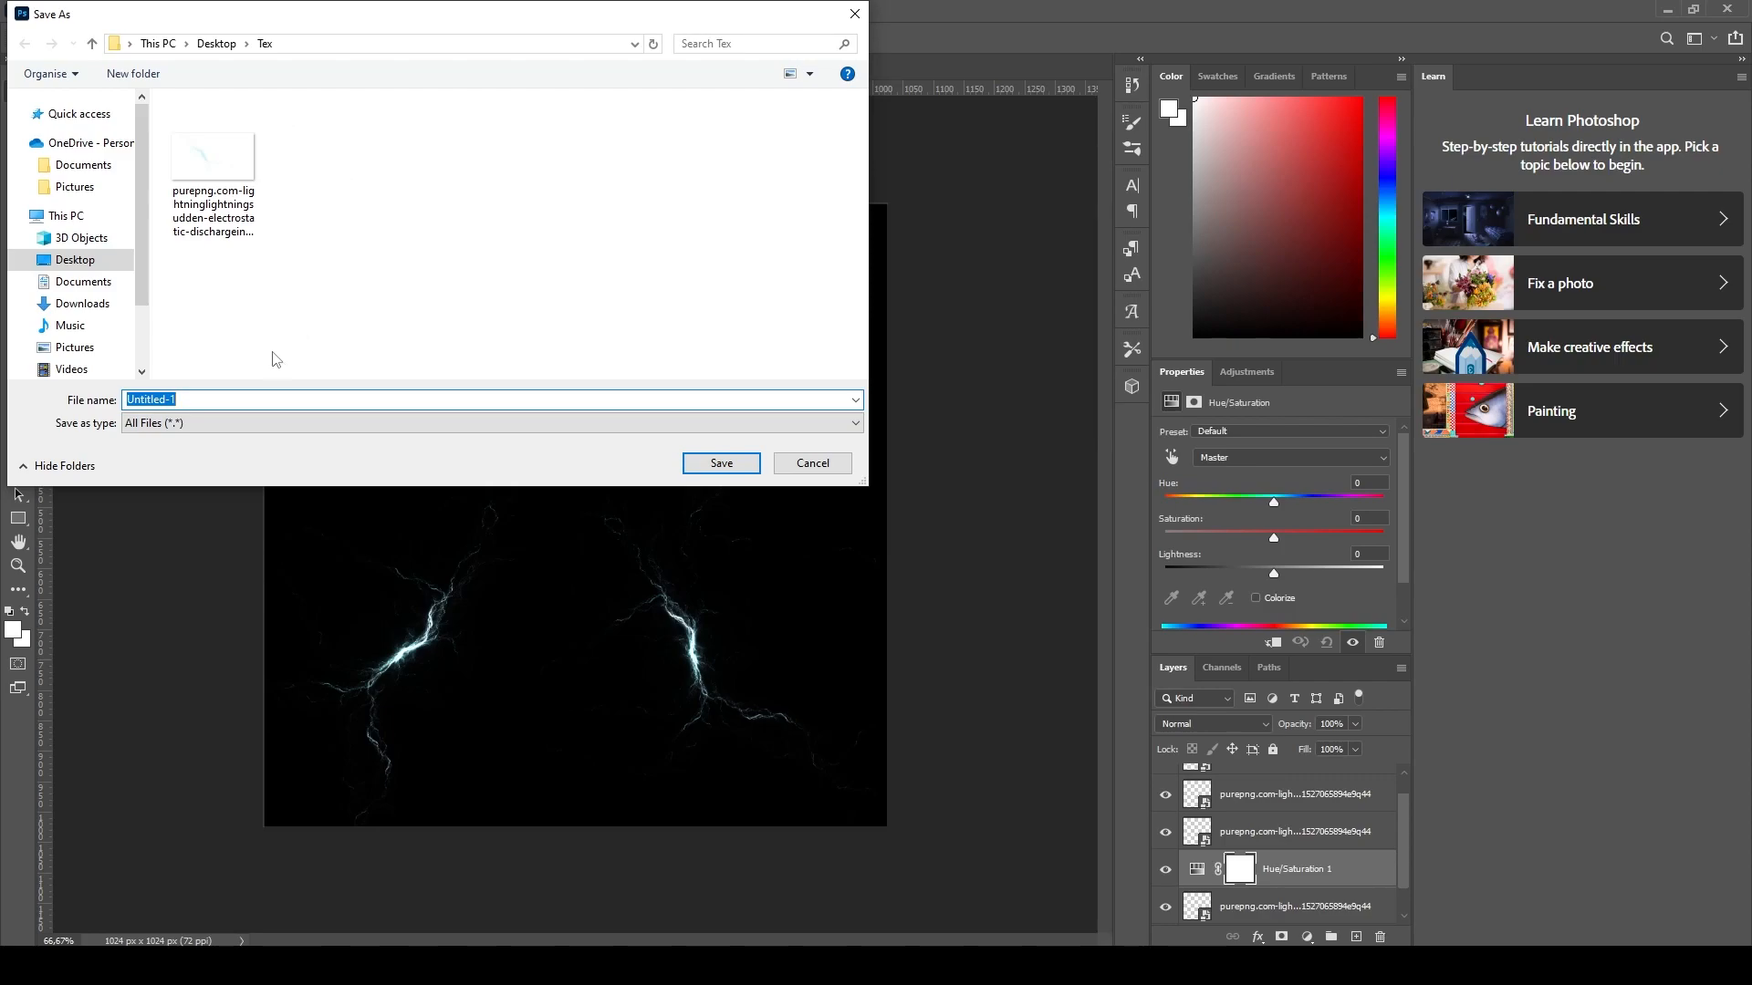
{"action": "type", "text": "ZapsTexture"}
{"action": "left_click", "coordinate": [714, 465]}
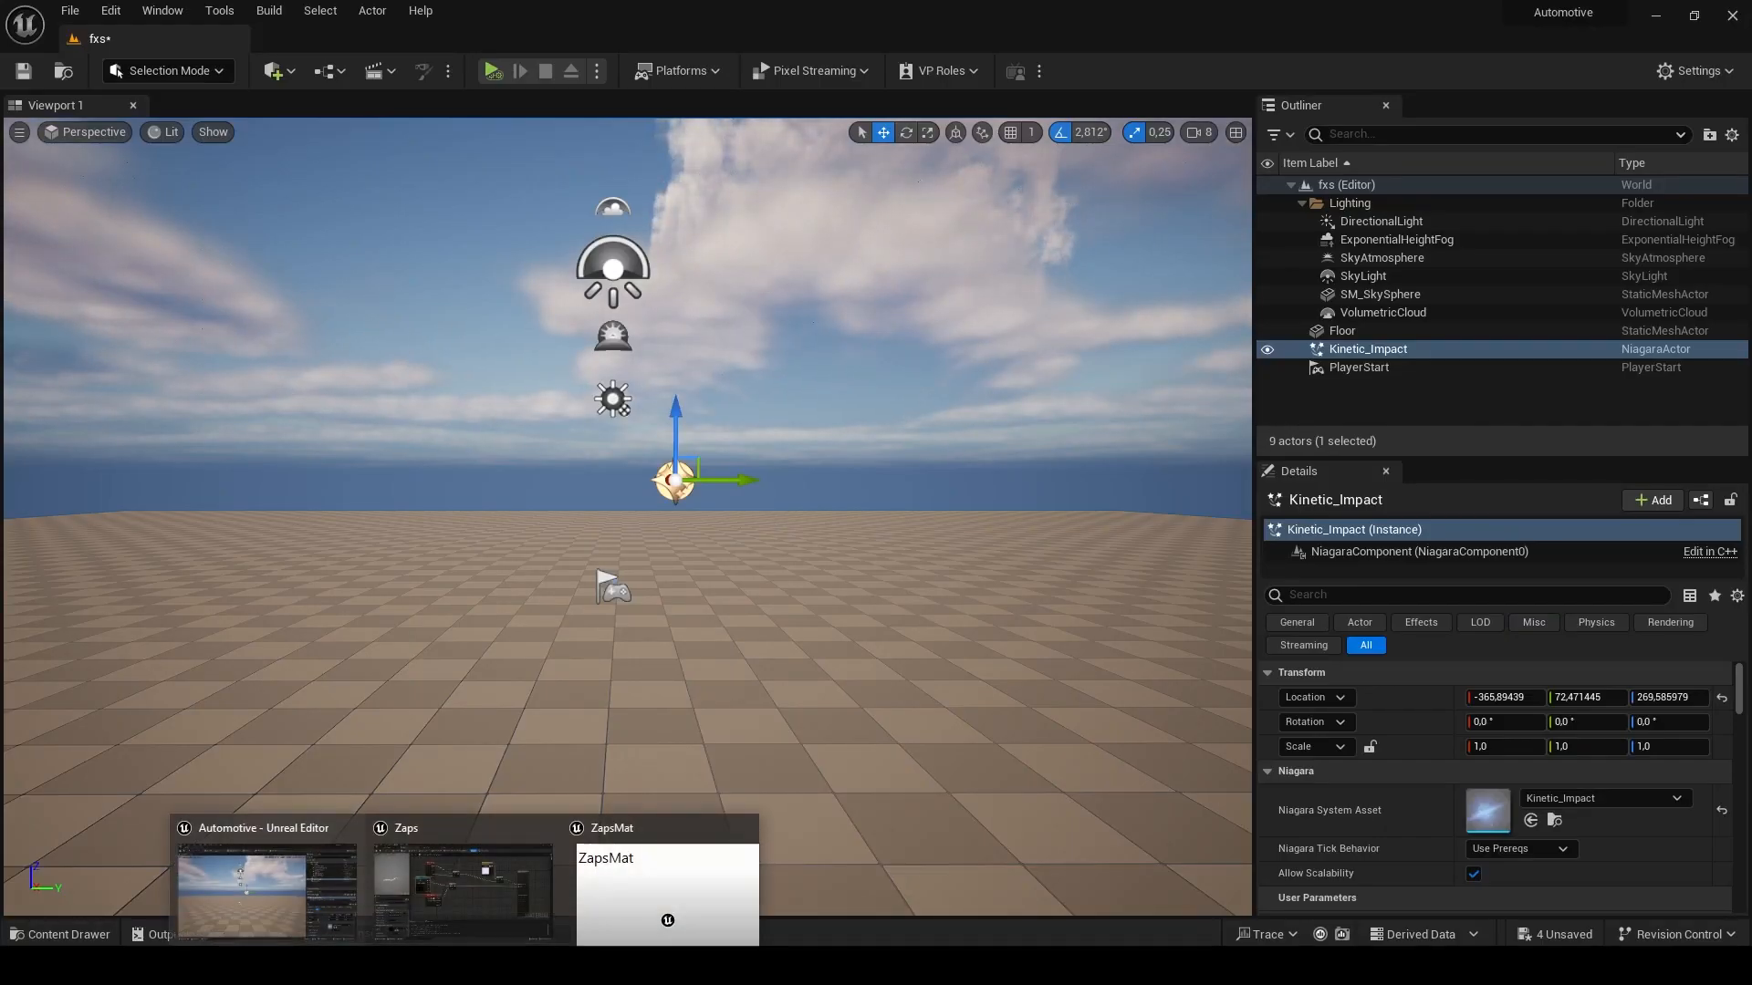
- Switch to Unreal Editor's ZapsMat material and set its Blend Mode to Additive and Shading Model to Unlit
{"action": "left_click", "coordinate": [617, 922]}
{"action": "right_click_drag", "start_coordinate": [842, 406], "coordinate": [950, 309]}
{"action": "scroll", "coordinate": [952, 321], "scroll_direction": "up", "scroll_amount": 1}
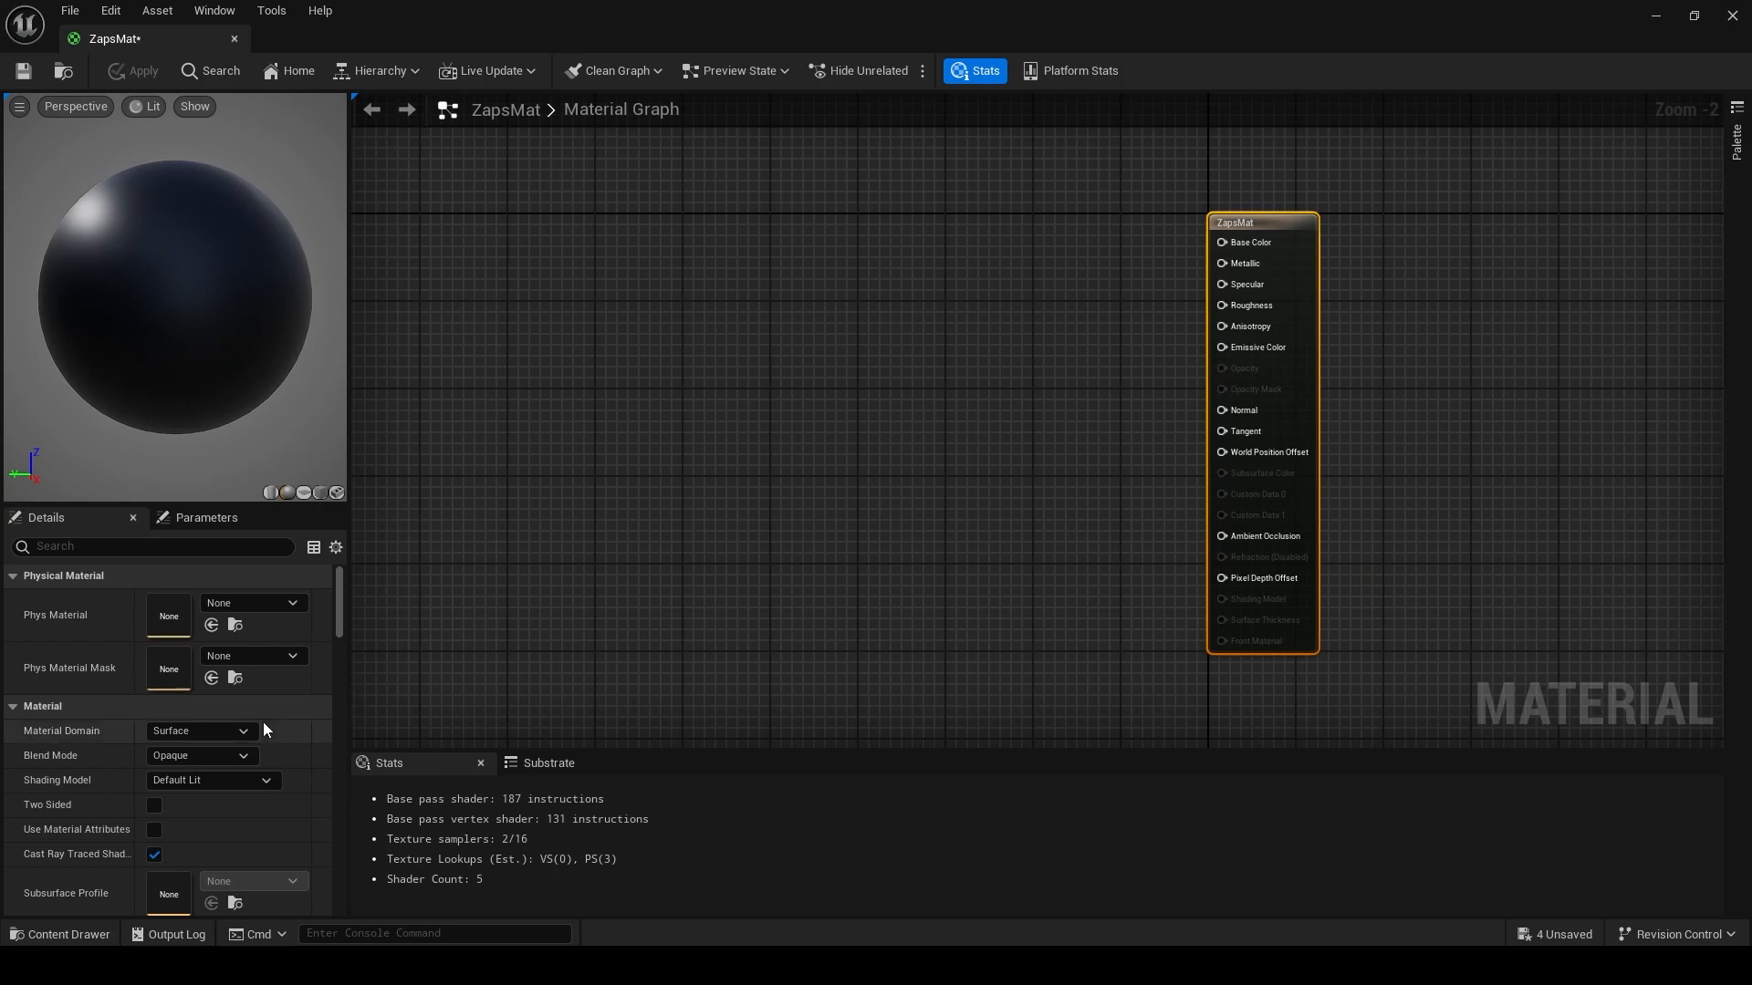
{"action": "left_click", "coordinate": [231, 757]}
{"action": "left_click", "coordinate": [209, 825]}
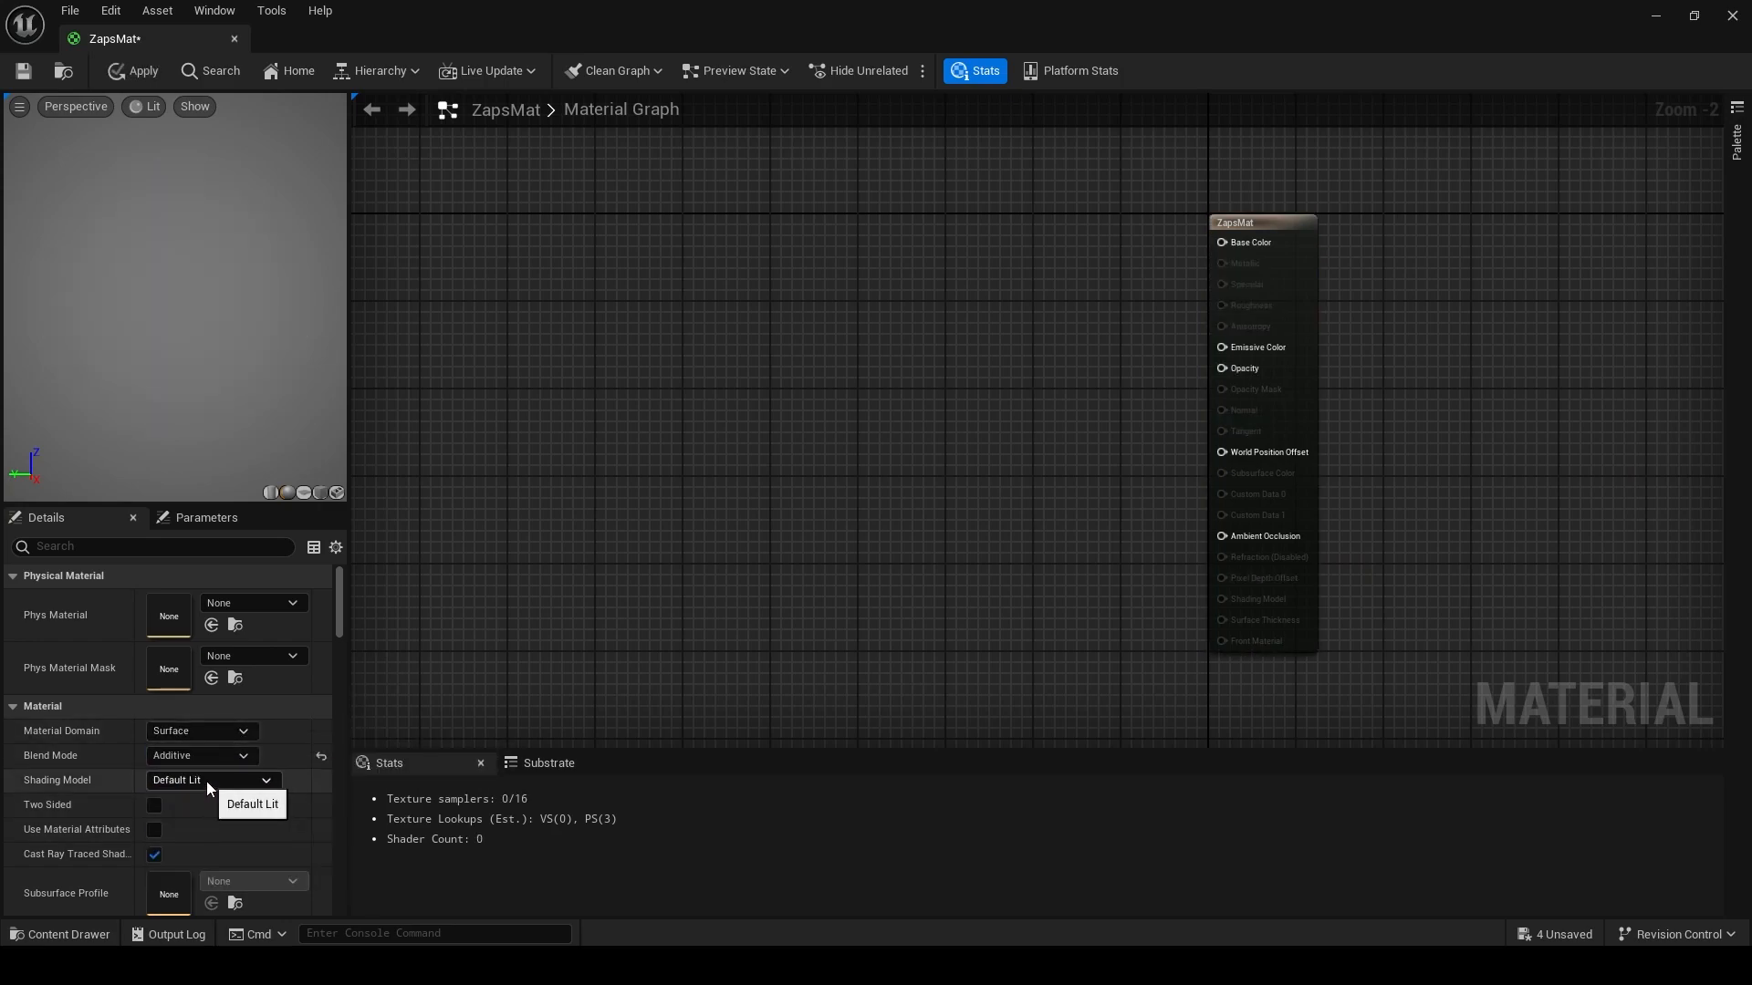
{"action": "left_click", "coordinate": [207, 781]}
{"action": "left_click", "coordinate": [179, 552]}
- Add a Multiply node and connect its output to the material's Emissive Color
{"action": "mouse_move", "coordinate": [725, 477]}
{"action": "right_mouse_down"}
{"action": "mouse_move", "coordinate": [864, 508]}
{"action": "mouse_move", "coordinate": [794, 570]}
{"action": "right_mouse_up"}
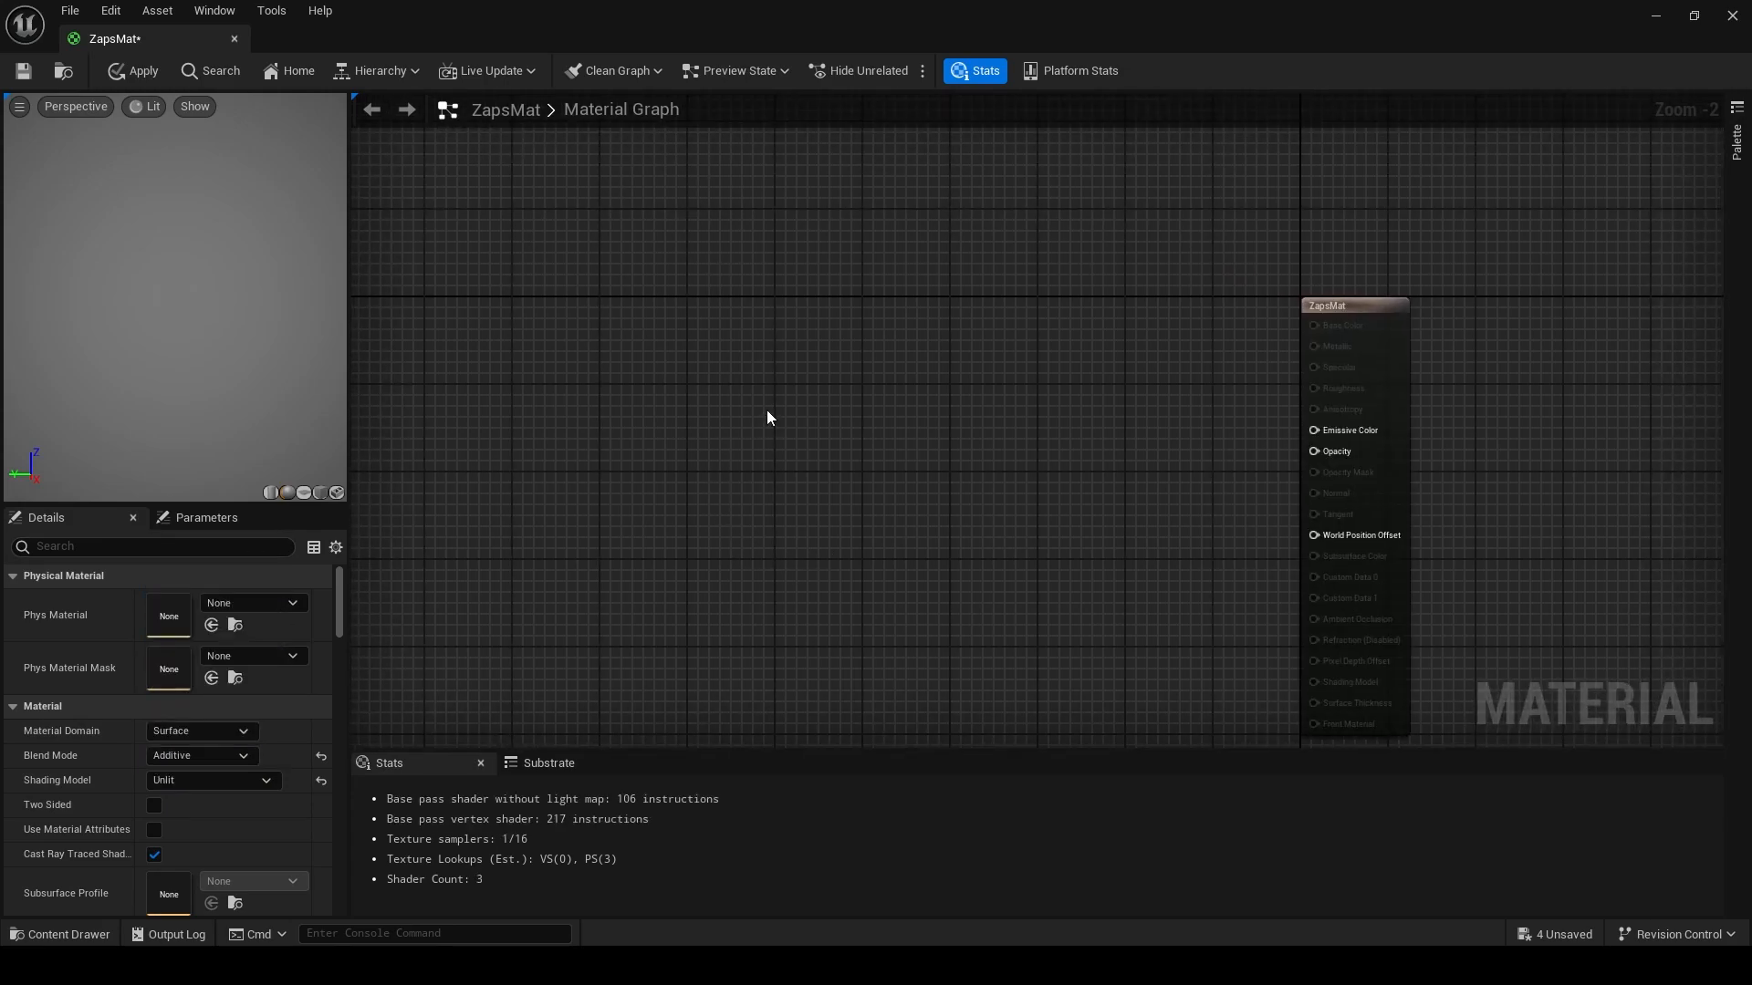
{"action": "right_click_drag", "start_coordinate": [875, 430], "coordinate": [817, 297]}
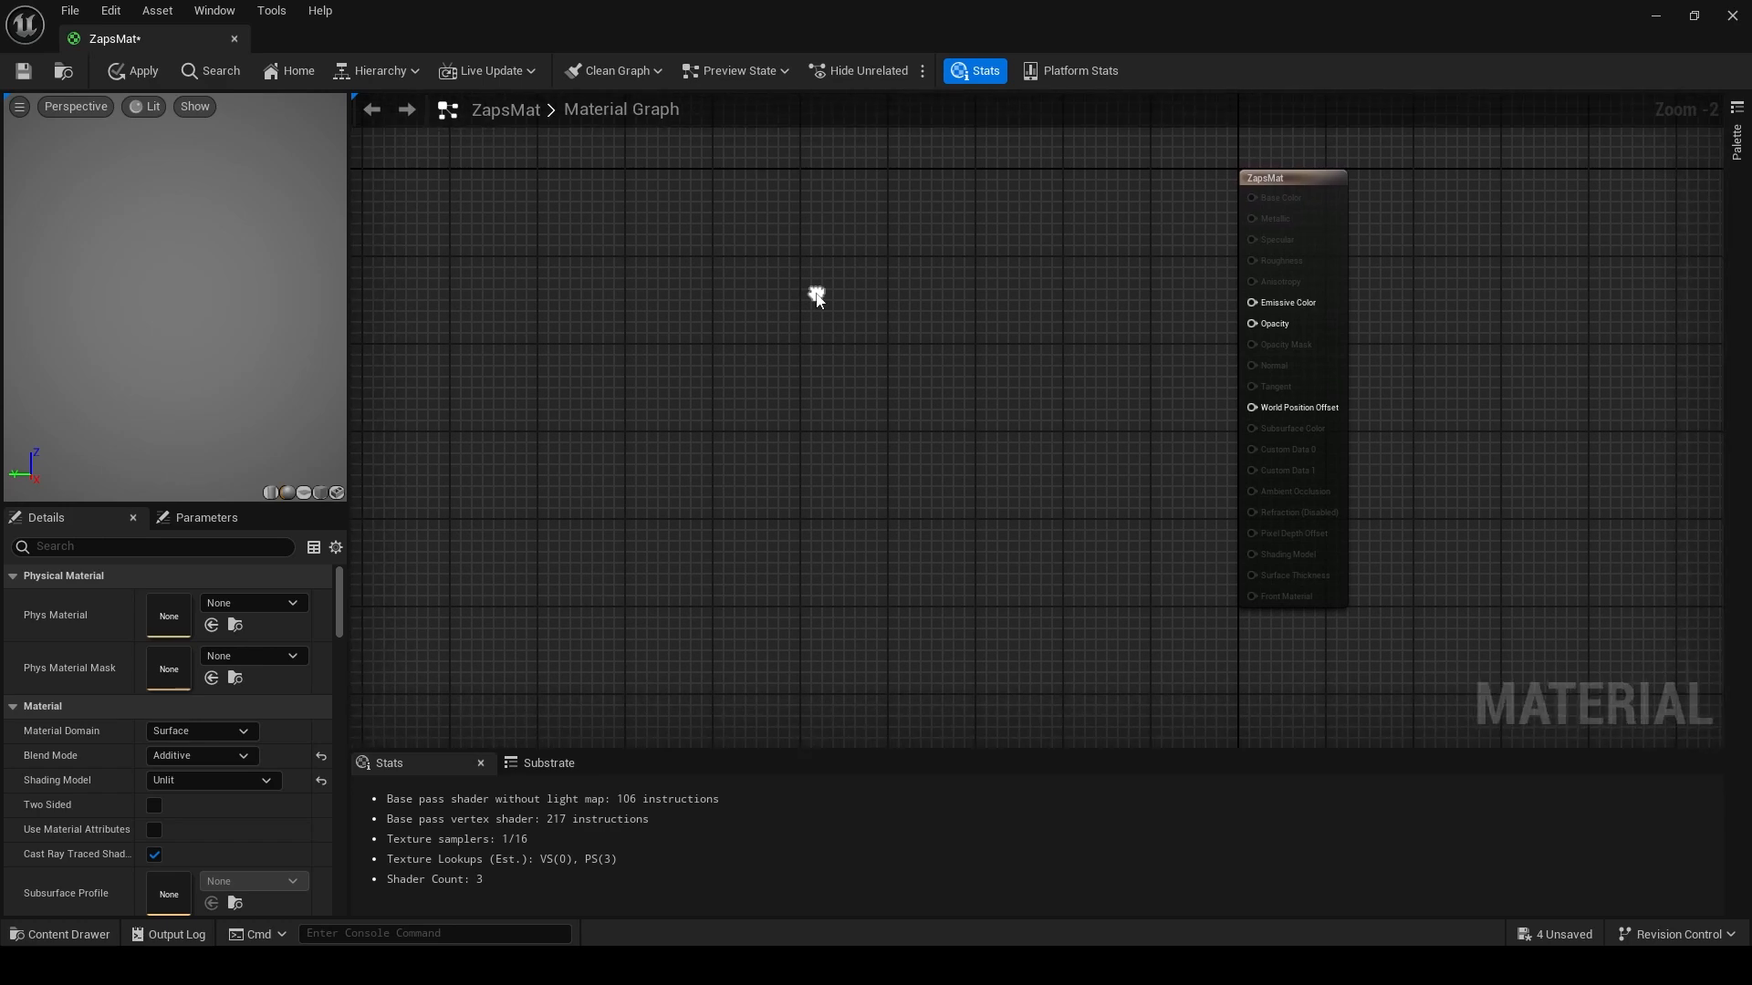
{"action": "left_click", "coordinate": [974, 356]}
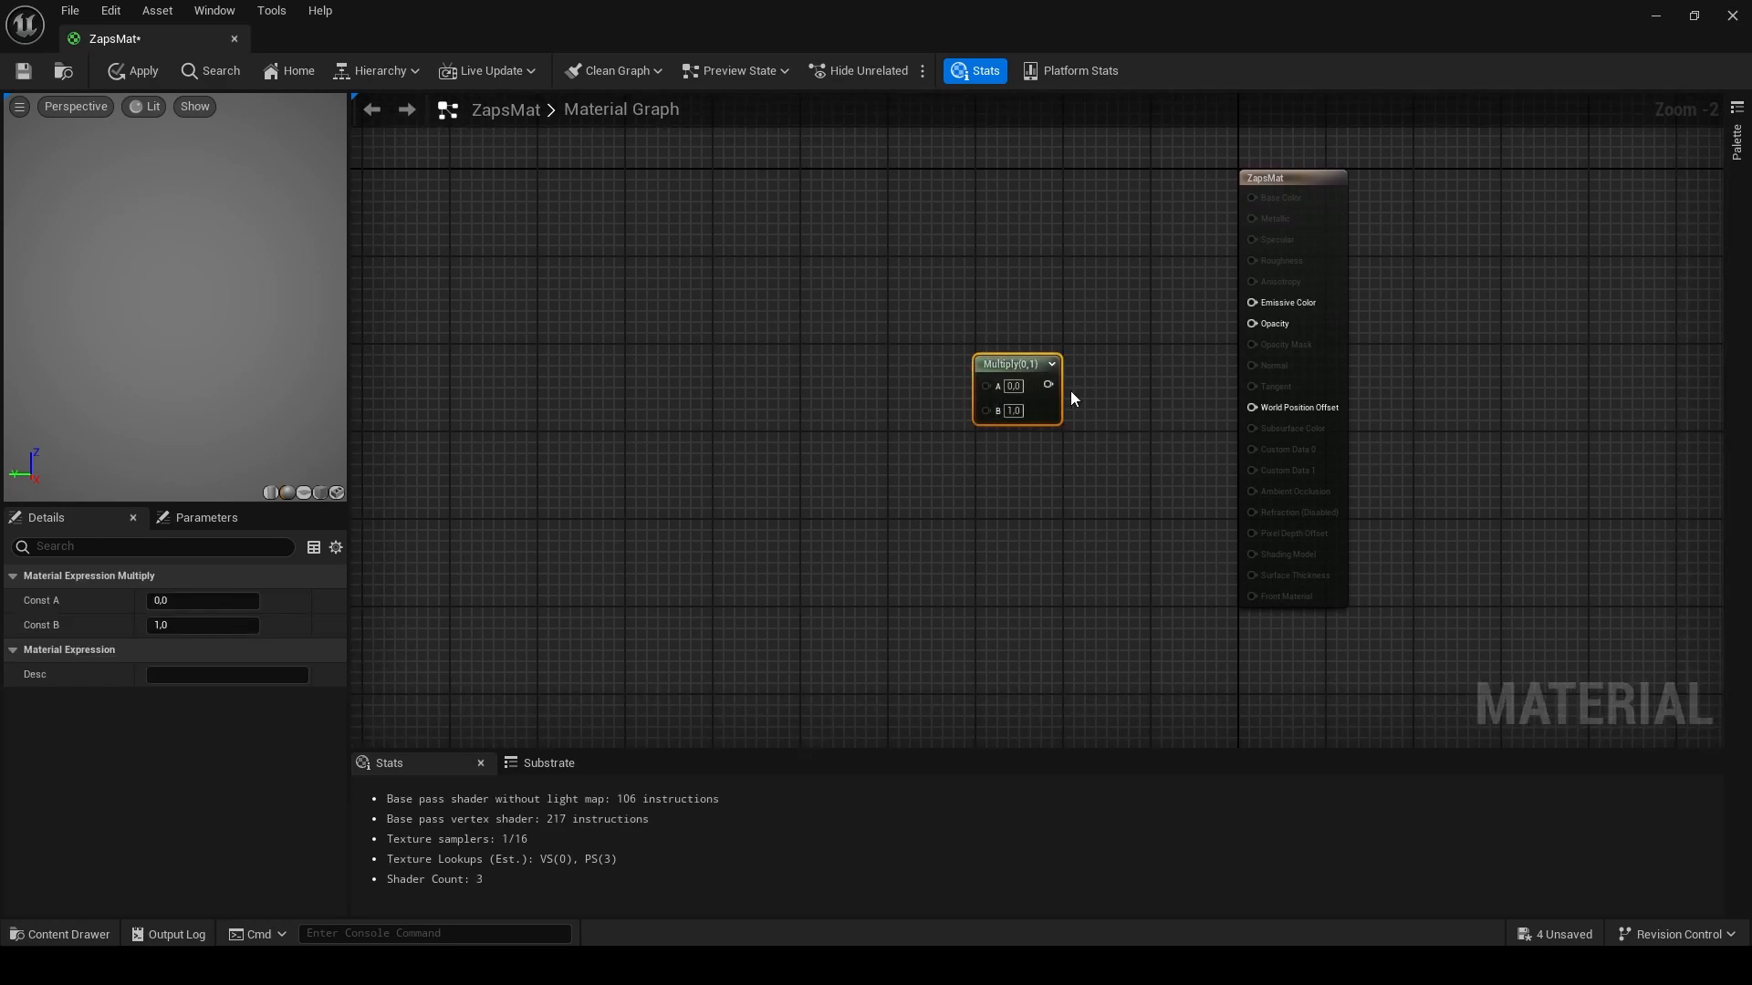
{"action": "left_click_drag", "start_coordinate": [1049, 386], "coordinate": [1252, 302]}
{"action": "left_click_drag", "start_coordinate": [1020, 370], "coordinate": [1016, 285]}
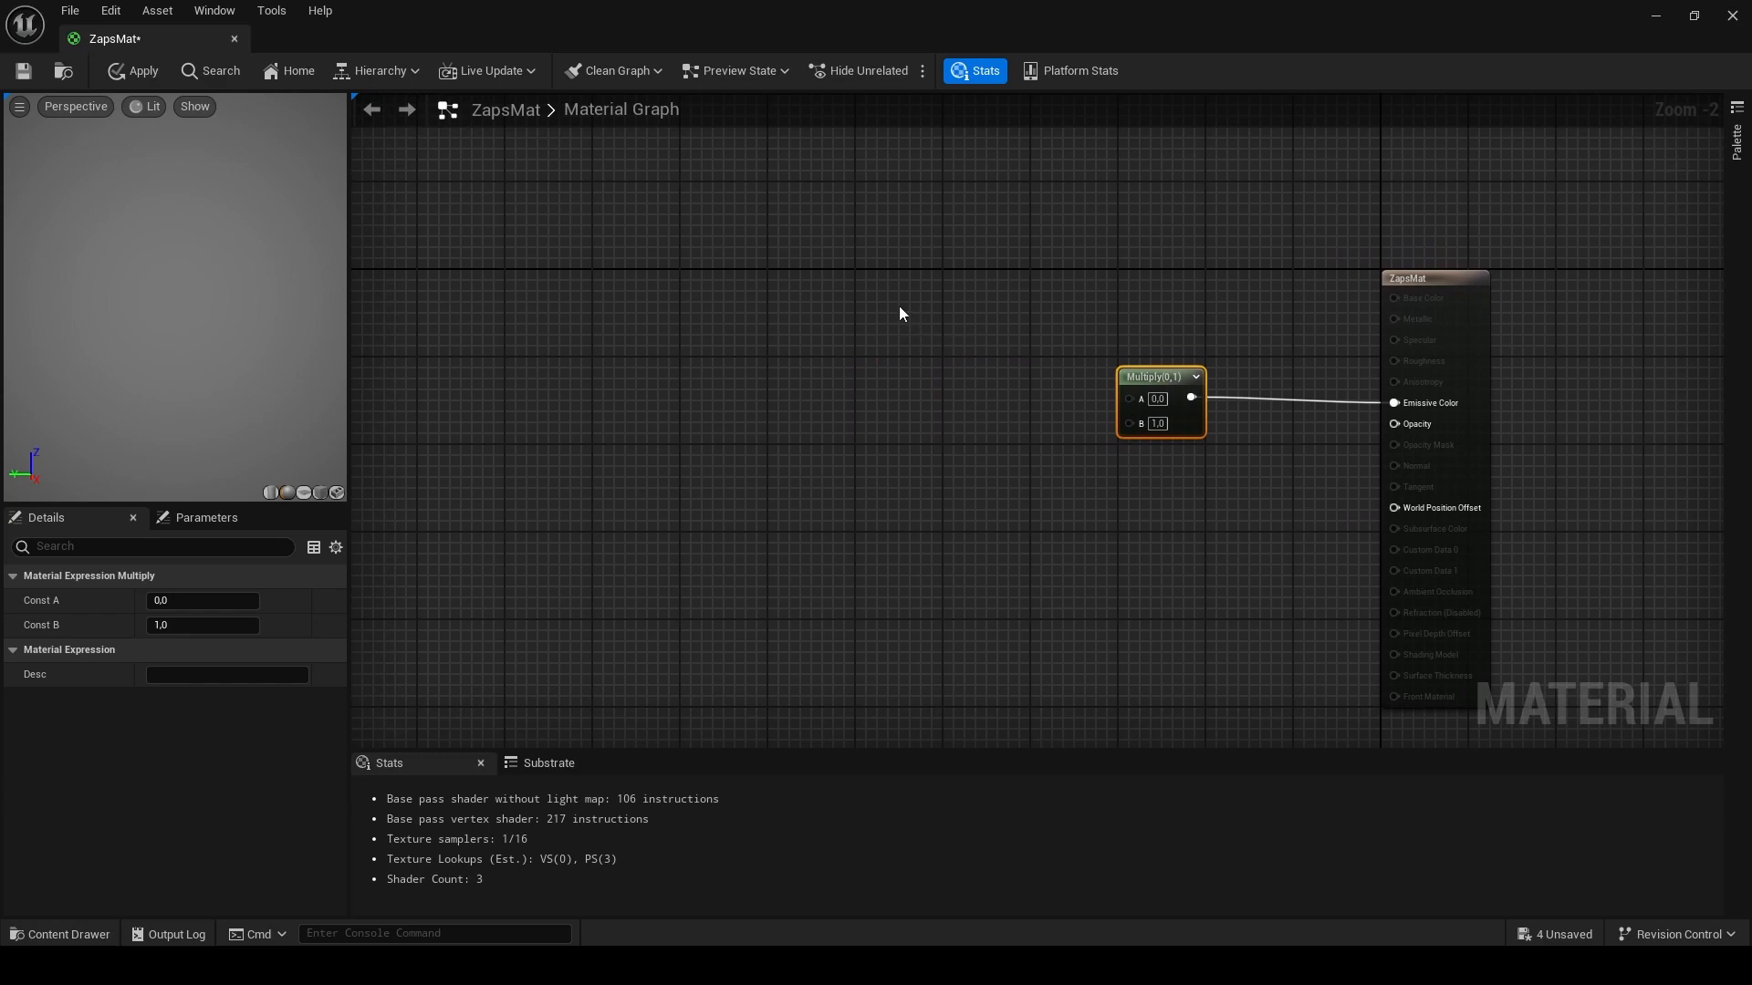
- Add a Constant3Vector feeding the Multiply's A input and set its colour to light grey 0.765625 (sRGB E3E3E3)
{"action": "left_click_drag", "start_coordinate": [988, 303], "coordinate": [1130, 398]}
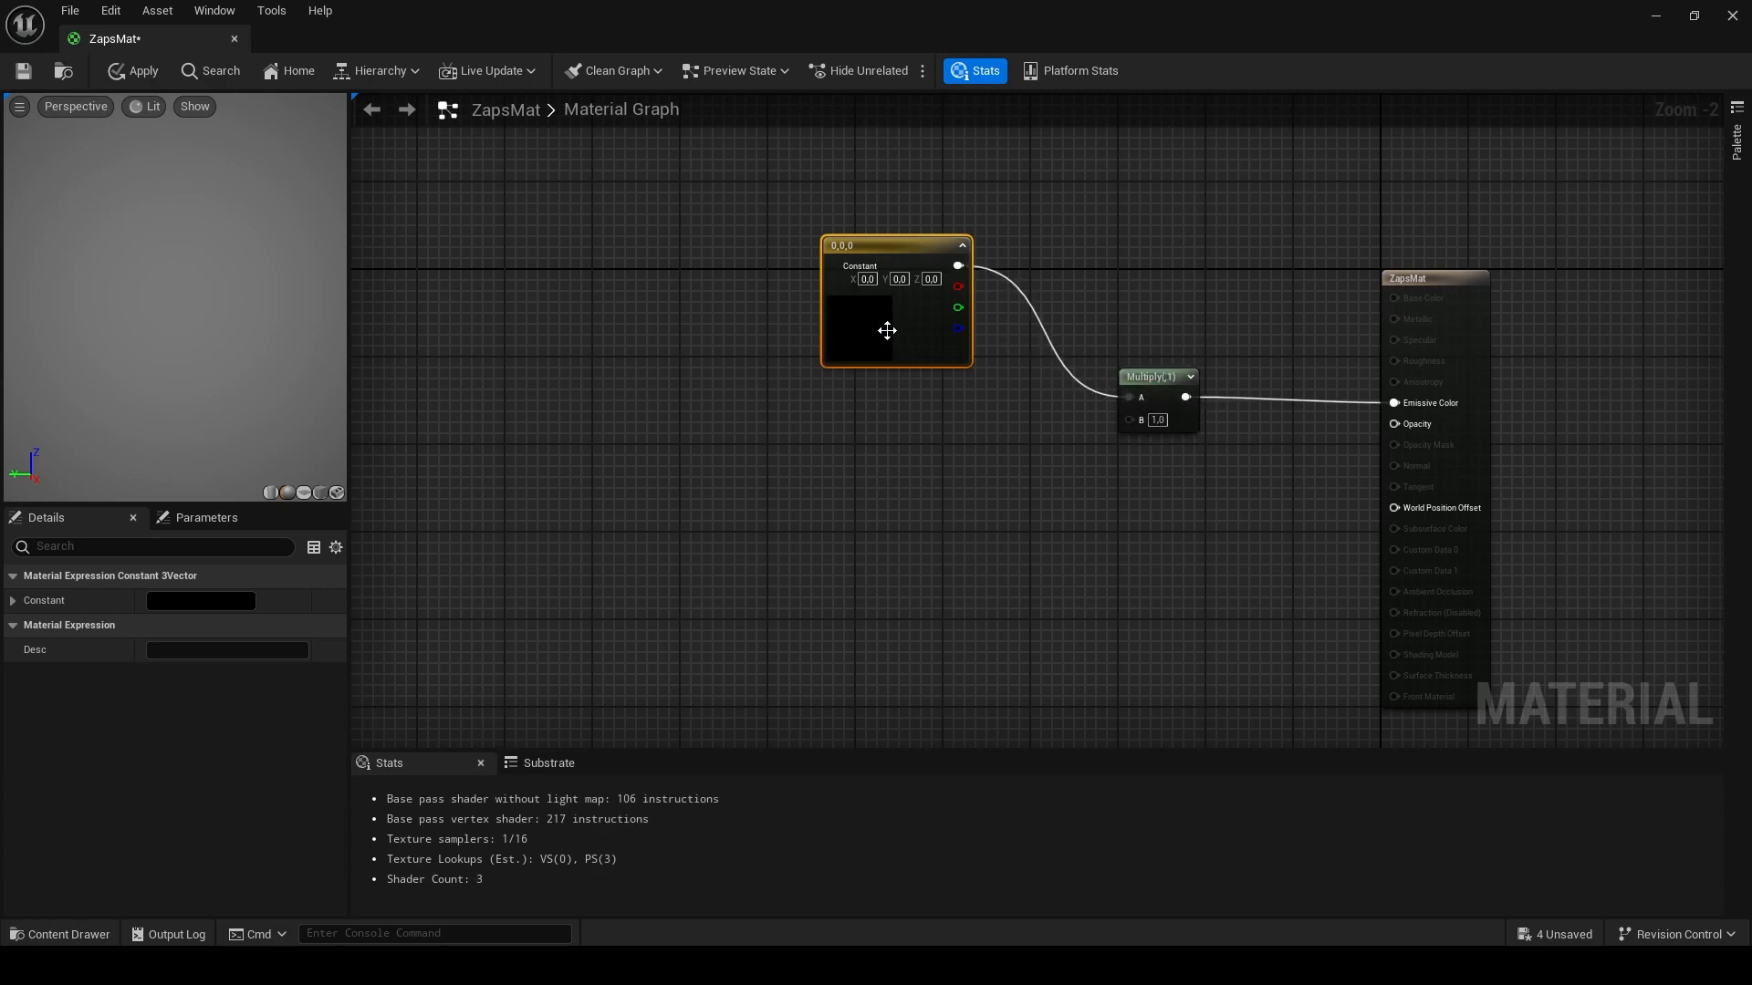
{"action": "left_click", "coordinate": [207, 602]}
{"action": "left_click_drag", "start_coordinate": [473, 631], "coordinate": [467, 573]}
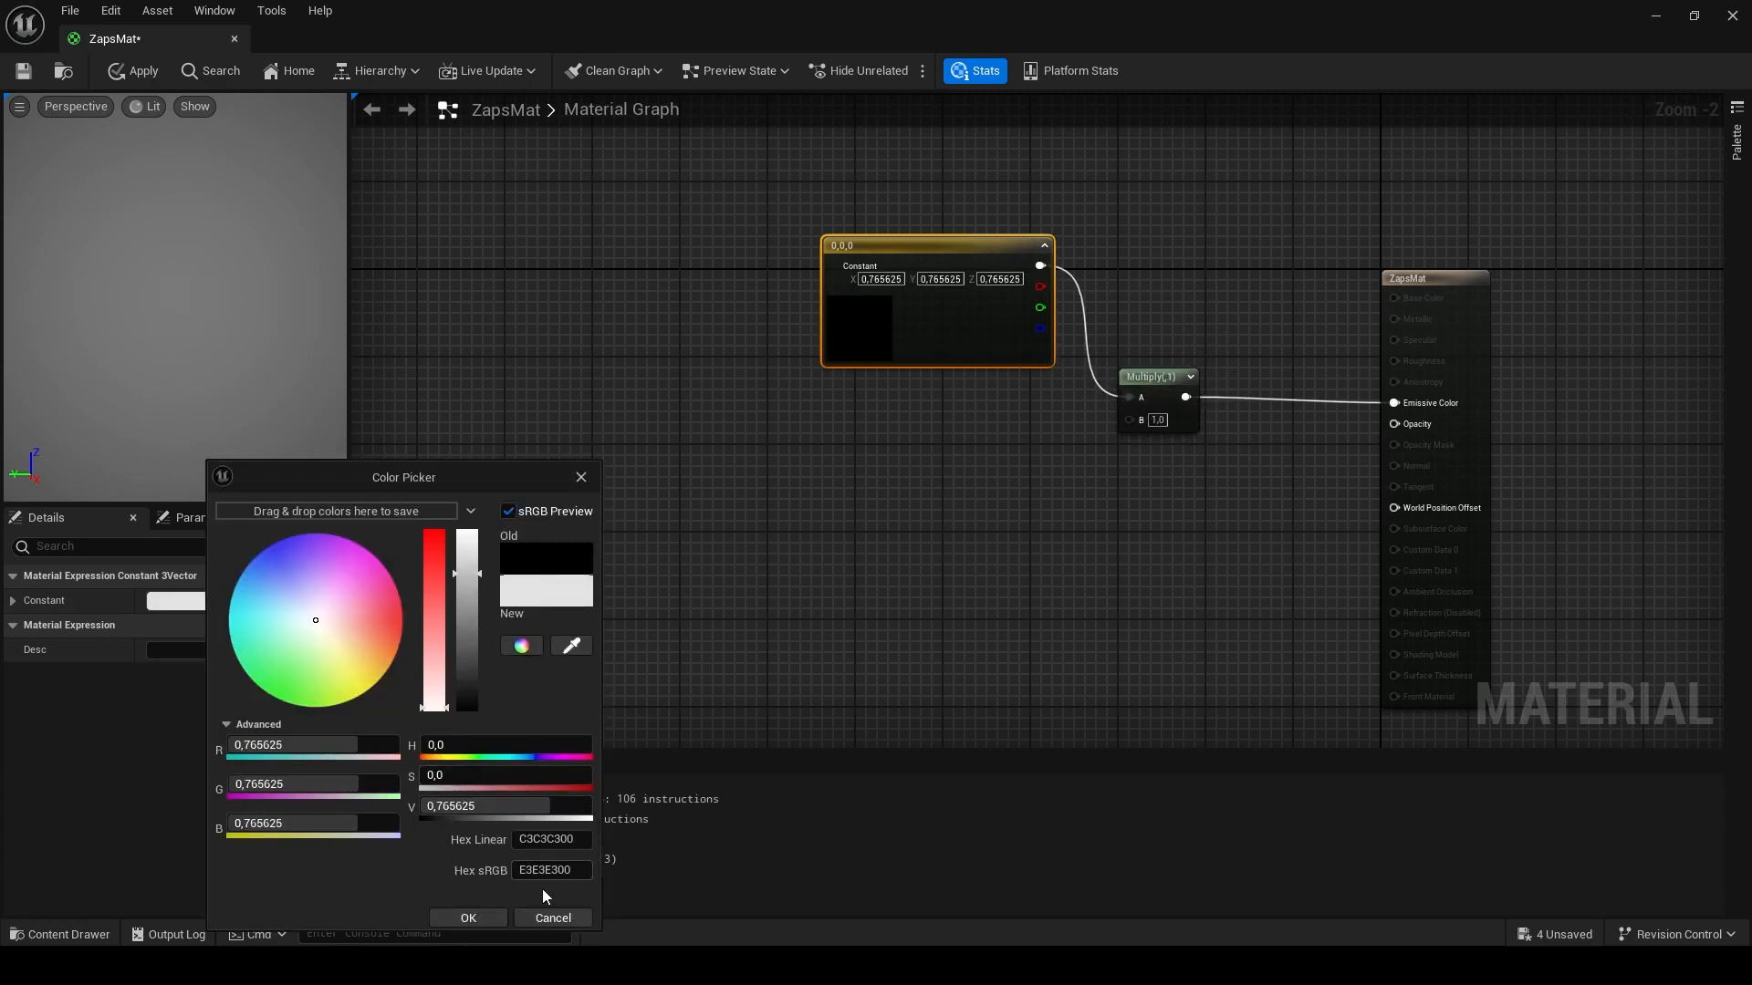
{"action": "left_click", "coordinate": [493, 923]}
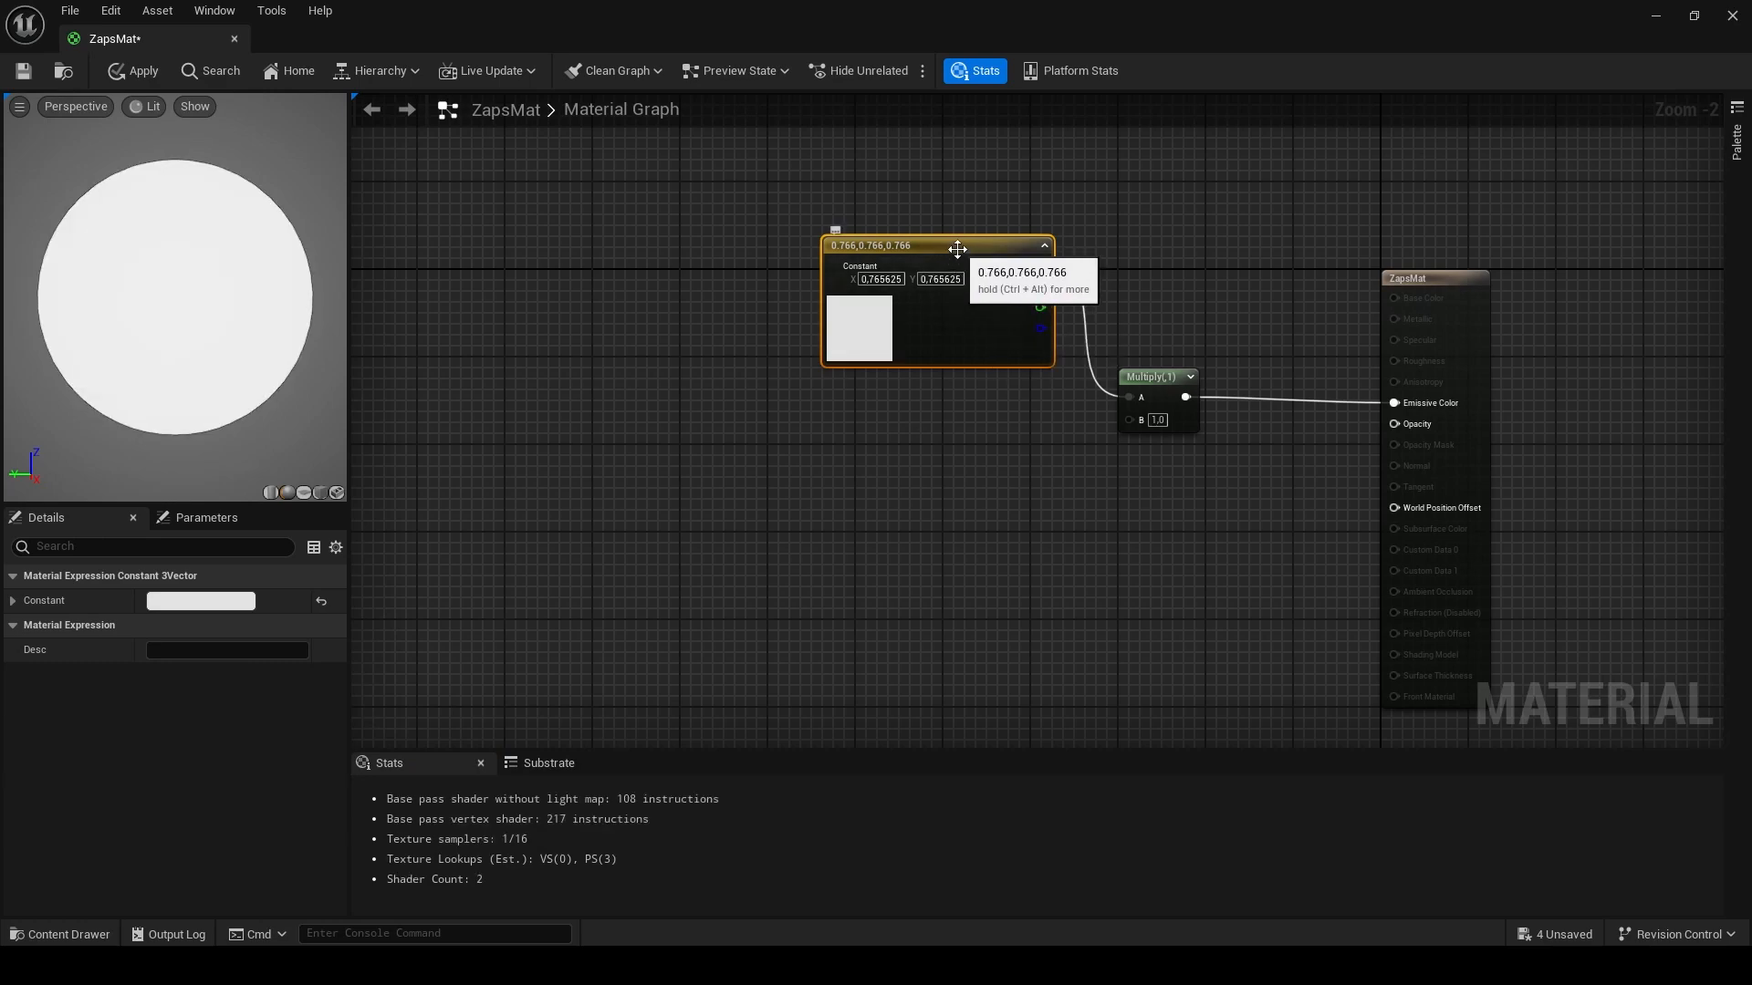
- Convert the colour constant to a parameter named BaseColour
{"action": "right_click", "coordinate": [972, 250]}
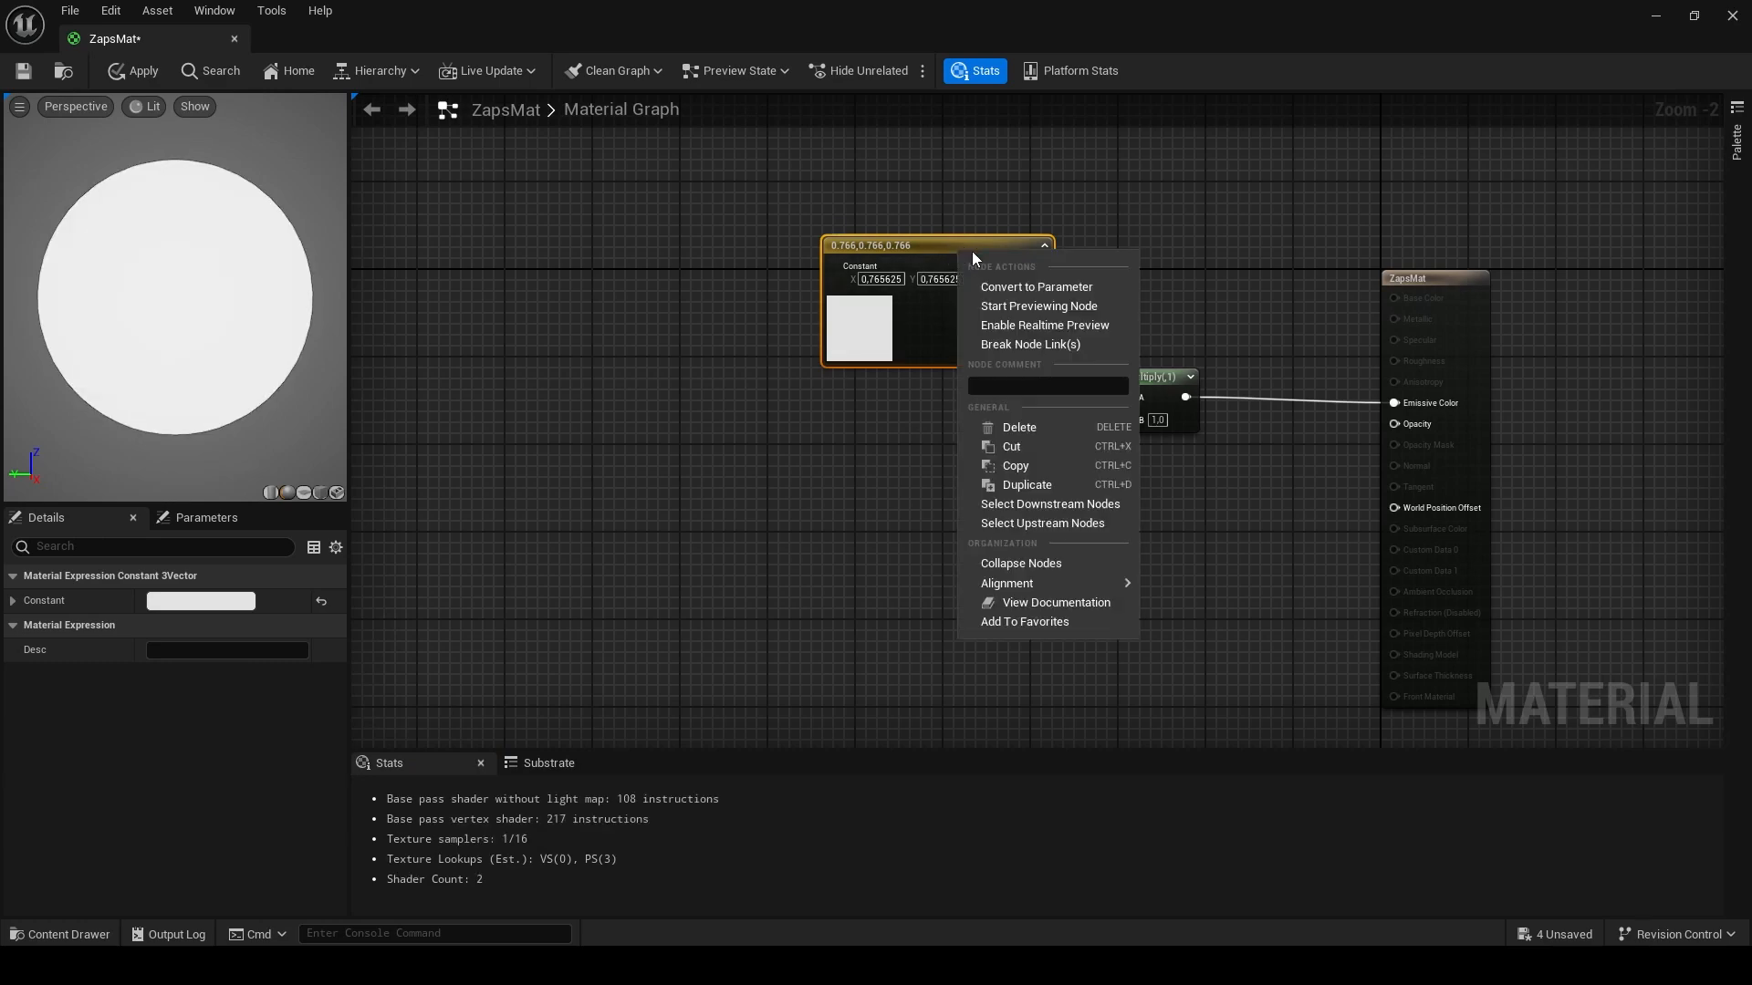
{"action": "left_click", "coordinate": [1031, 288]}
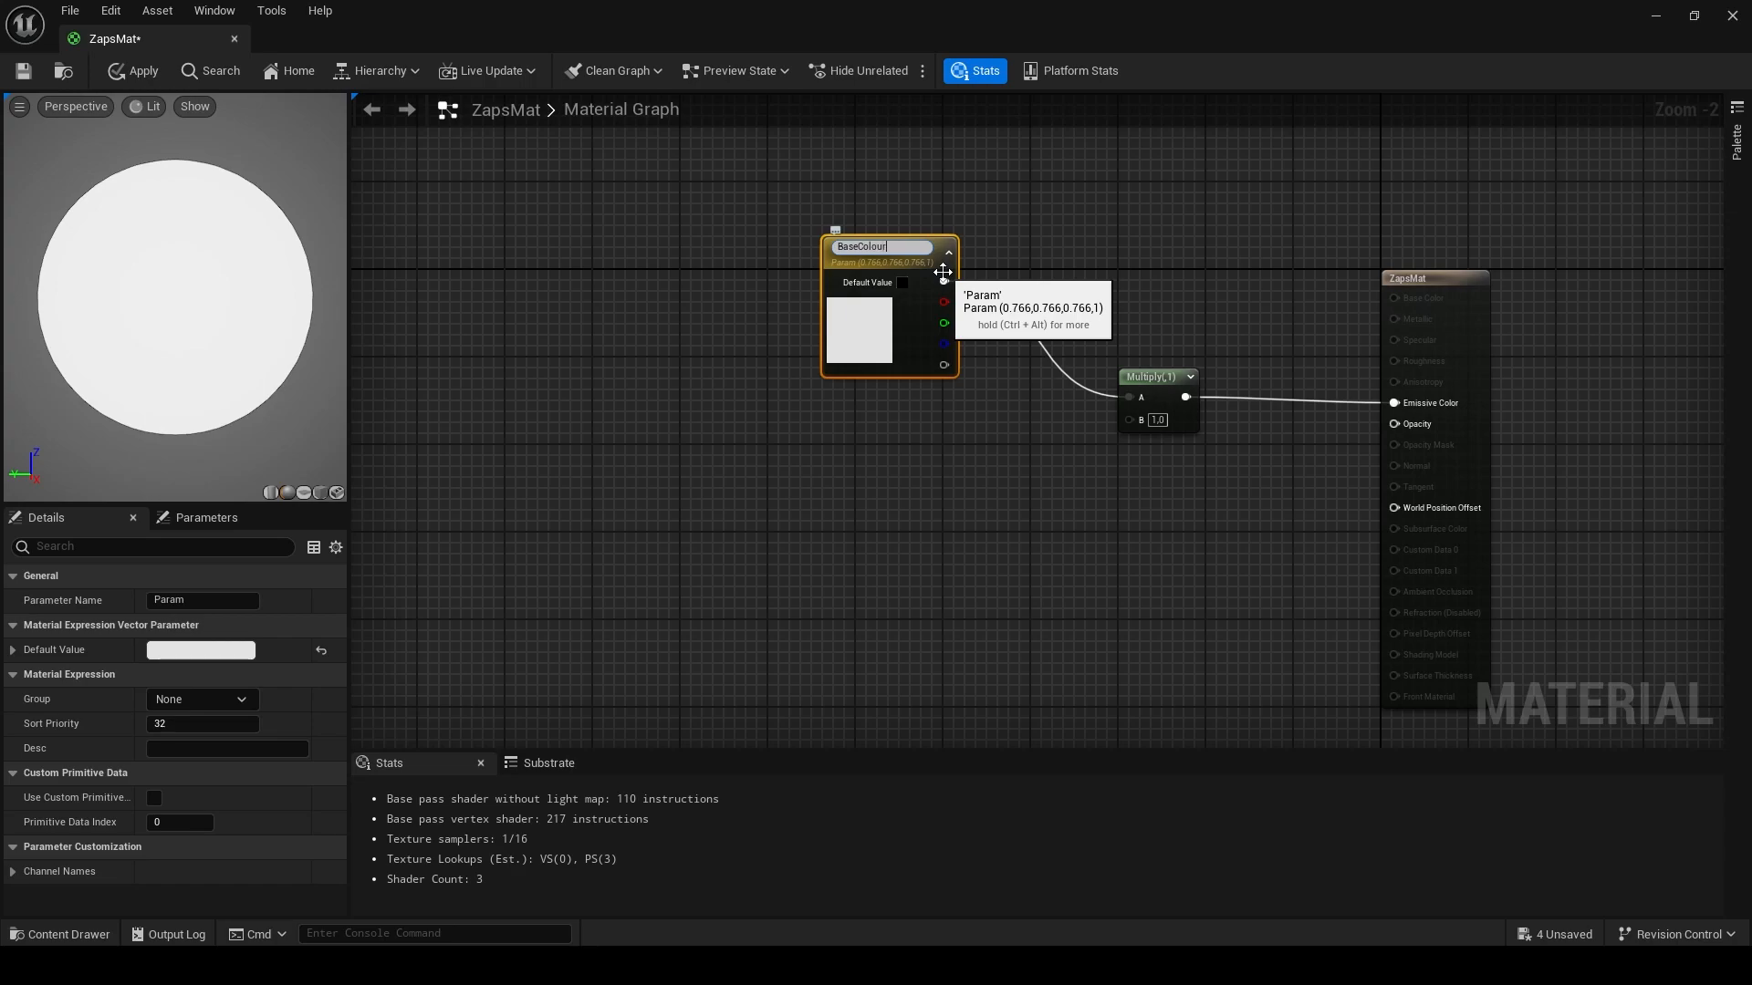
{"action": "key", "text": "Return"}
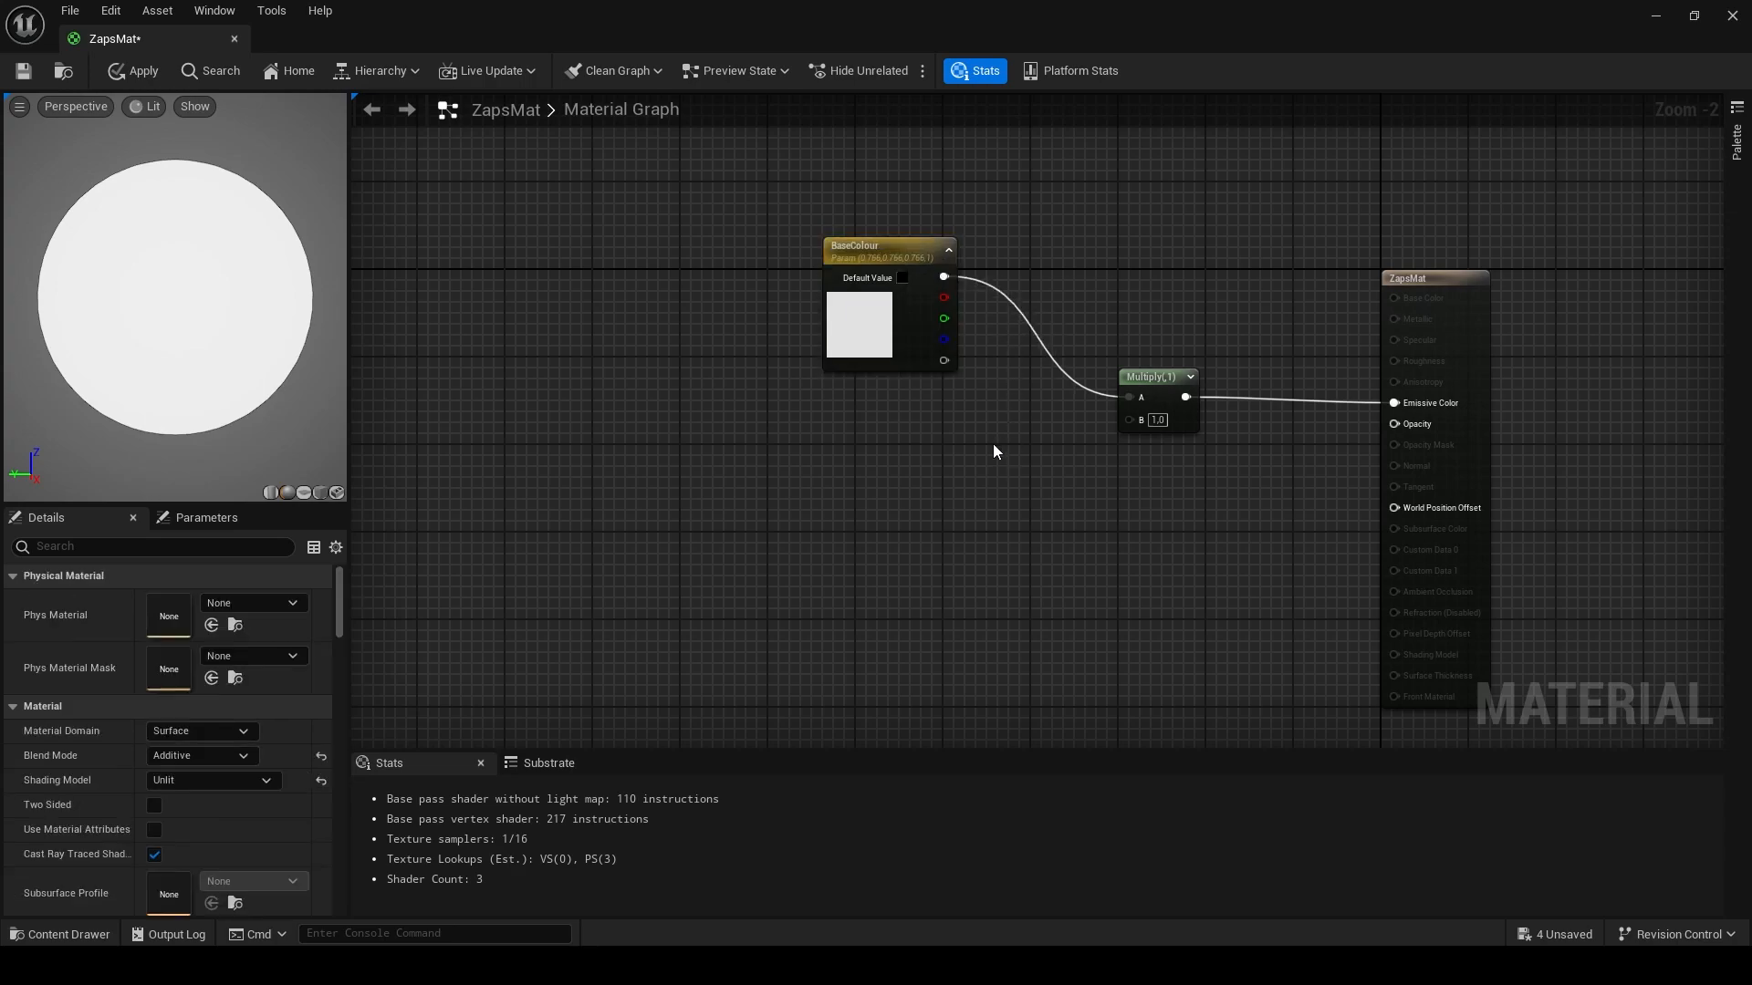
{"action": "scroll", "coordinate": [966, 509], "scroll_direction": "down", "scroll_amount": 2}
{"action": "scroll", "coordinate": [949, 548], "scroll_direction": "up", "scroll_amount": 2}
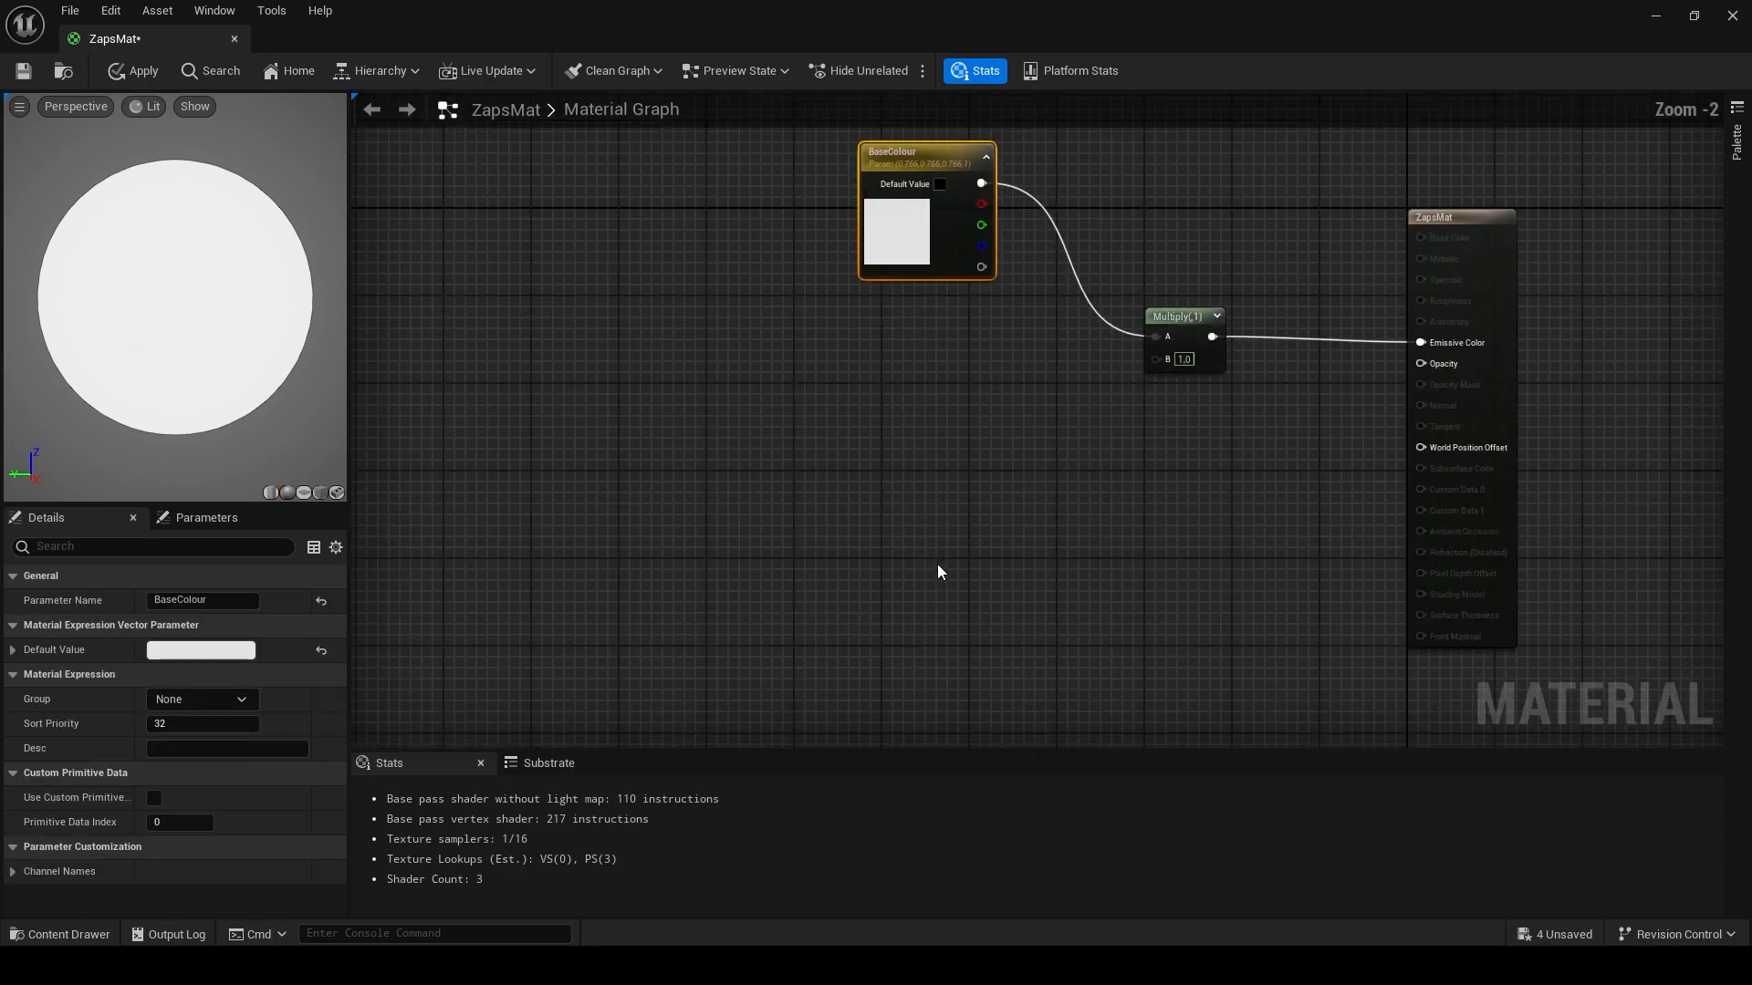
- Add a second Multiply node and connect its output to the first Multiply's B input
{"action": "right_click_drag", "start_coordinate": [946, 551], "coordinate": [1032, 571]}
{"action": "scroll", "coordinate": [1028, 577], "scroll_direction": "down", "scroll_amount": 1}
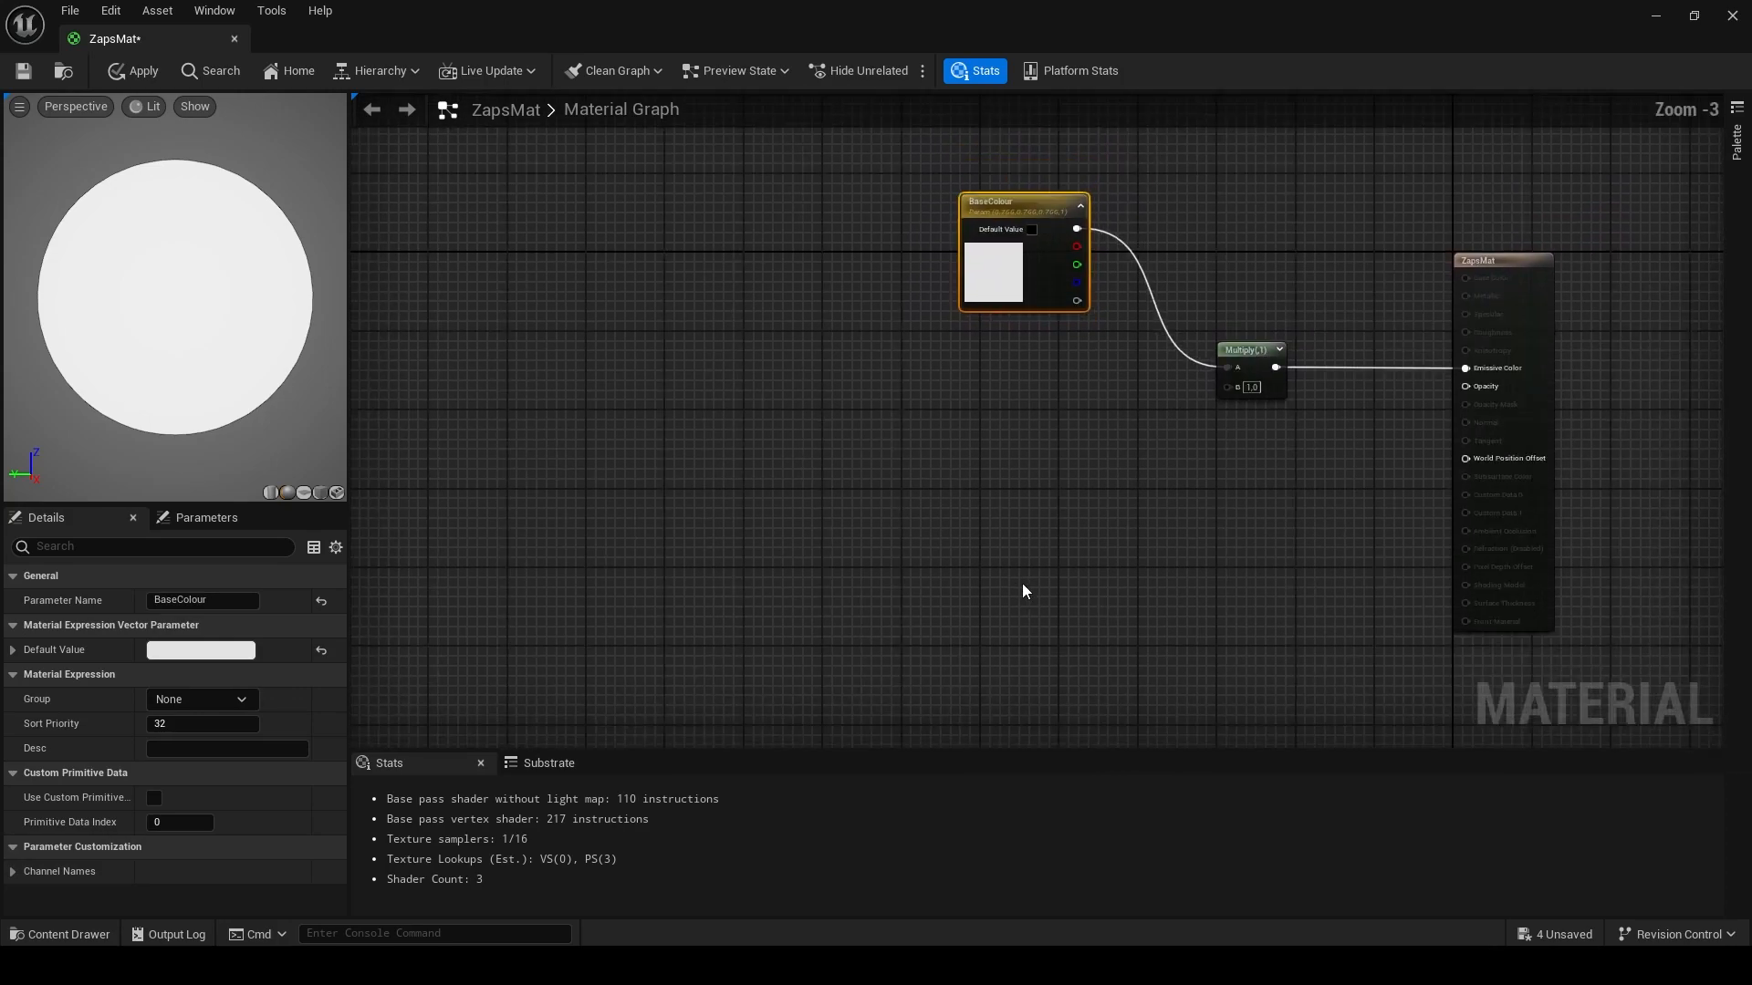
{"action": "right_click_drag", "start_coordinate": [994, 565], "coordinate": [1145, 582]}
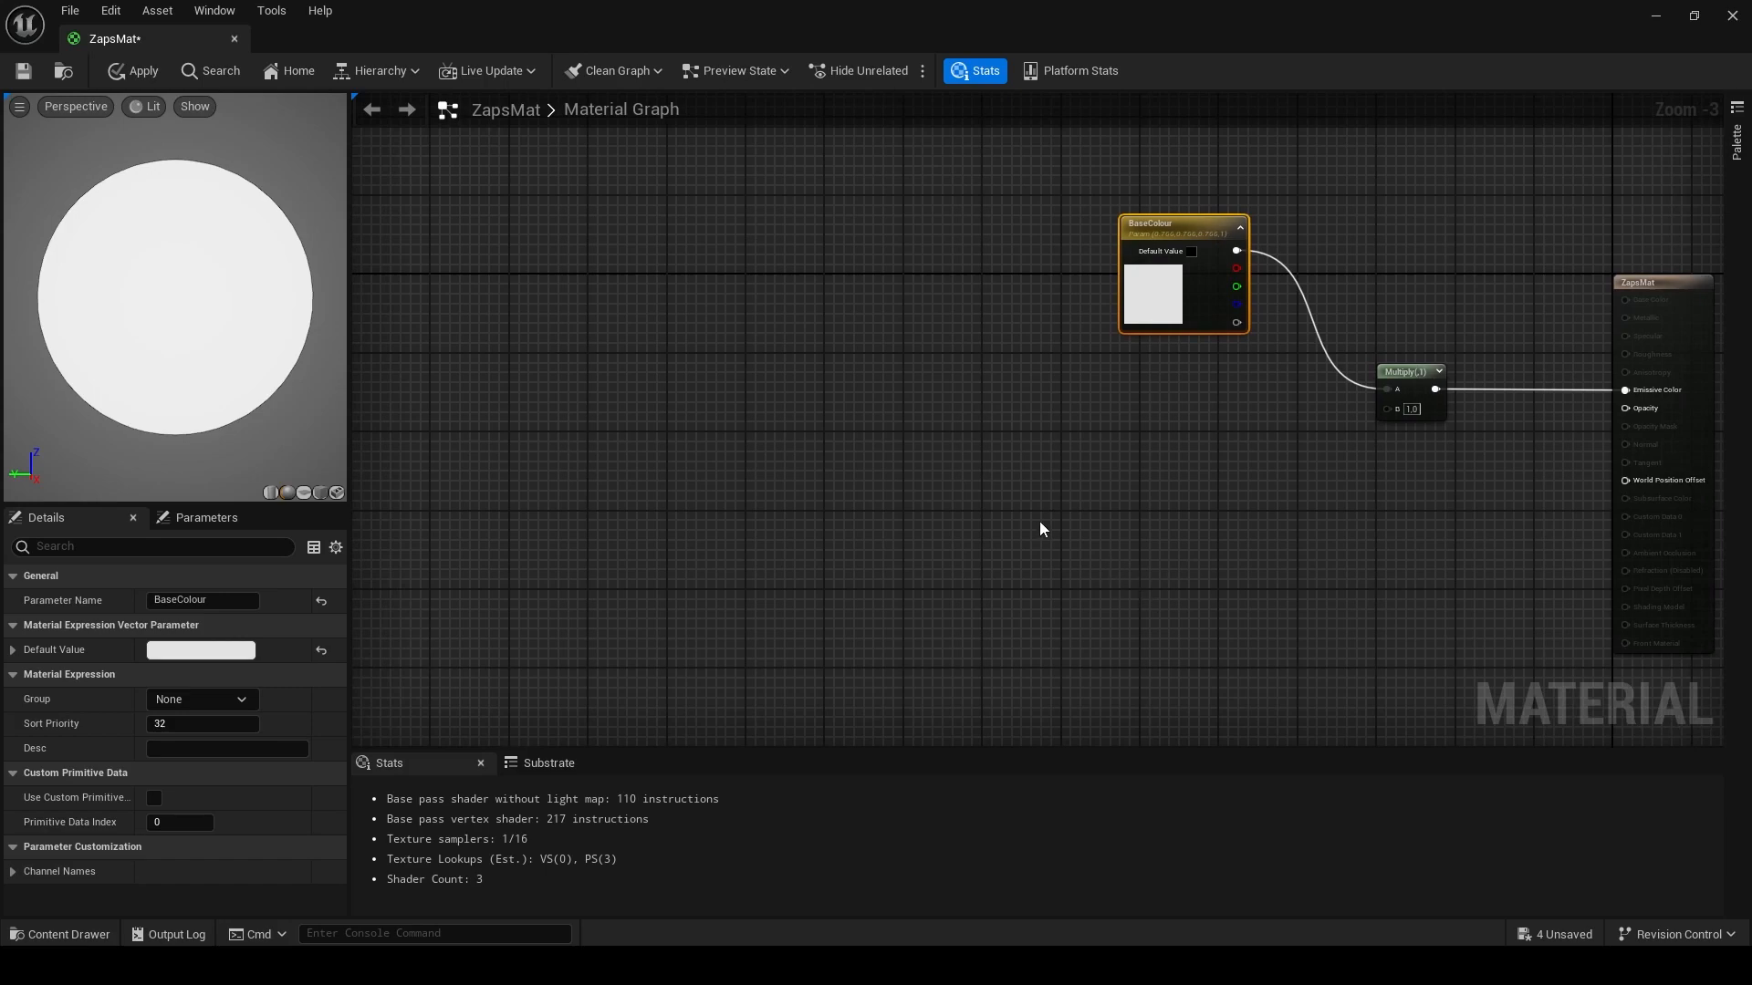
{"action": "key", "text": "m"}
{"action": "left_click", "coordinate": [905, 463]}
{"action": "left_click_drag", "start_coordinate": [958, 440], "coordinate": [1403, 412]}
{"action": "left_click_drag", "start_coordinate": [983, 397], "coordinate": [994, 379]}
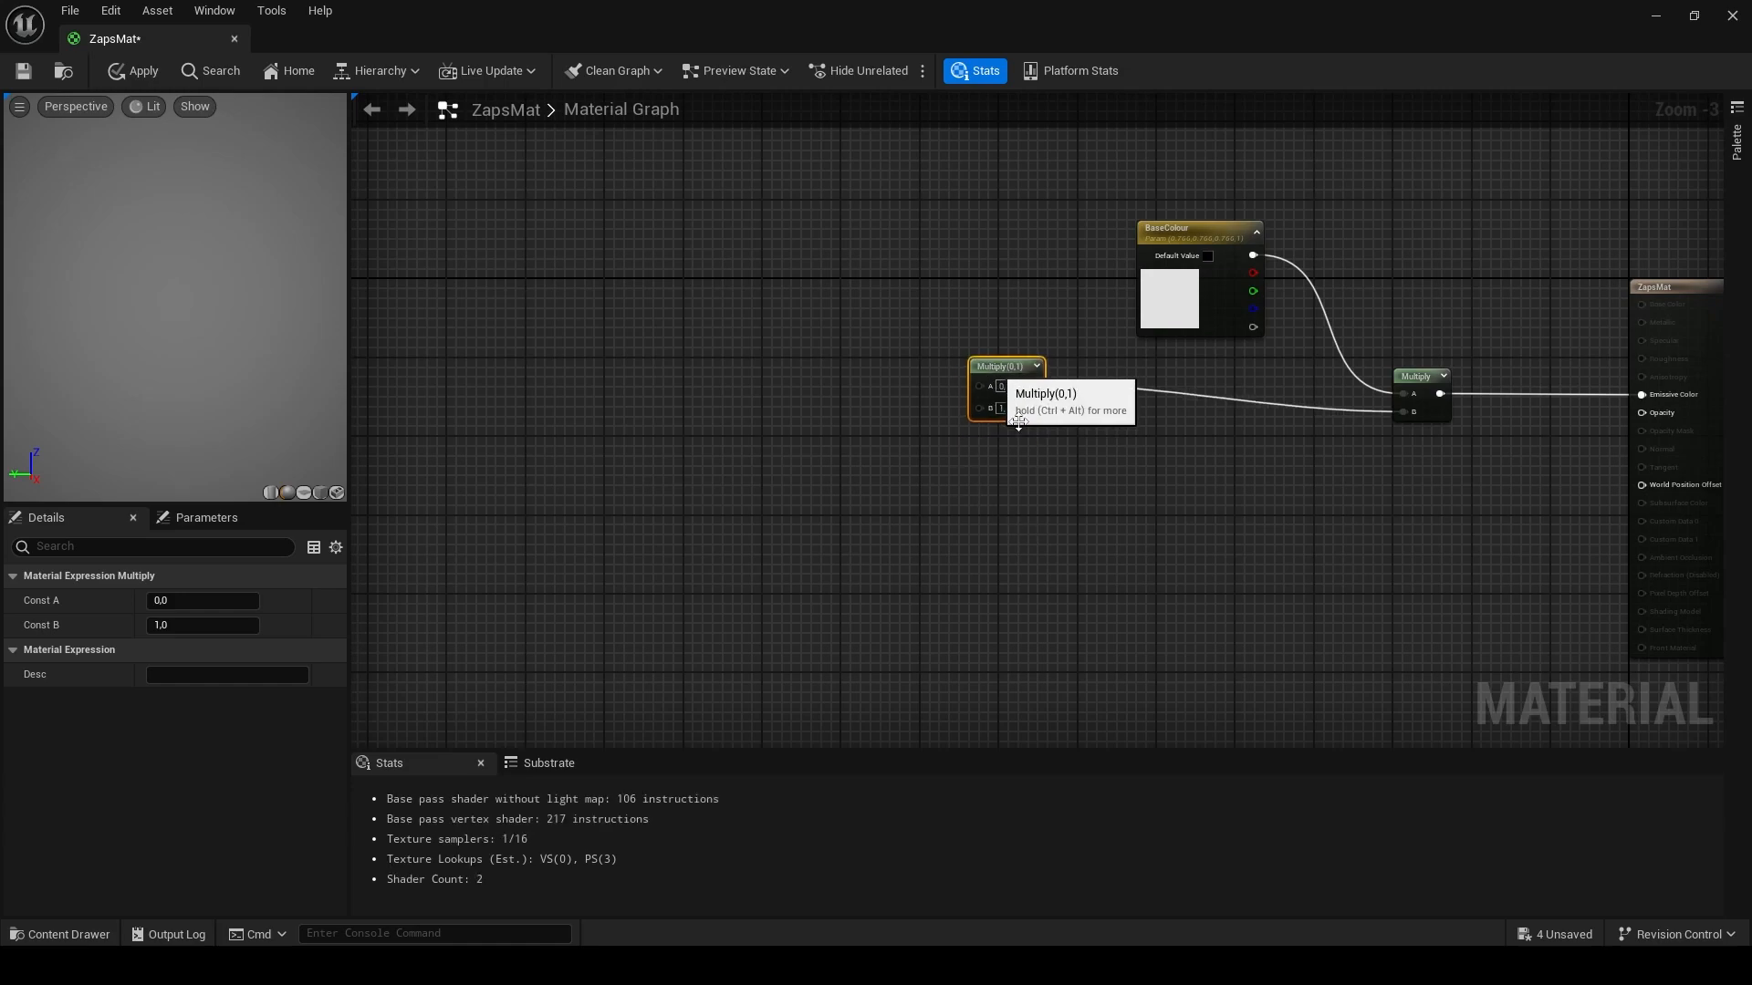
{"action": "right_click_drag", "start_coordinate": [1004, 401], "coordinate": [1139, 394]}
- Add a Particle Color node, wiring its RGB into the new Multiply's A and its alpha into B
{"action": "right_click", "coordinate": [726, 343]}
{"action": "type", "text": "p"}
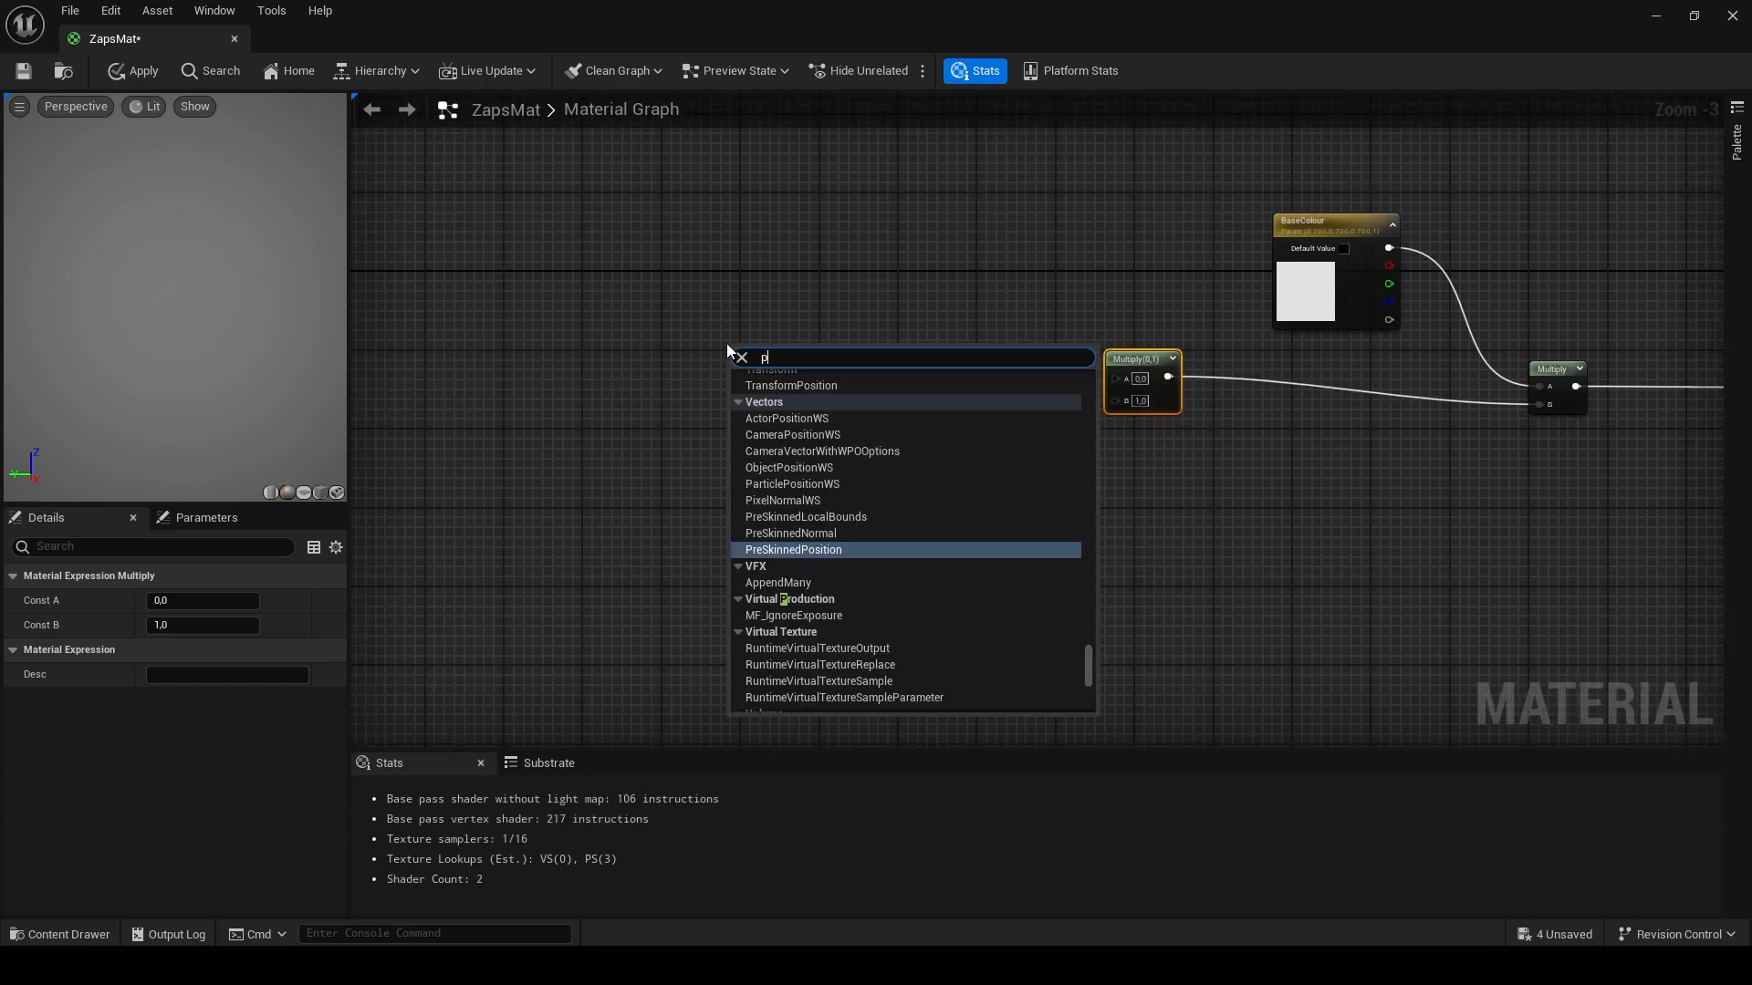
{"action": "type", "text": "article"}
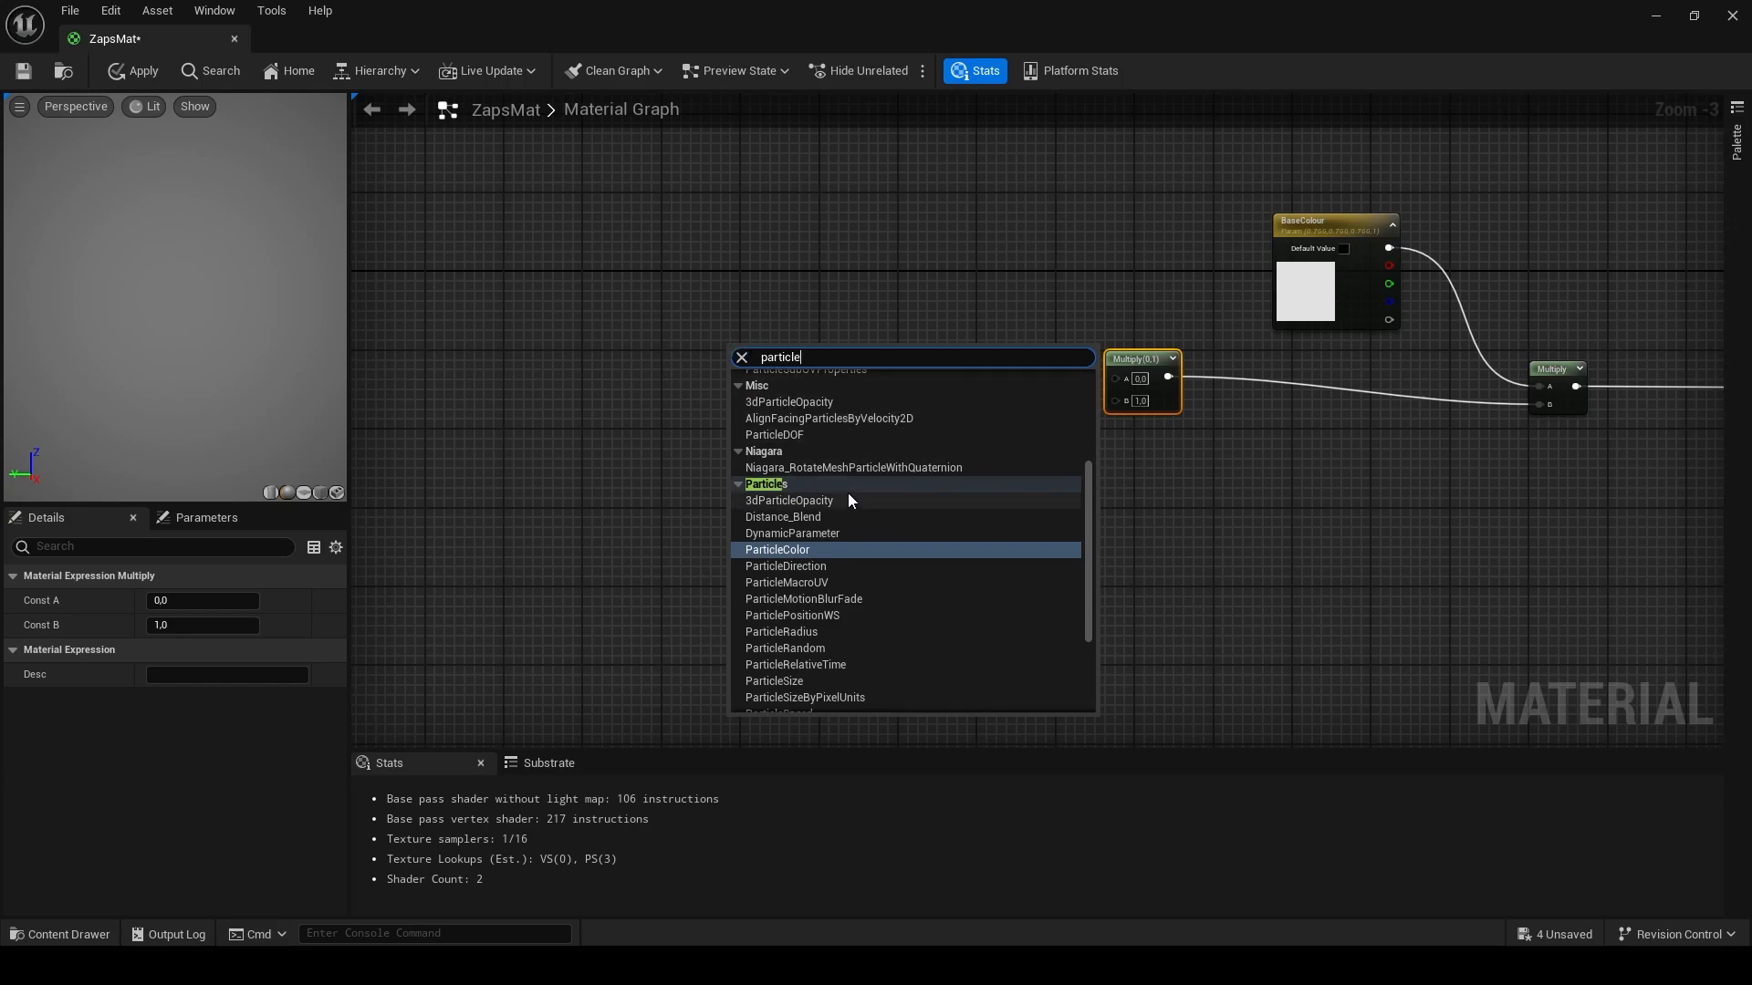
{"action": "left_click", "coordinate": [792, 545]}
{"action": "left_click_drag", "start_coordinate": [781, 361], "coordinate": [1120, 384]}
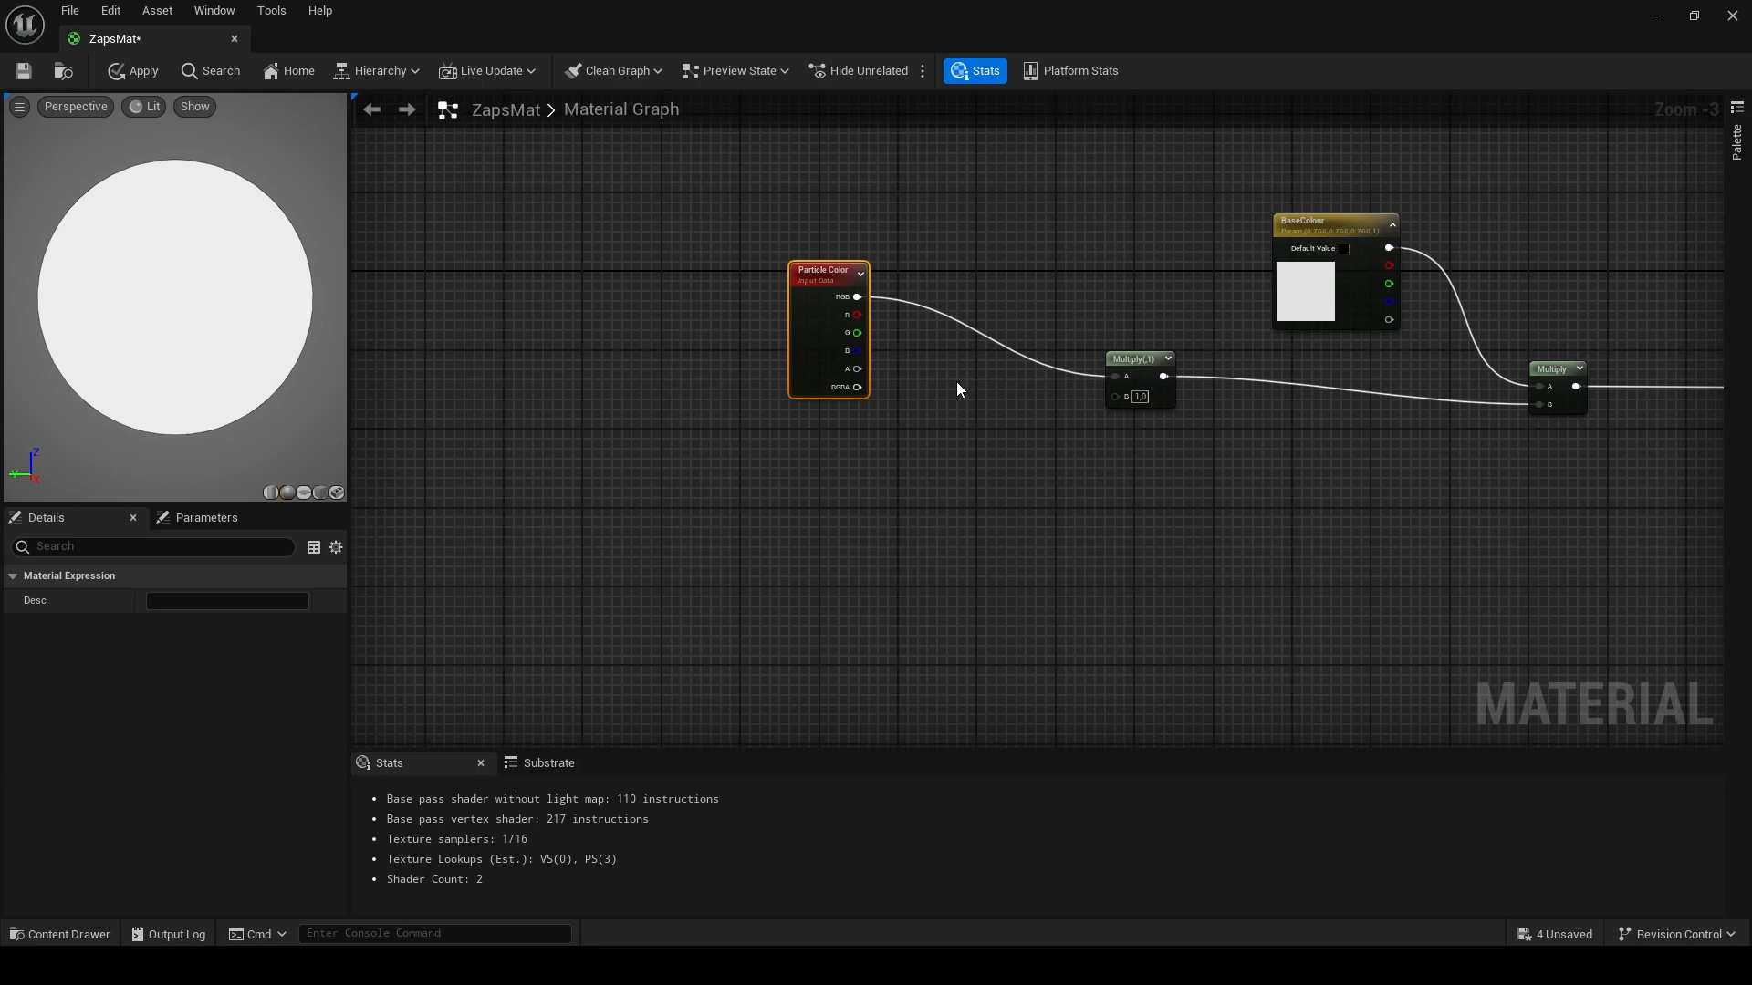
{"action": "left_click_drag", "start_coordinate": [856, 369], "coordinate": [1115, 398]}
- Add a Power node and connect its output to the material's Opacity input
{"action": "right_click_drag", "start_coordinate": [1037, 566], "coordinate": [1181, 441]}
{"action": "mouse_move", "coordinate": [1008, 500]}
{"action": "right_mouse_down"}
{"action": "mouse_move", "coordinate": [918, 489]}
{"action": "mouse_move", "coordinate": [1036, 483]}
{"action": "right_mouse_up"}
{"action": "right_click", "coordinate": [1049, 458]}
{"action": "type", "text": "po"}
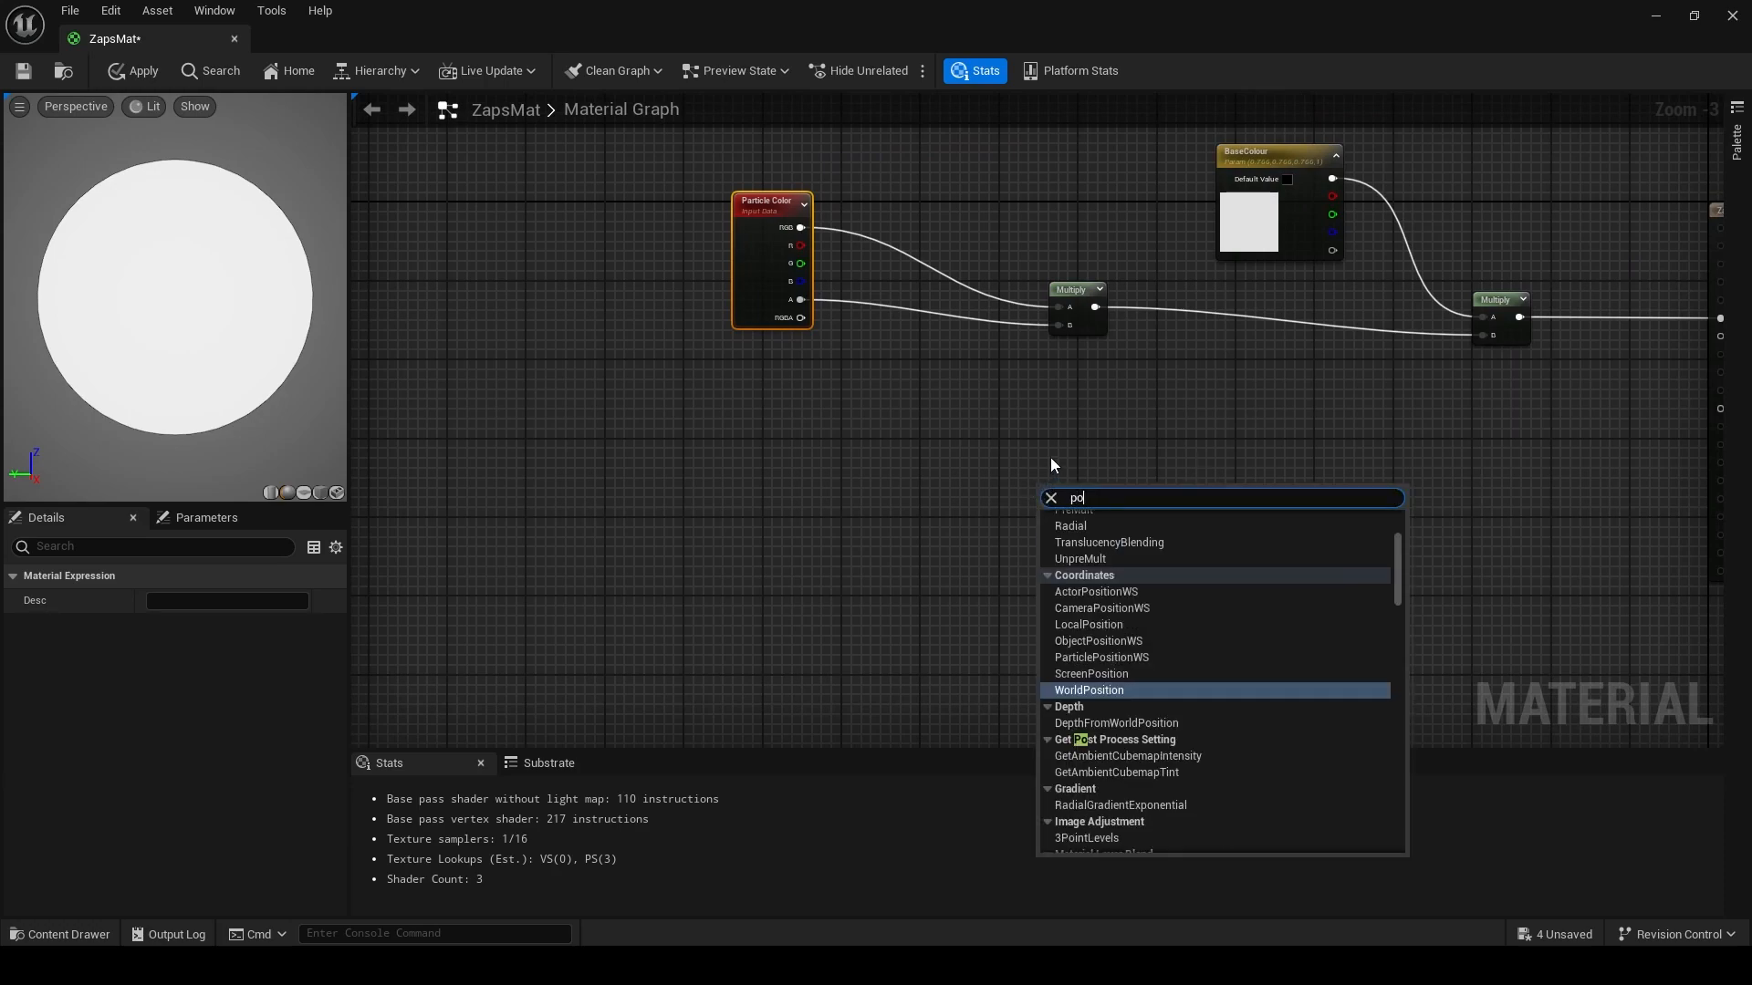
{"action": "type", "text": "wer"}
{"action": "left_click", "coordinate": [1123, 528]}
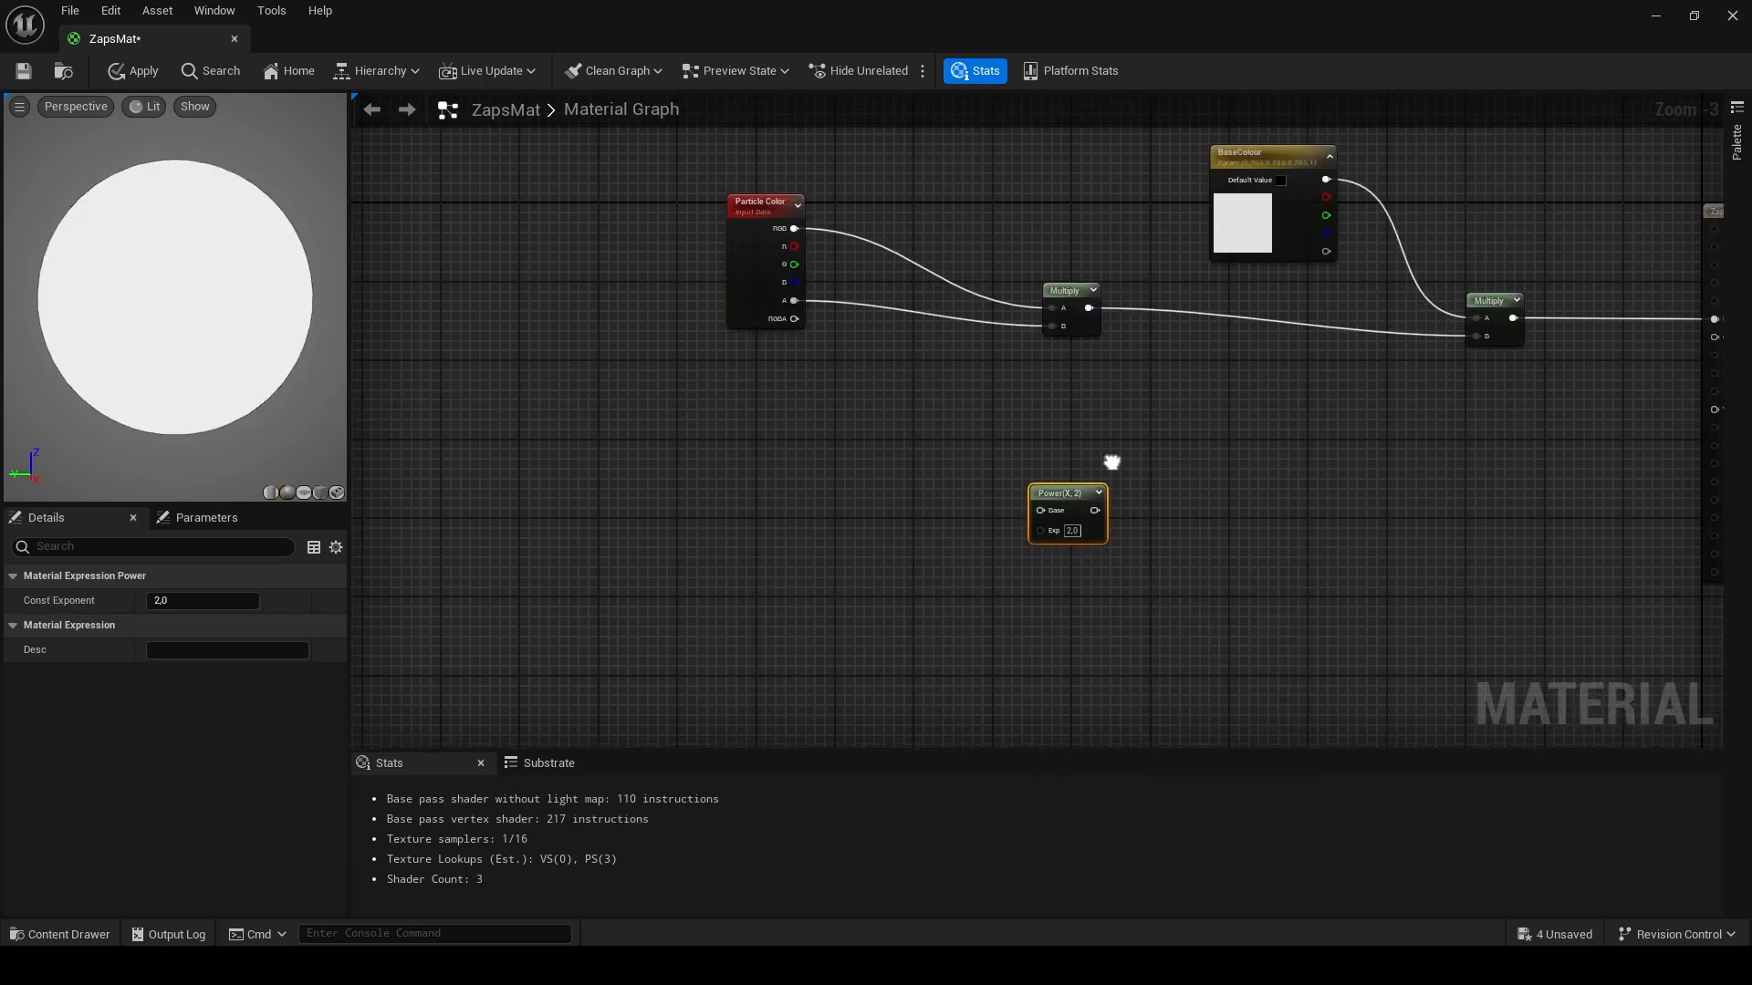
{"action": "right_click_drag", "start_coordinate": [1118, 460], "coordinate": [1031, 497]}
{"action": "left_click_drag", "start_coordinate": [1011, 523], "coordinate": [1634, 368]}
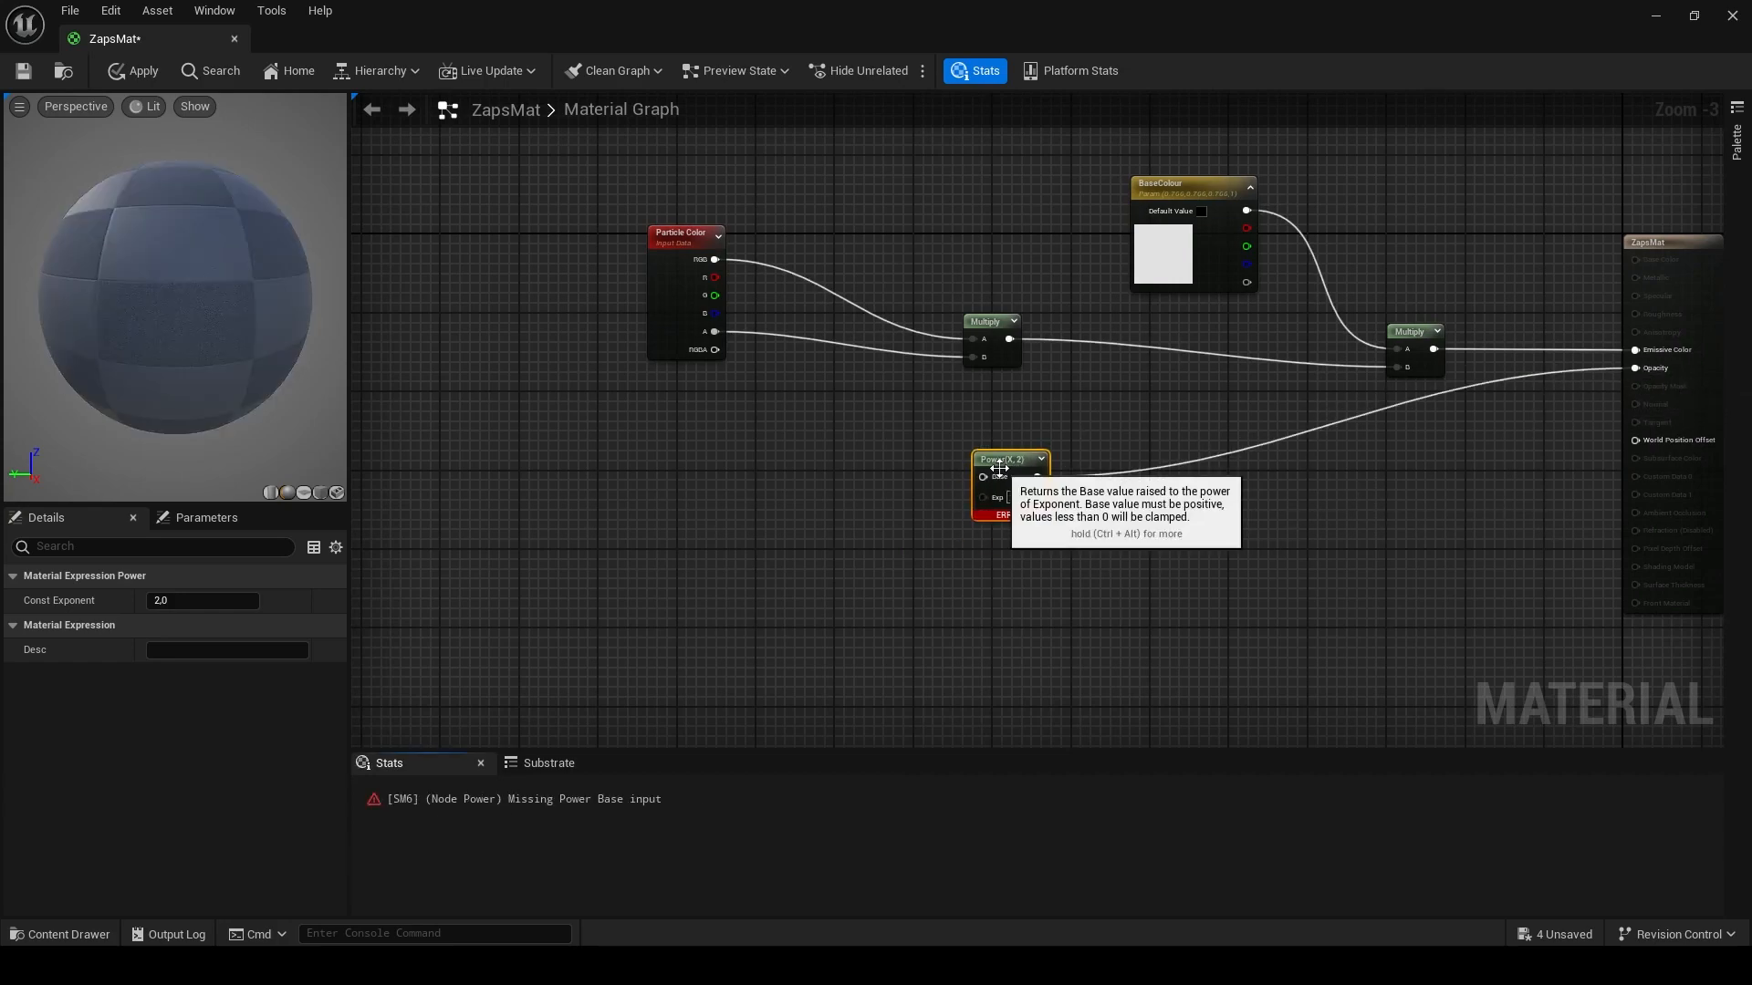
{"action": "right_click_drag", "start_coordinate": [821, 479], "coordinate": [1027, 481]}
{"action": "right_click", "coordinate": [921, 447]}
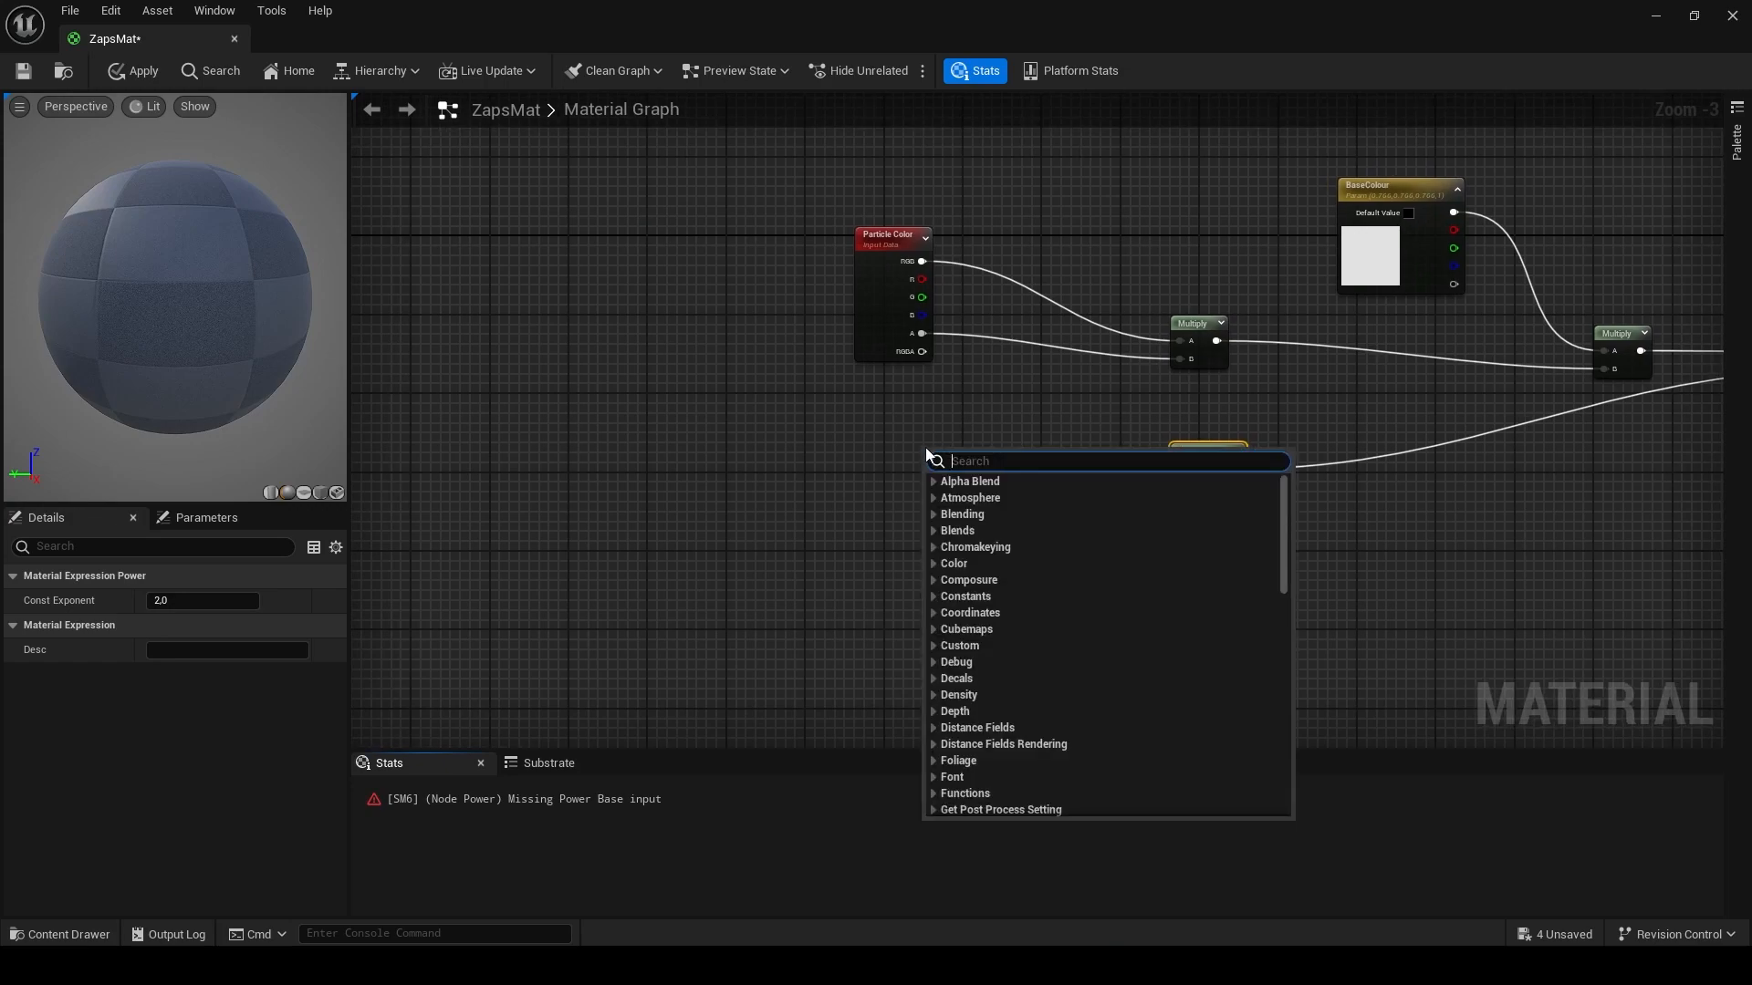
{"action": "type", "text": "tex"}
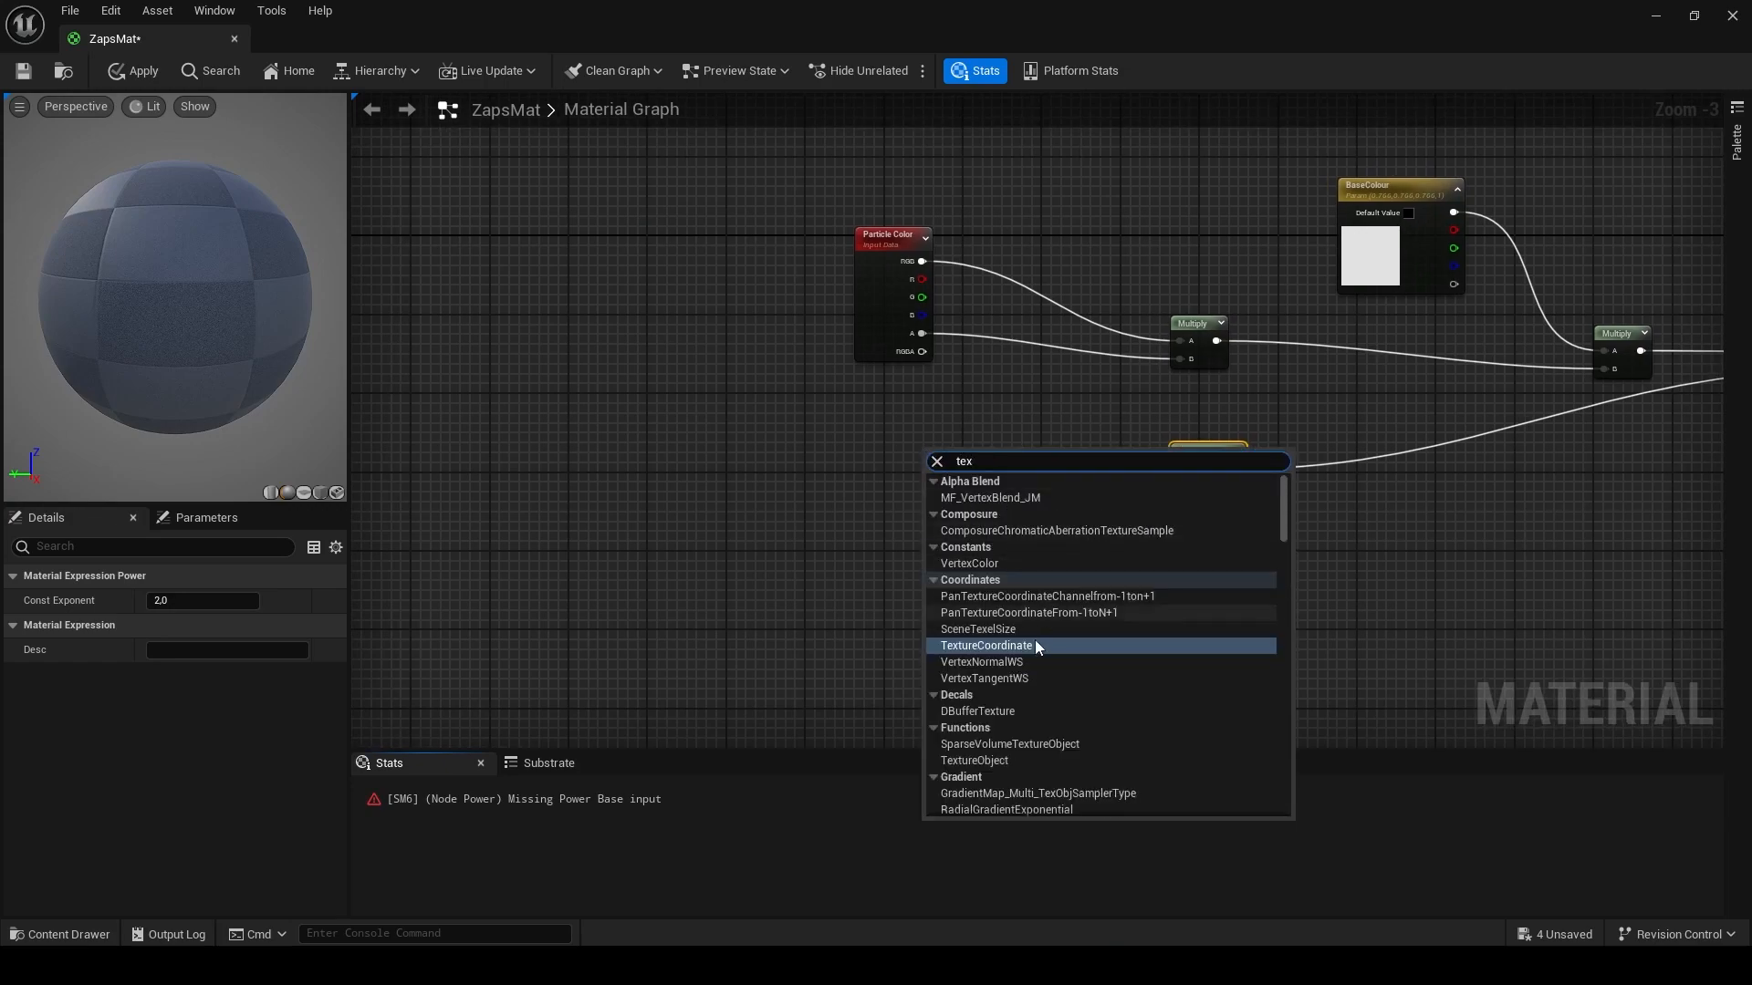
{"action": "scroll", "coordinate": [1024, 620], "scroll_direction": "down", "scroll_amount": 3}
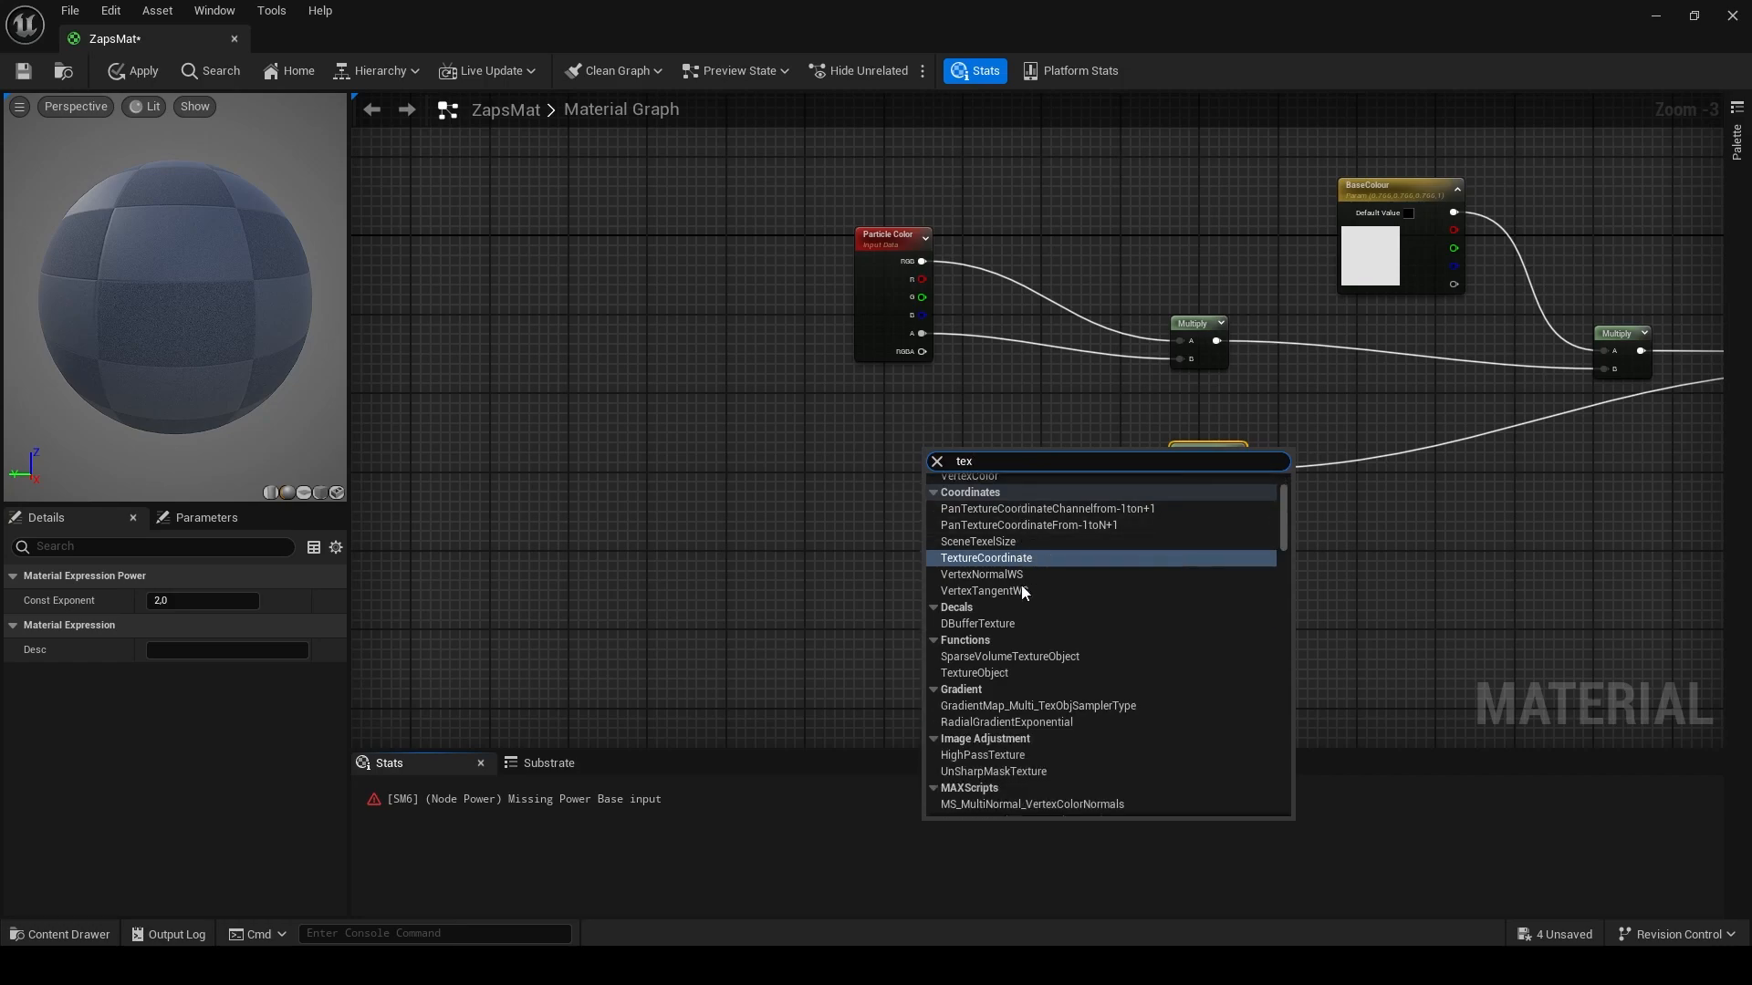
{"action": "left_click", "coordinate": [1005, 644]}
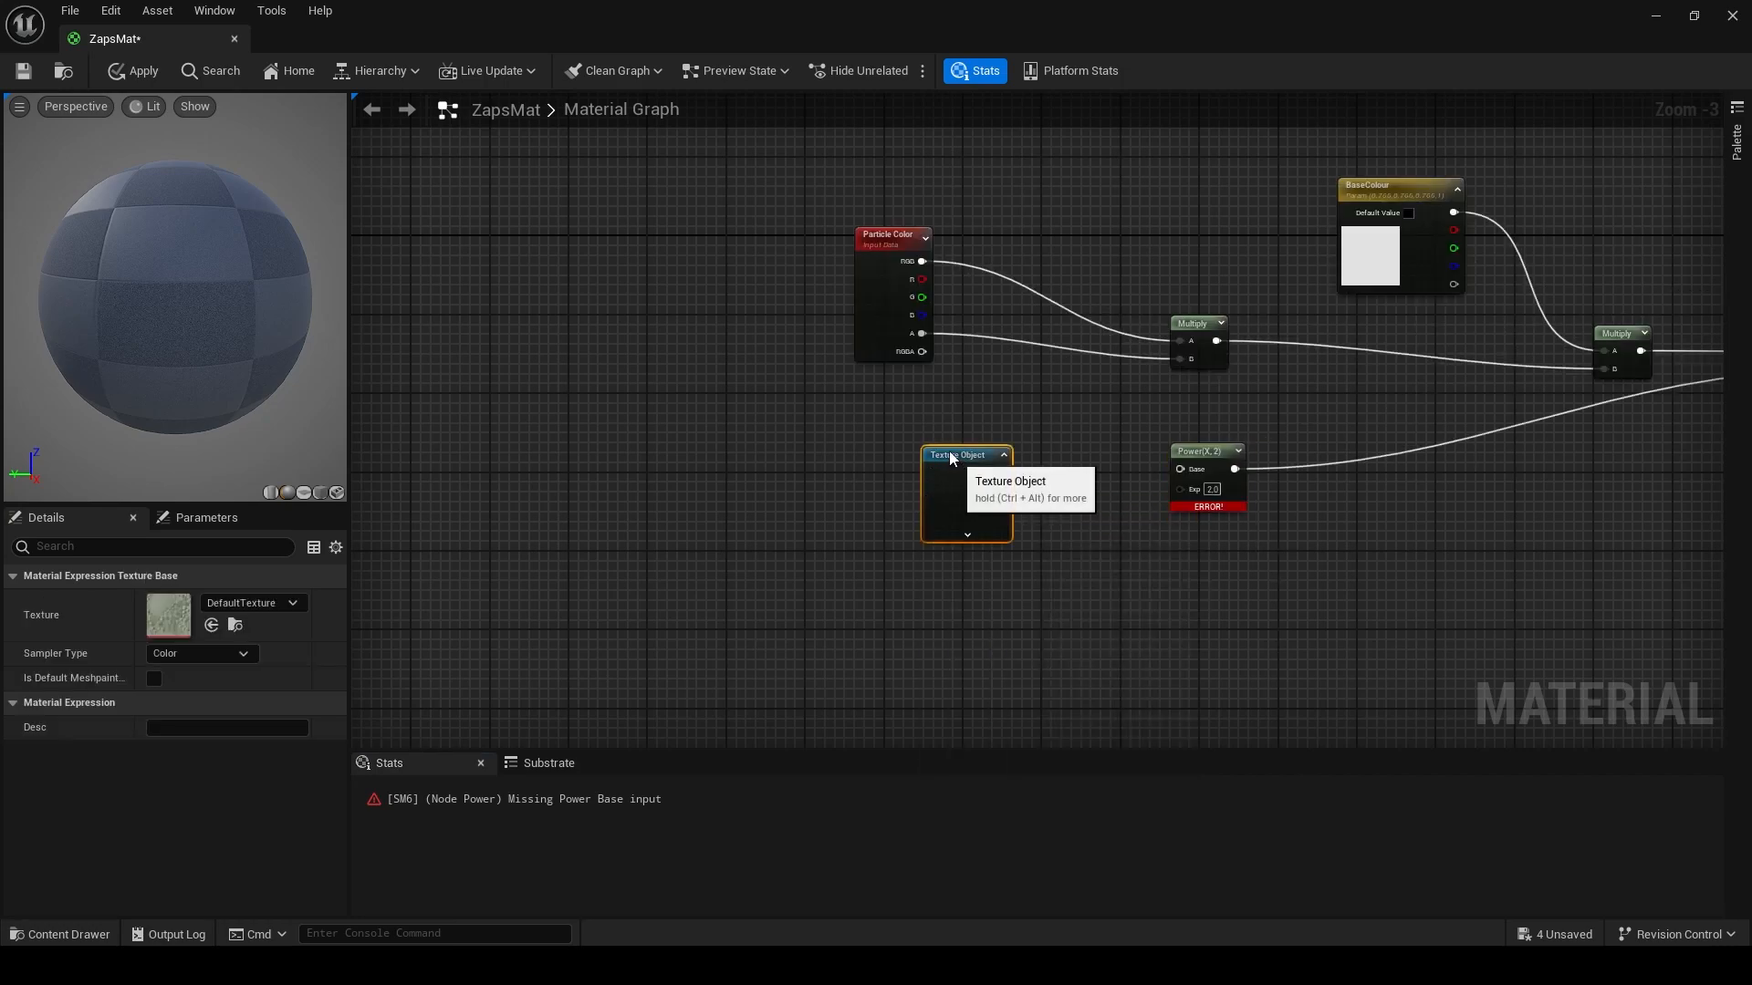
{"action": "left_click", "coordinate": [290, 606]}
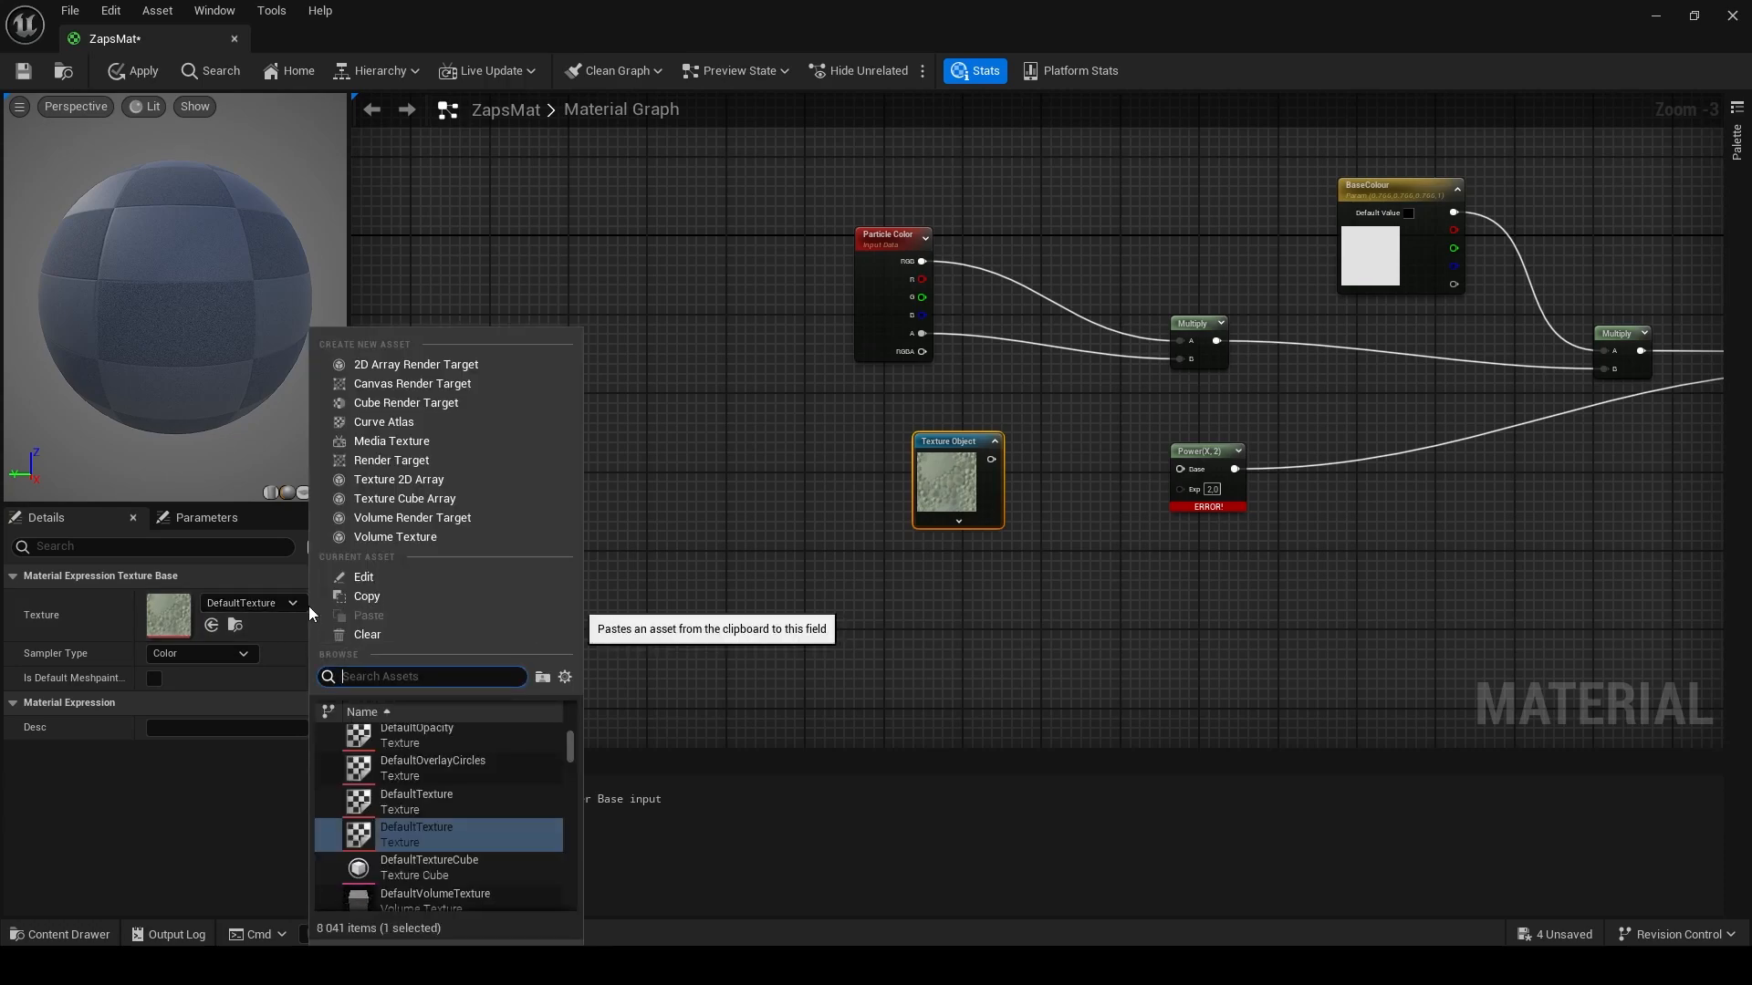
{"action": "type", "text": "zaps"}
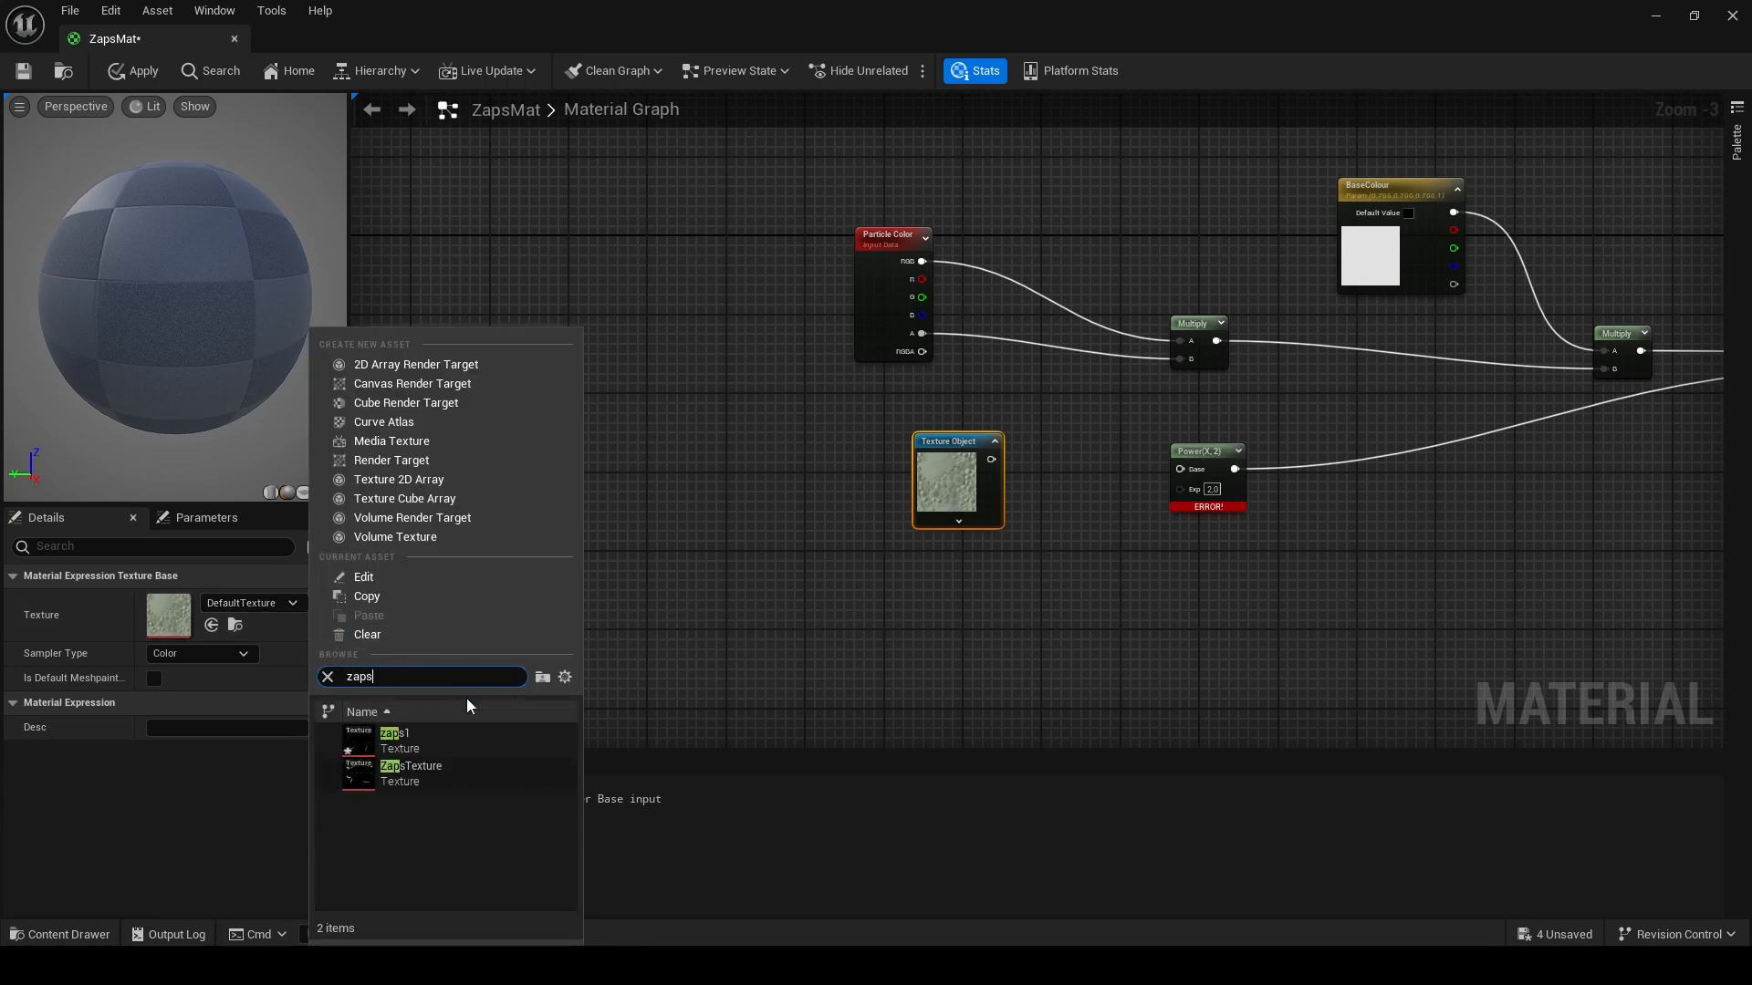
{"action": "left_click", "coordinate": [440, 764]}
{"action": "left_click_drag", "start_coordinate": [993, 468], "coordinate": [1184, 472]}
{"action": "left_click_drag", "start_coordinate": [942, 459], "coordinate": [1182, 469]}
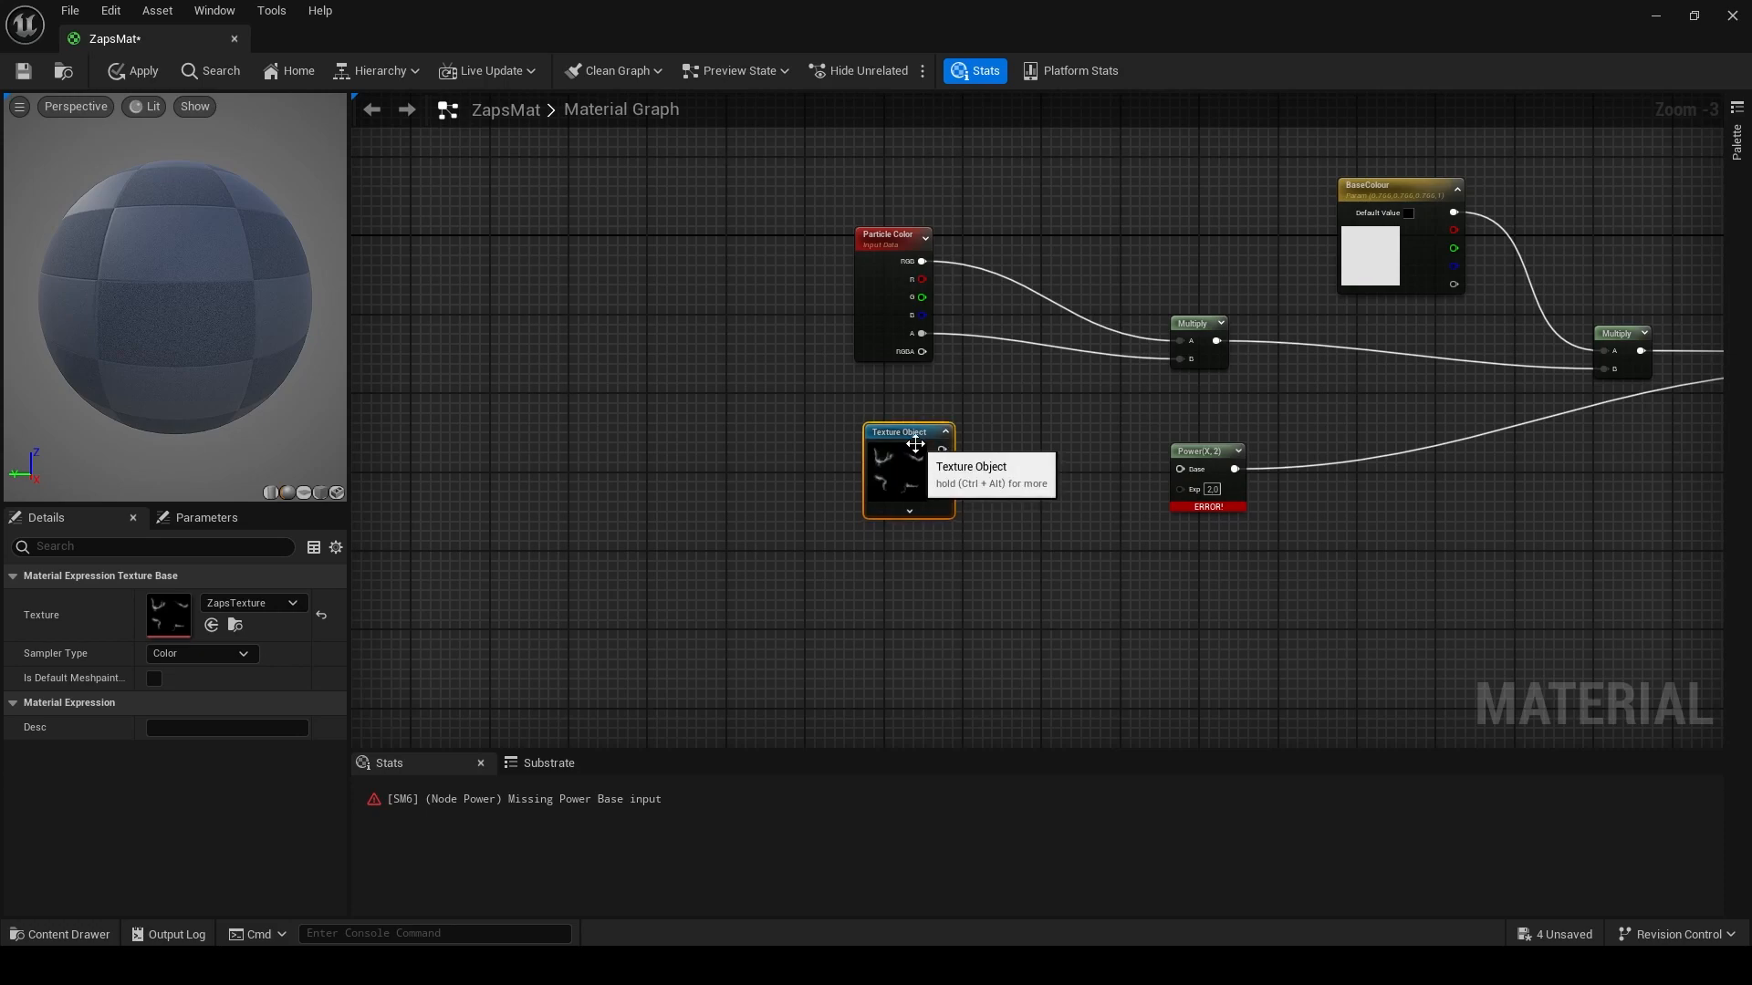
{"action": "key", "text": "Delete"}
- Add a Texture Sample using ZapsTexture and connect its red channel to the Power node's Base
{"action": "scroll", "coordinate": [730, 520], "scroll_direction": "down", "scroll_amount": 1}
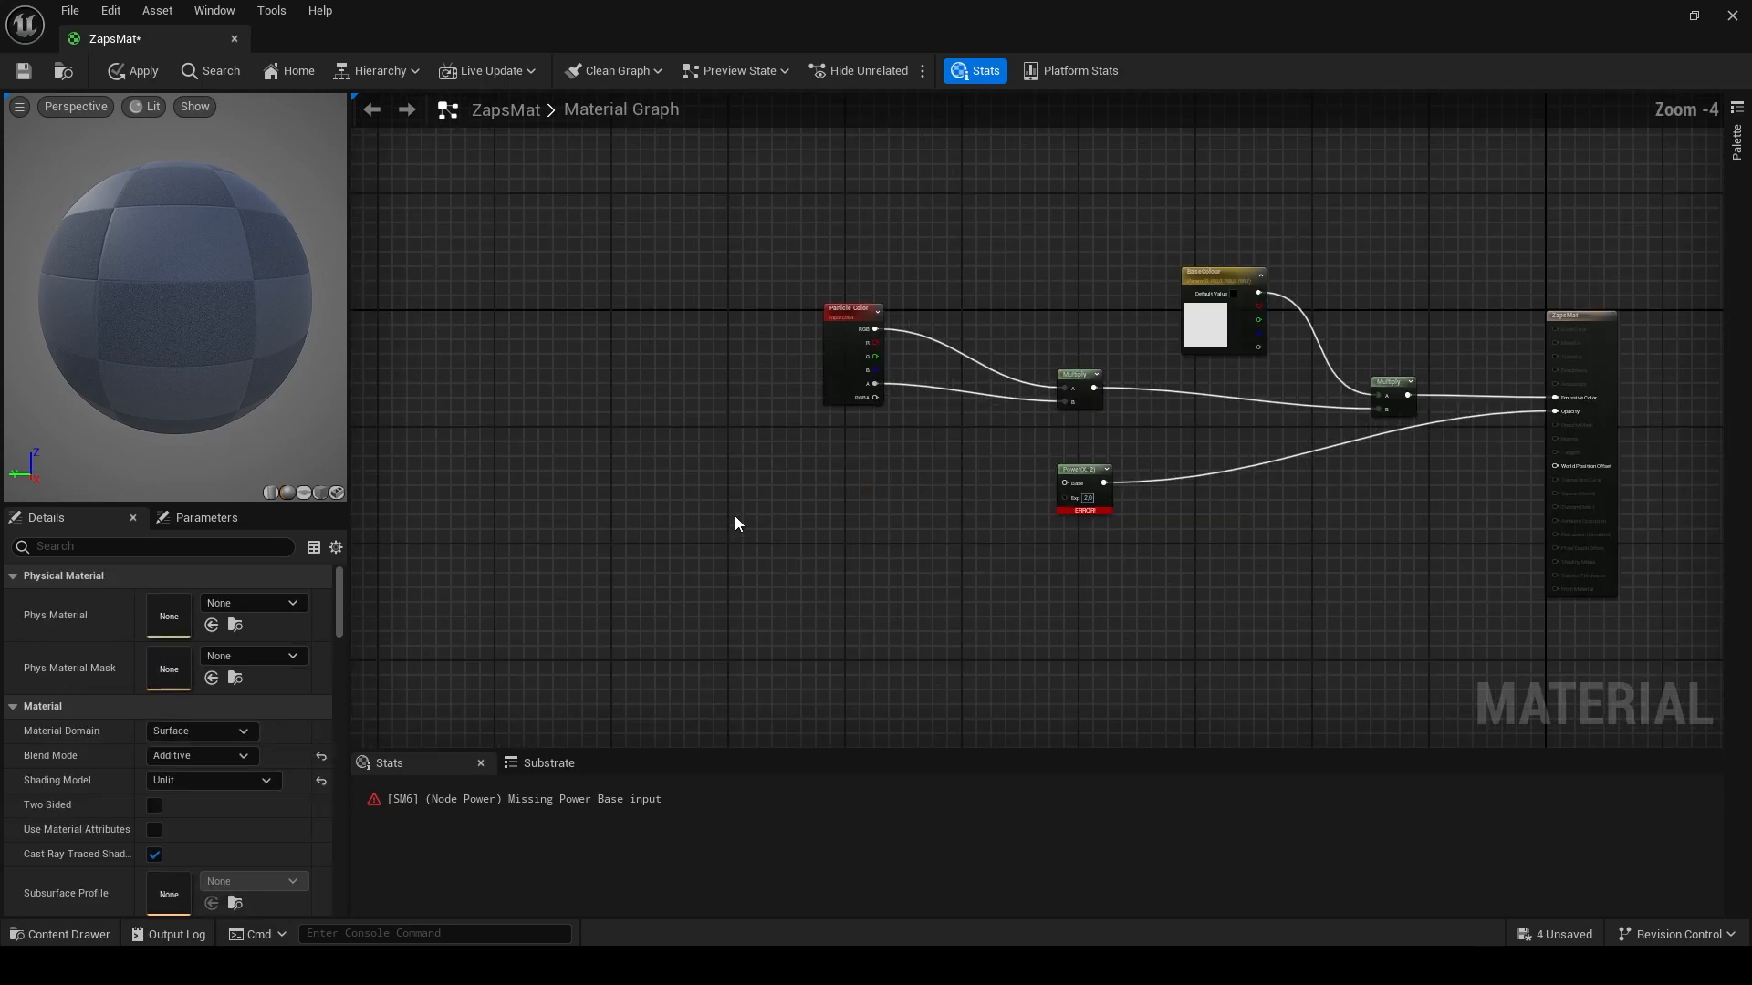
{"action": "right_click", "coordinate": [735, 517]}
{"action": "type", "text": "texture"}
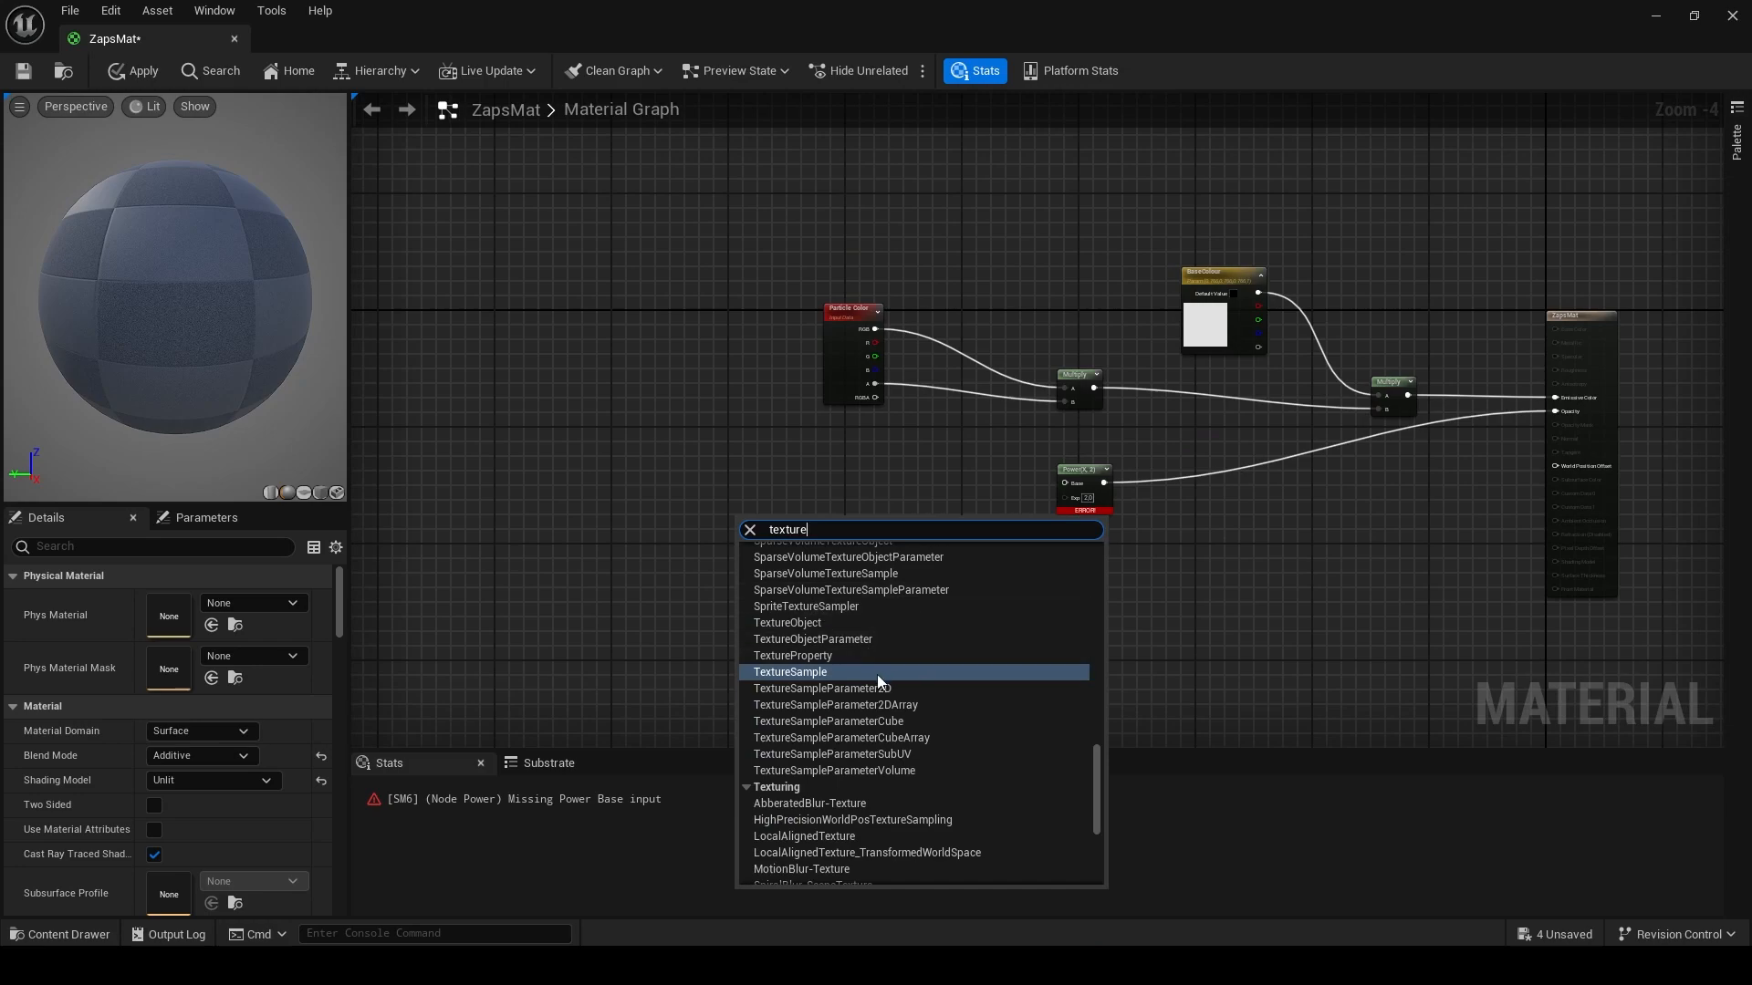
{"action": "left_click", "coordinate": [839, 672]}
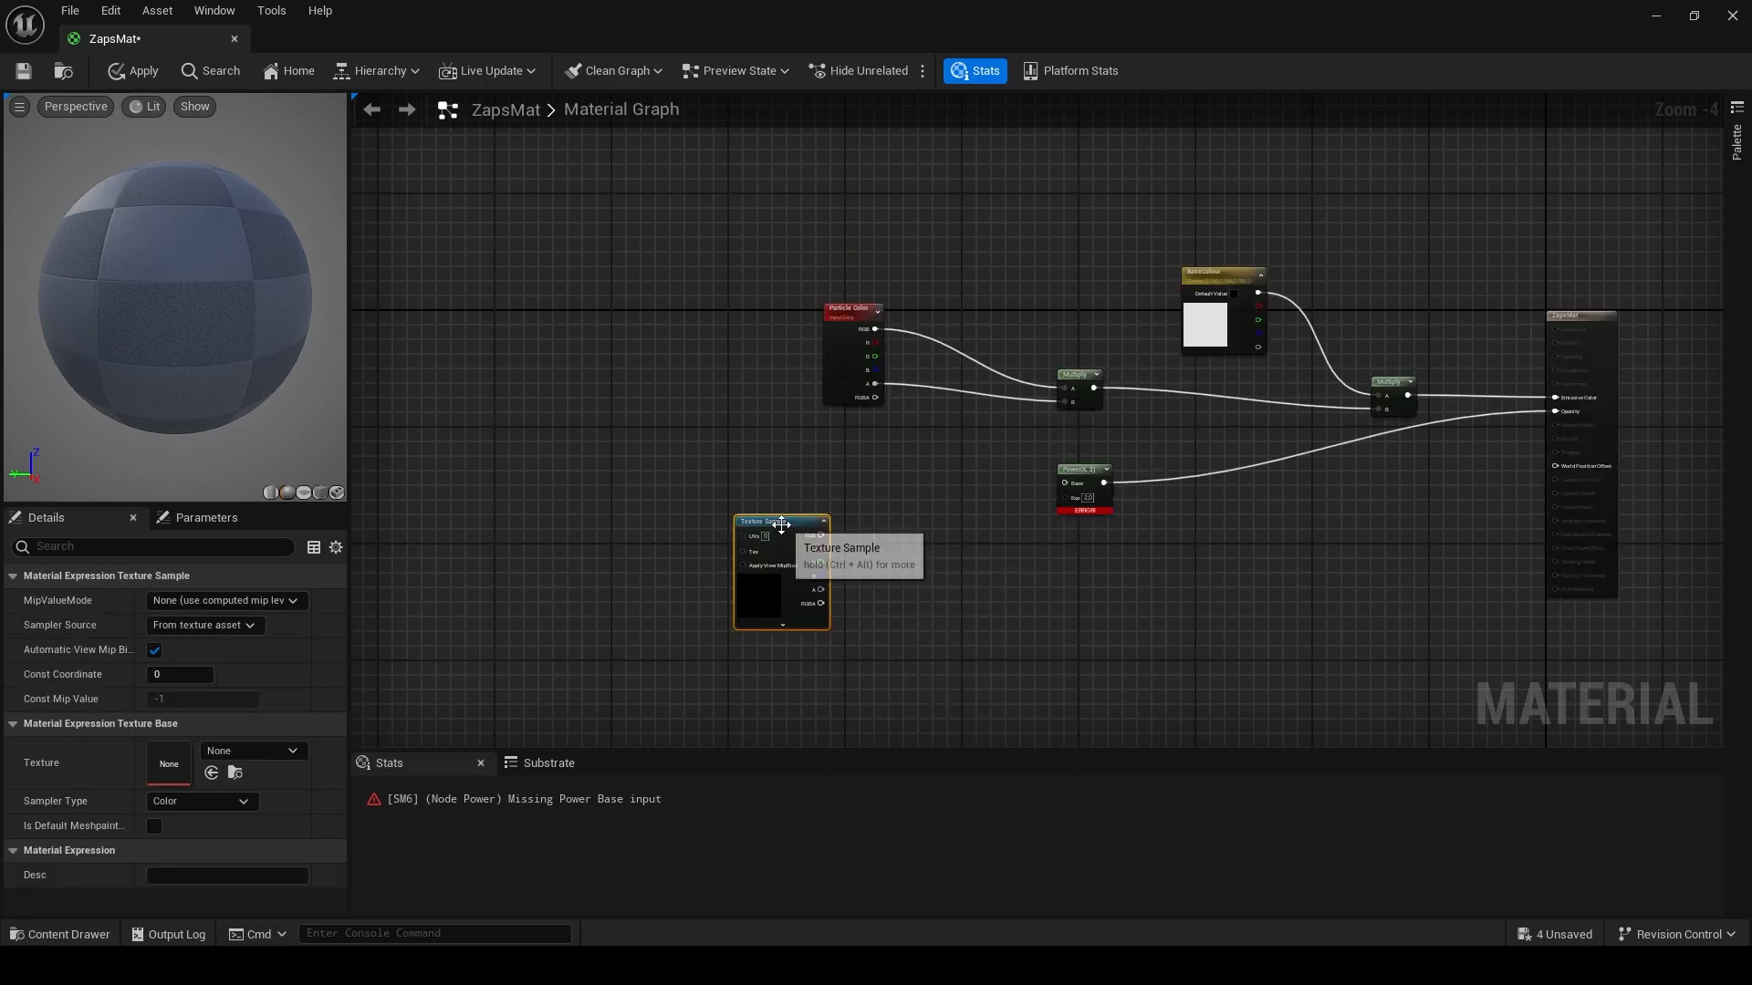
{"action": "left_click", "coordinate": [255, 754]}
{"action": "type", "text": "zaps"}
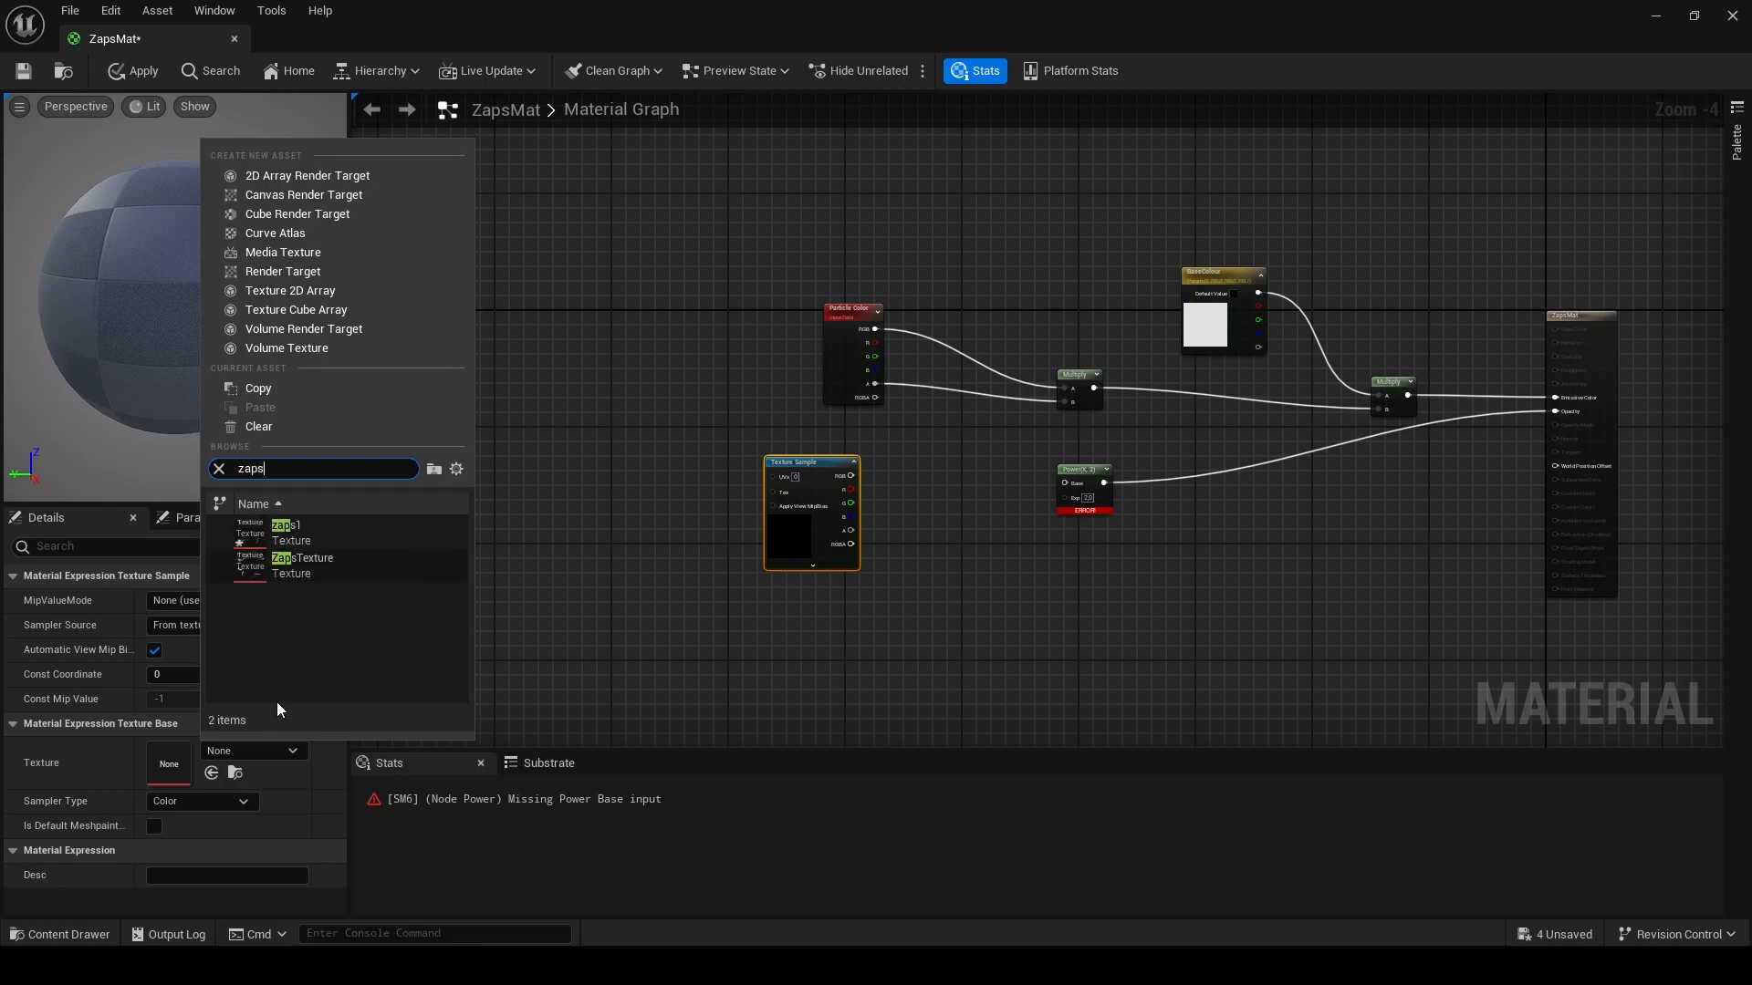
{"action": "left_click", "coordinate": [289, 566]}
{"action": "left_click_drag", "start_coordinate": [851, 475], "coordinate": [929, 467]}
{"action": "left_click", "coordinate": [881, 506]}
{"action": "scroll", "coordinate": [894, 520], "scroll_direction": "up", "scroll_amount": 2}
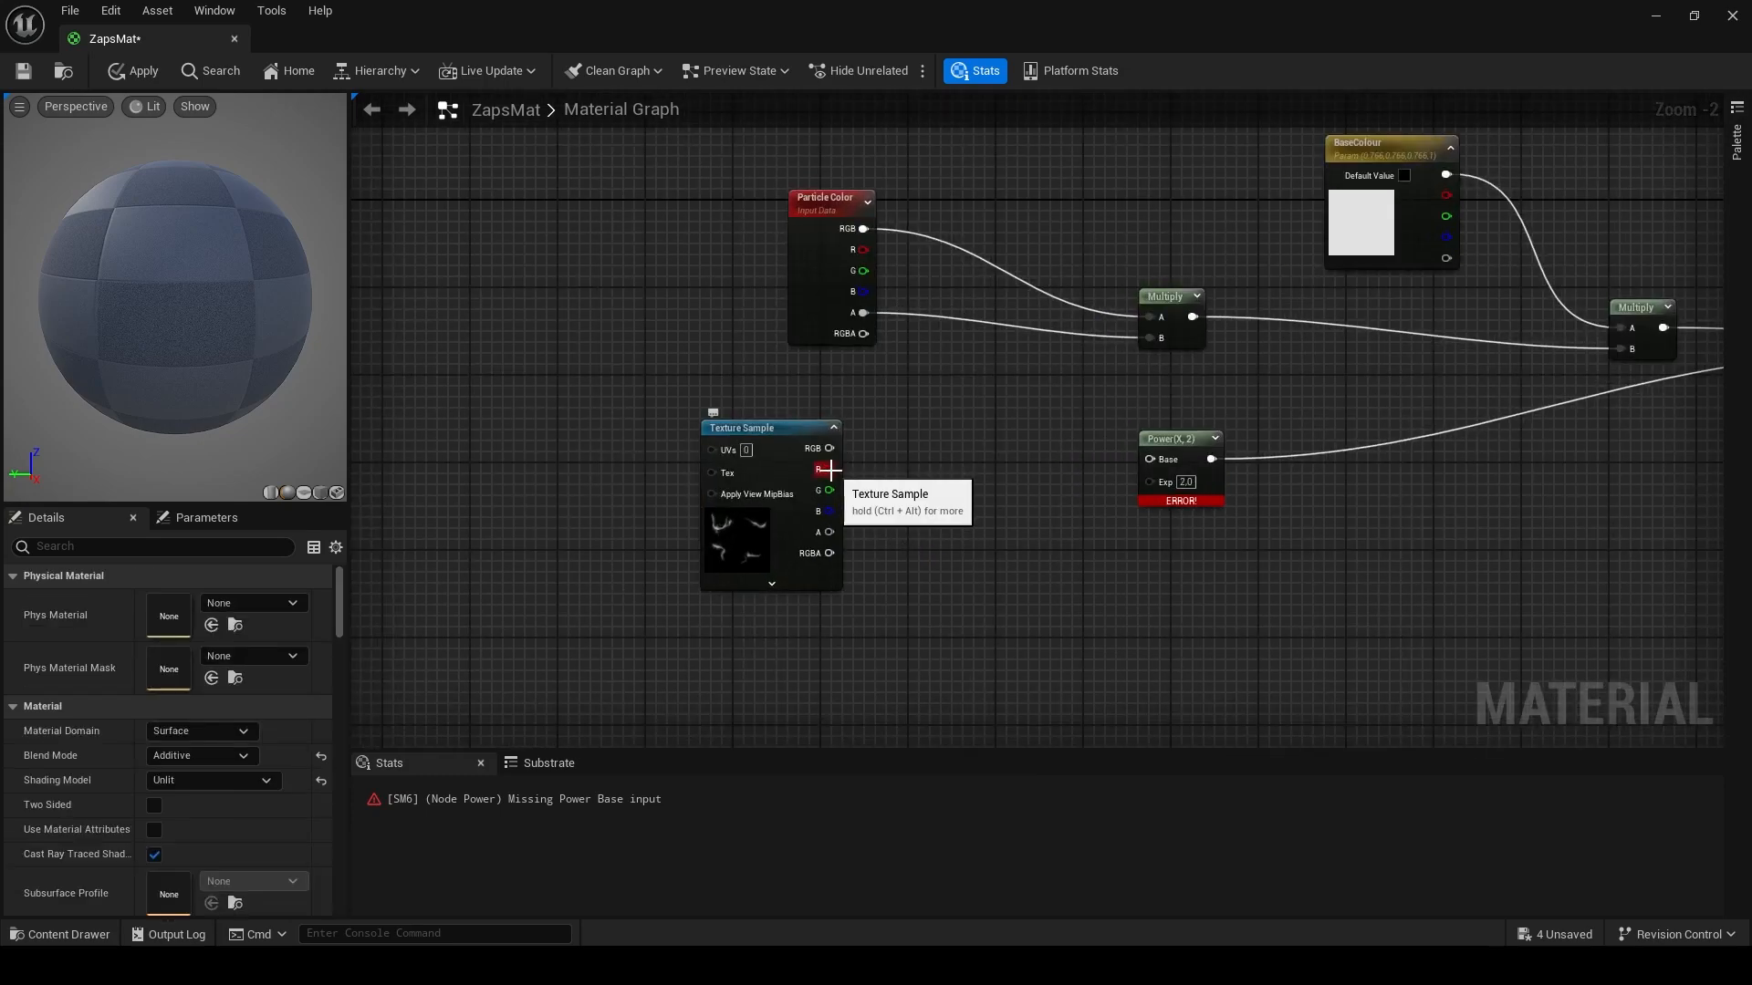
{"action": "left_click_drag", "start_coordinate": [829, 469], "coordinate": [1150, 459]}
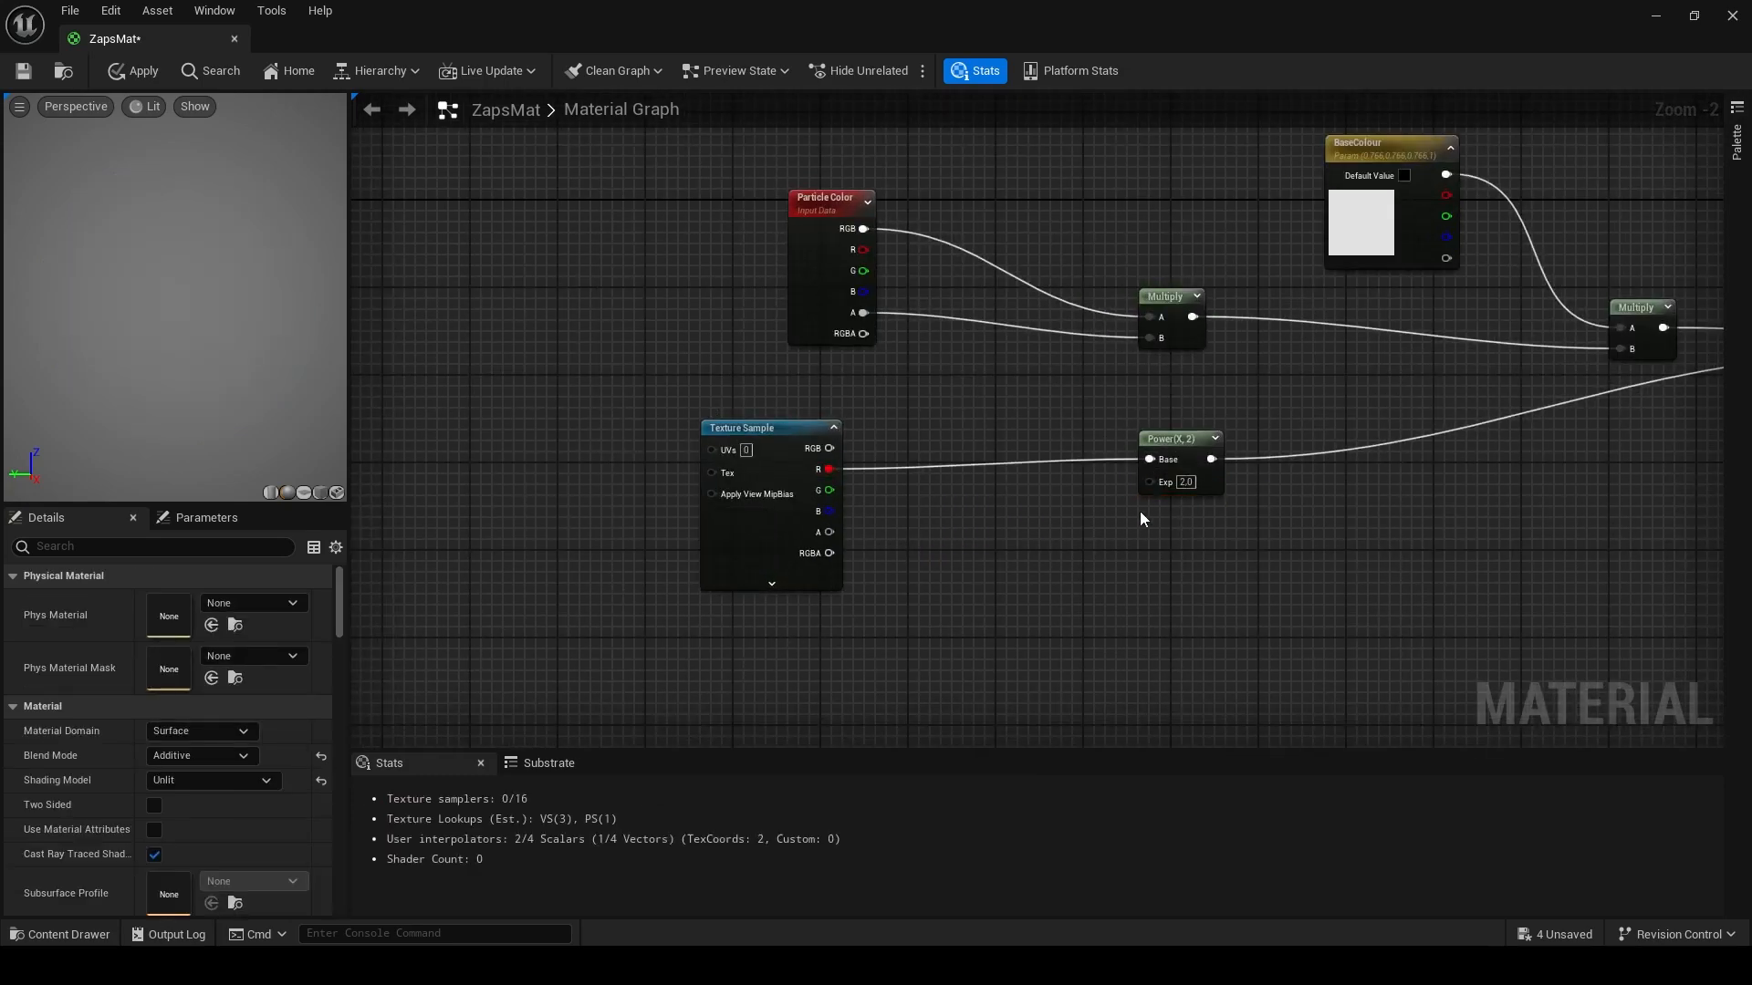
- Add a Dynamic Parameter node and connect its Param1 output to the Power node's Exp input
{"action": "right_click_drag", "start_coordinate": [895, 609], "coordinate": [895, 520]}
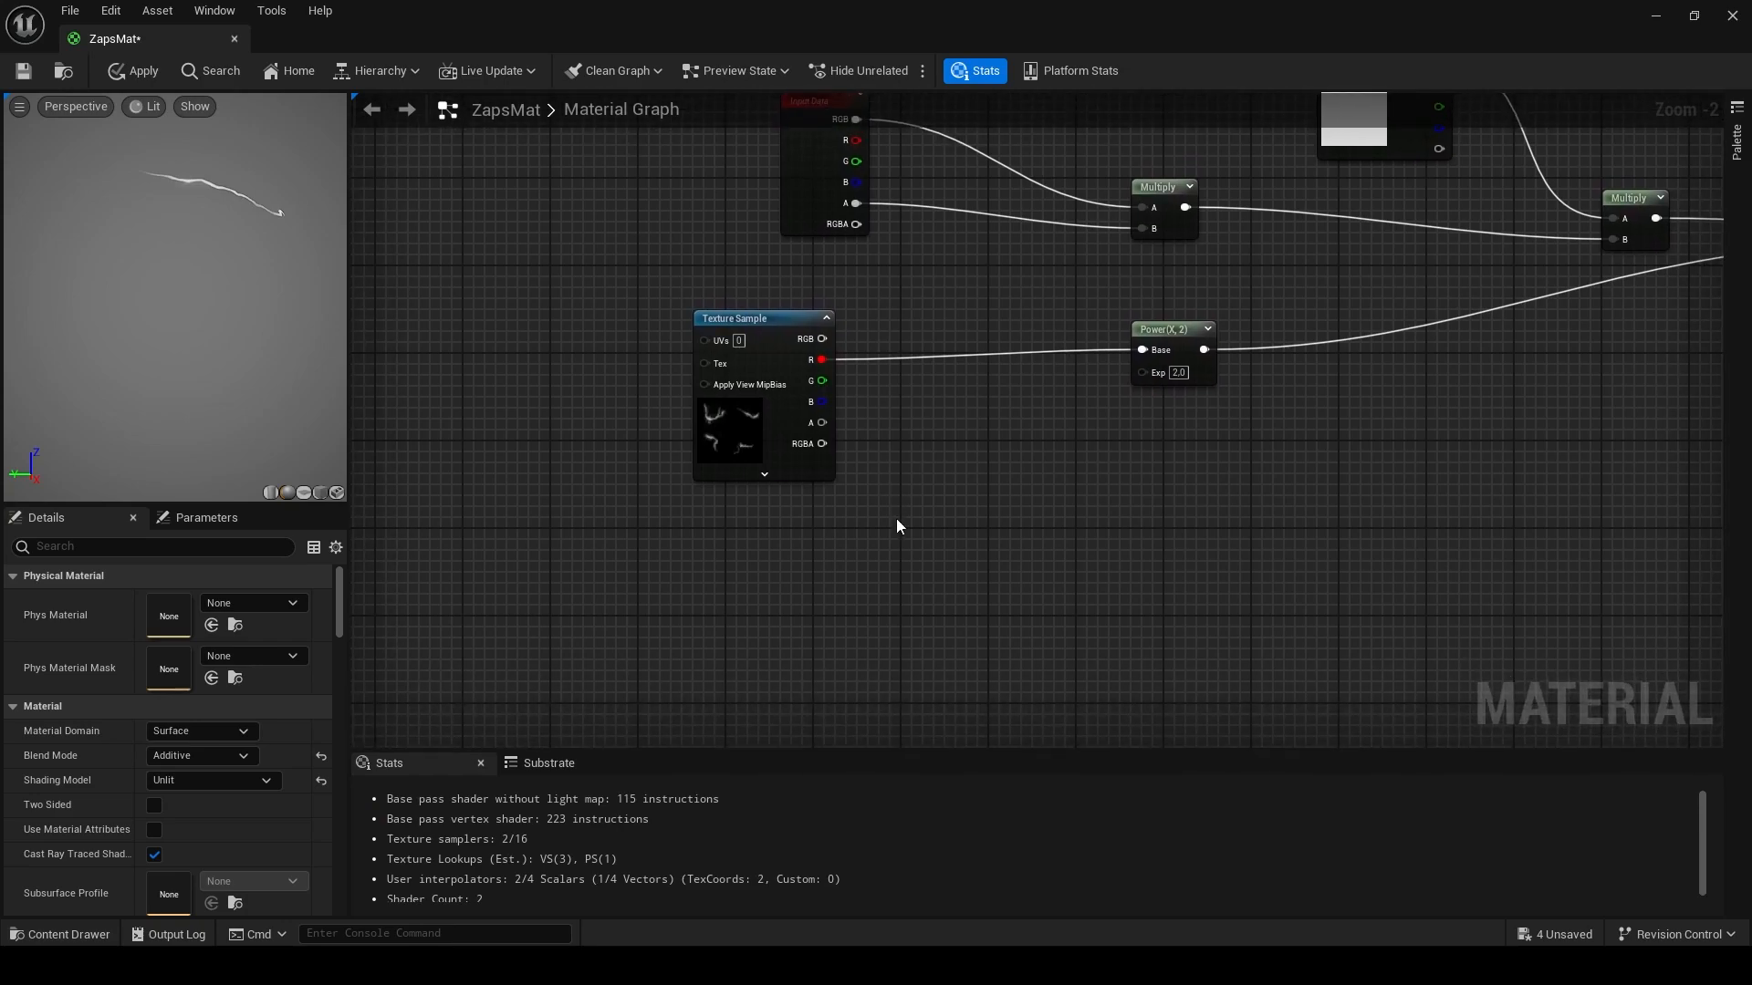
{"action": "right_click", "coordinate": [903, 524]}
{"action": "type", "text": "dynamic"}
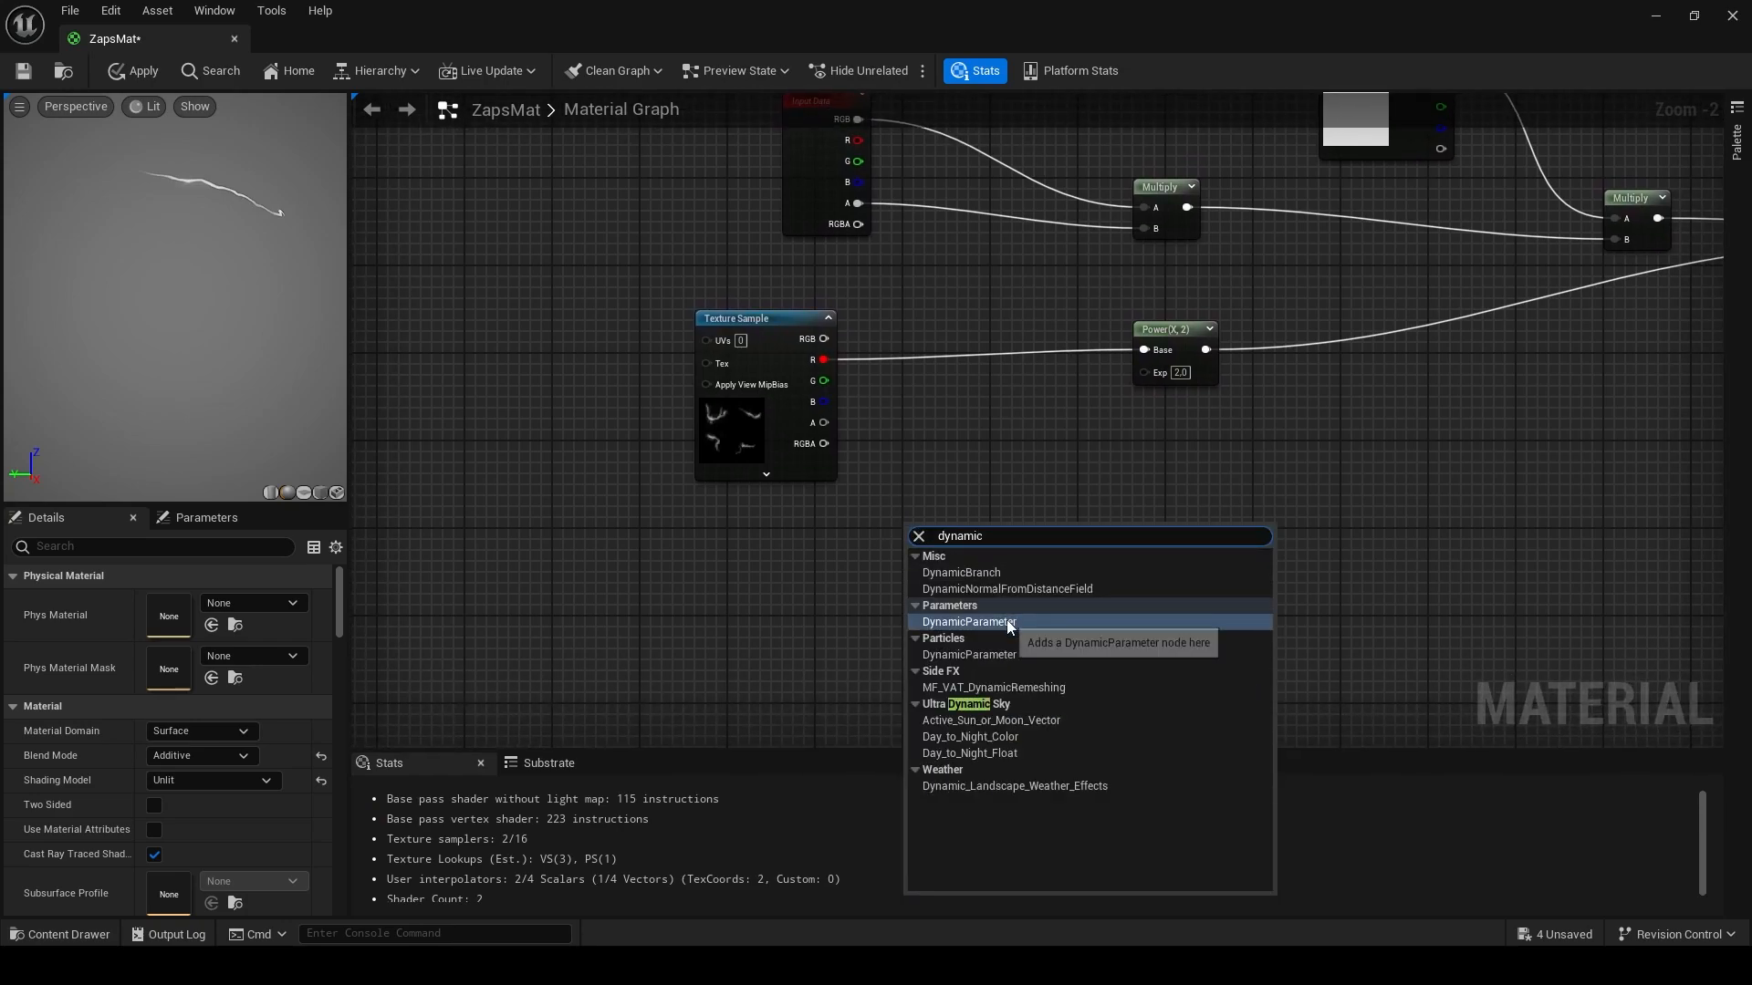
{"action": "left_click", "coordinate": [1005, 620]}
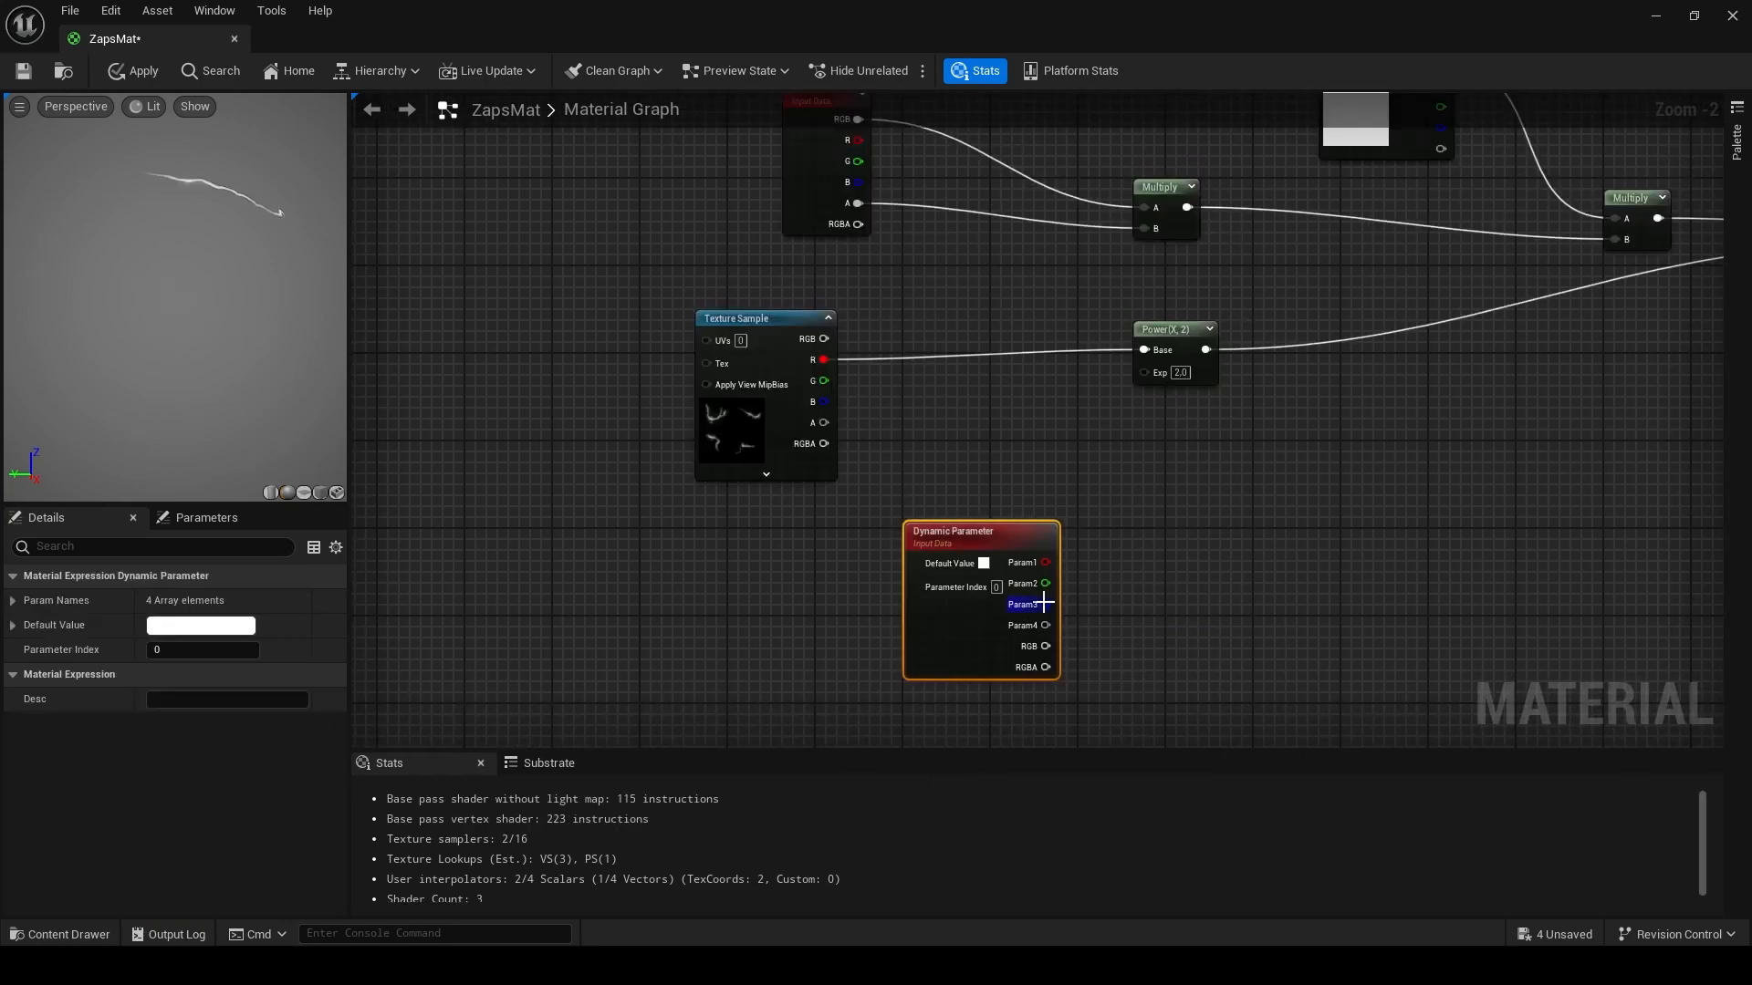
{"action": "left_click_drag", "start_coordinate": [1046, 565], "coordinate": [1142, 374]}
- Save the material
{"action": "left_click_drag", "start_coordinate": [272, 210], "coordinate": [200, 273]}
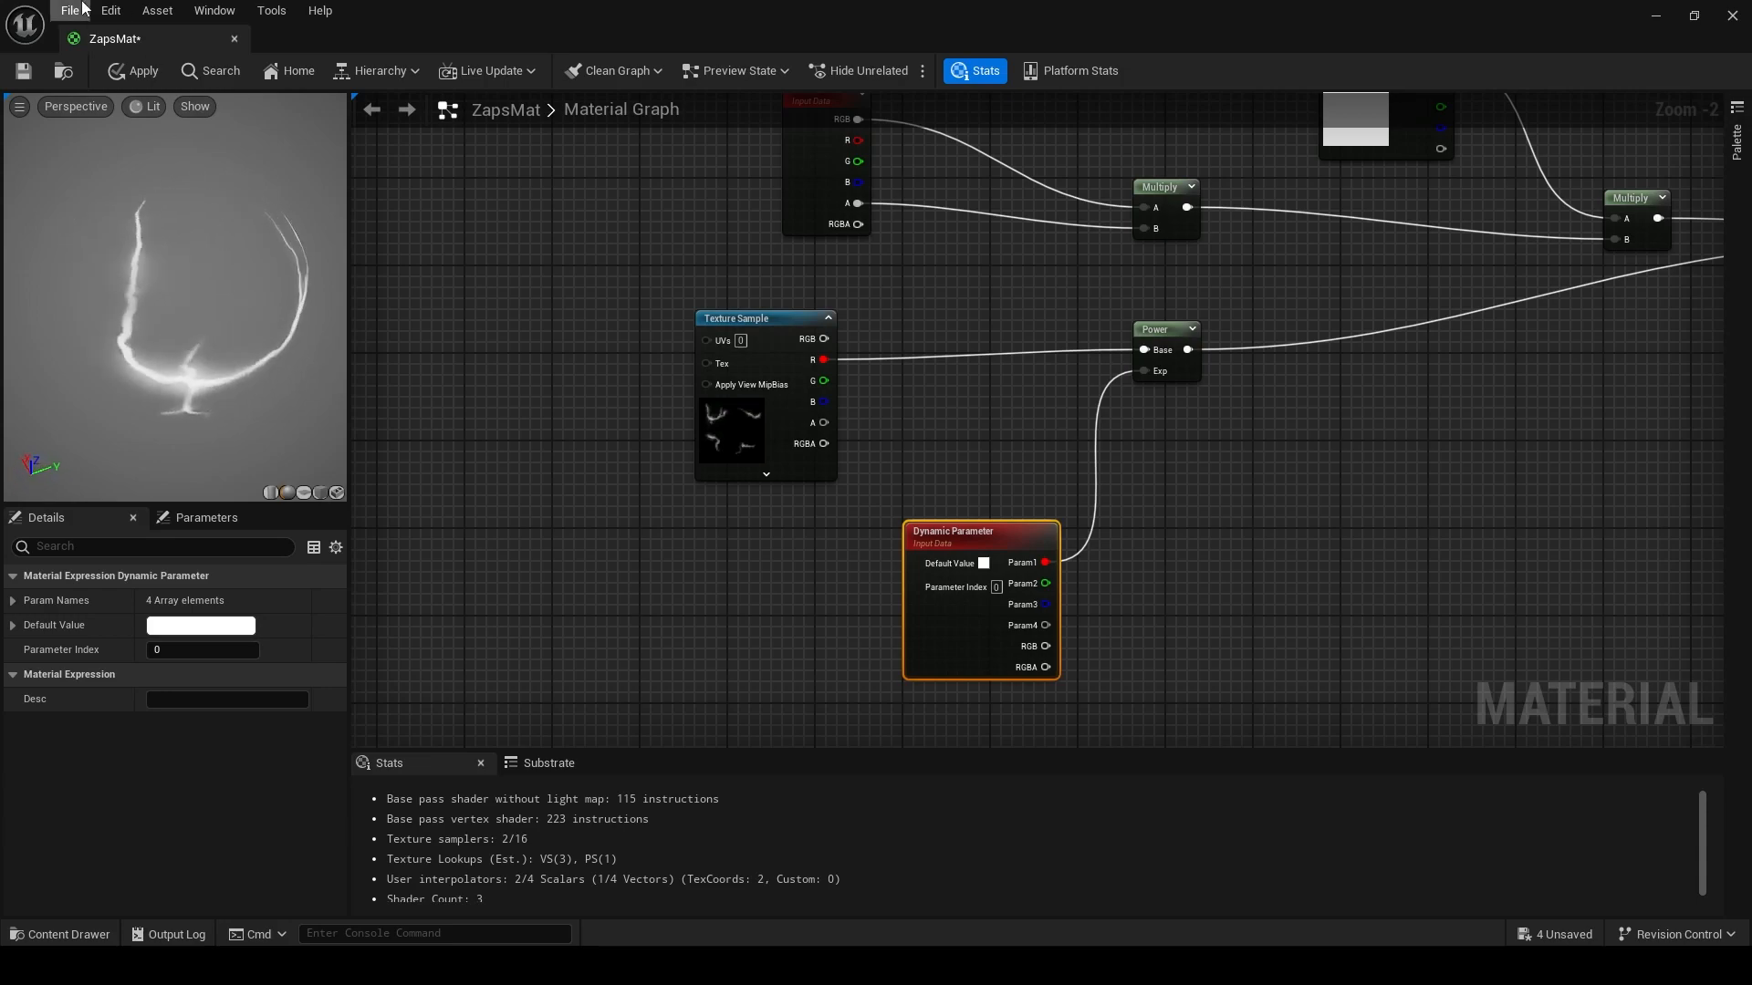
{"action": "left_click", "coordinate": [24, 70]}
{"action": "right_click_drag", "start_coordinate": [896, 327], "coordinate": [766, 419]}
{"action": "scroll", "coordinate": [767, 420], "scroll_direction": "down", "scroll_amount": 1}
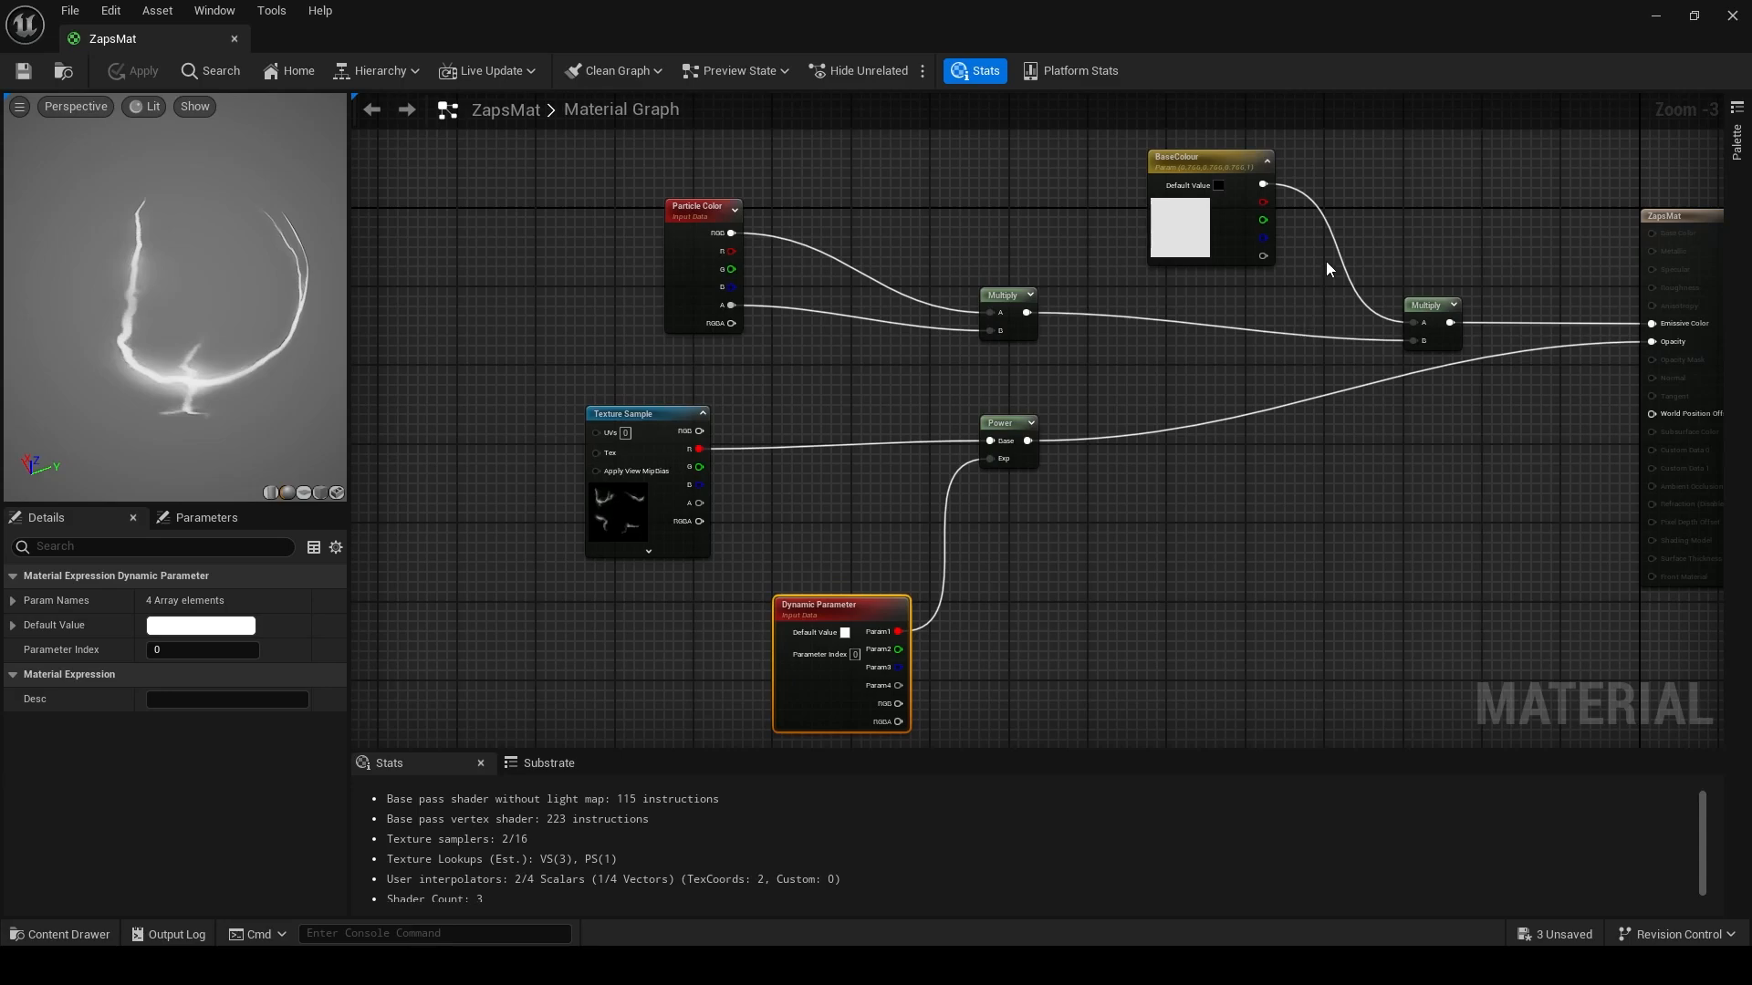
{"action": "left_click_drag", "start_coordinate": [187, 356], "coordinate": [214, 255]}
{"action": "left_click_drag", "start_coordinate": [291, 327], "coordinate": [336, 265]}
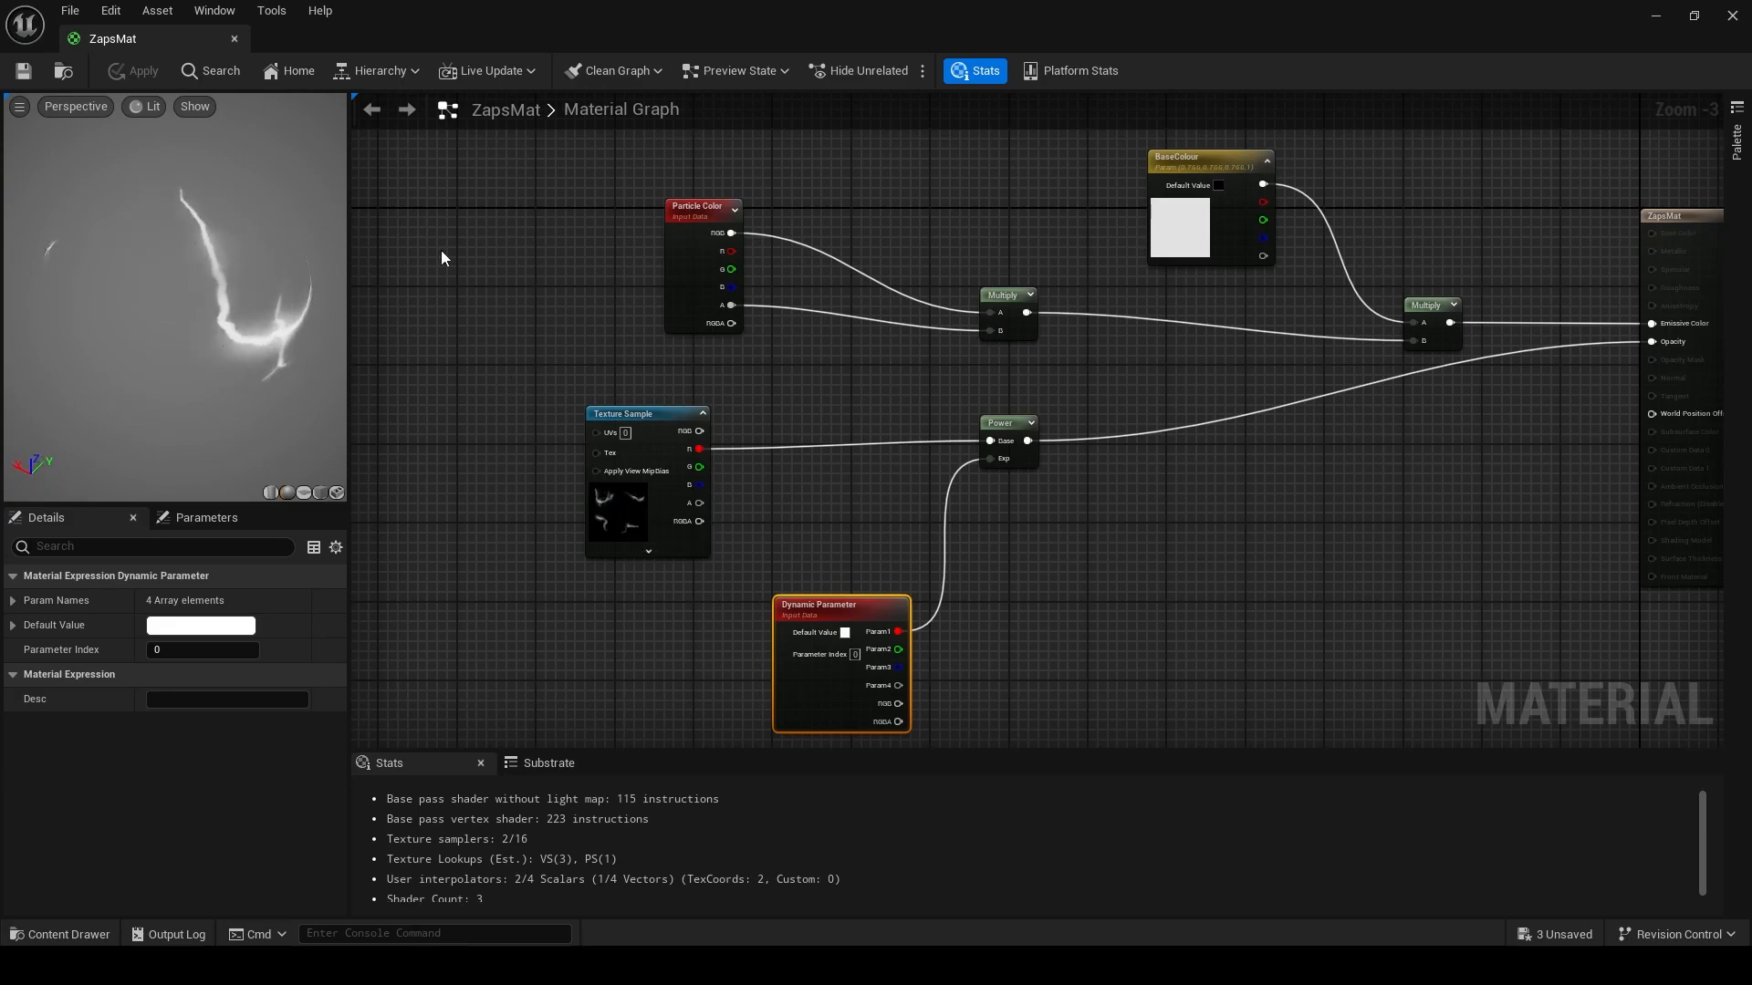
- Set the BaseColour parameter's colour to blue, sRGB 6579FF
{"action": "right_click_drag", "start_coordinate": [976, 194], "coordinate": [776, 219]}
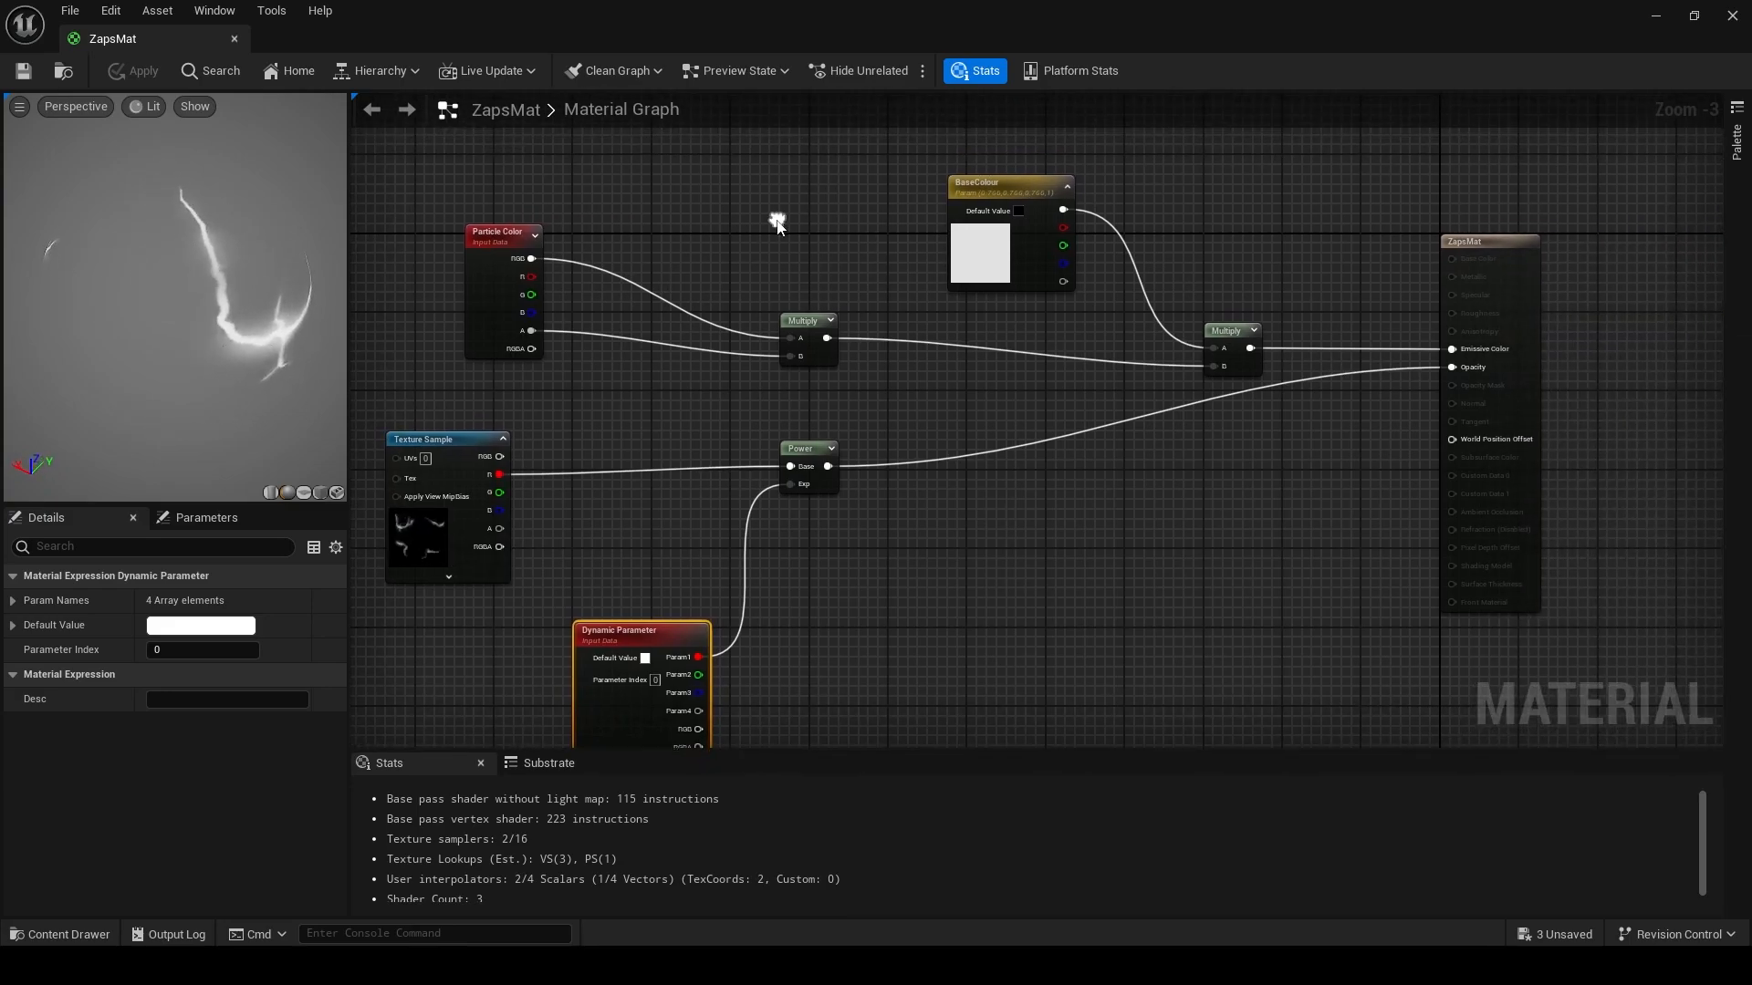
{"action": "left_click", "coordinate": [1019, 211]}
{"action": "left_click_drag", "start_coordinate": [1215, 361], "coordinate": [1085, 311]}
{"action": "left_click", "coordinate": [1281, 671]}
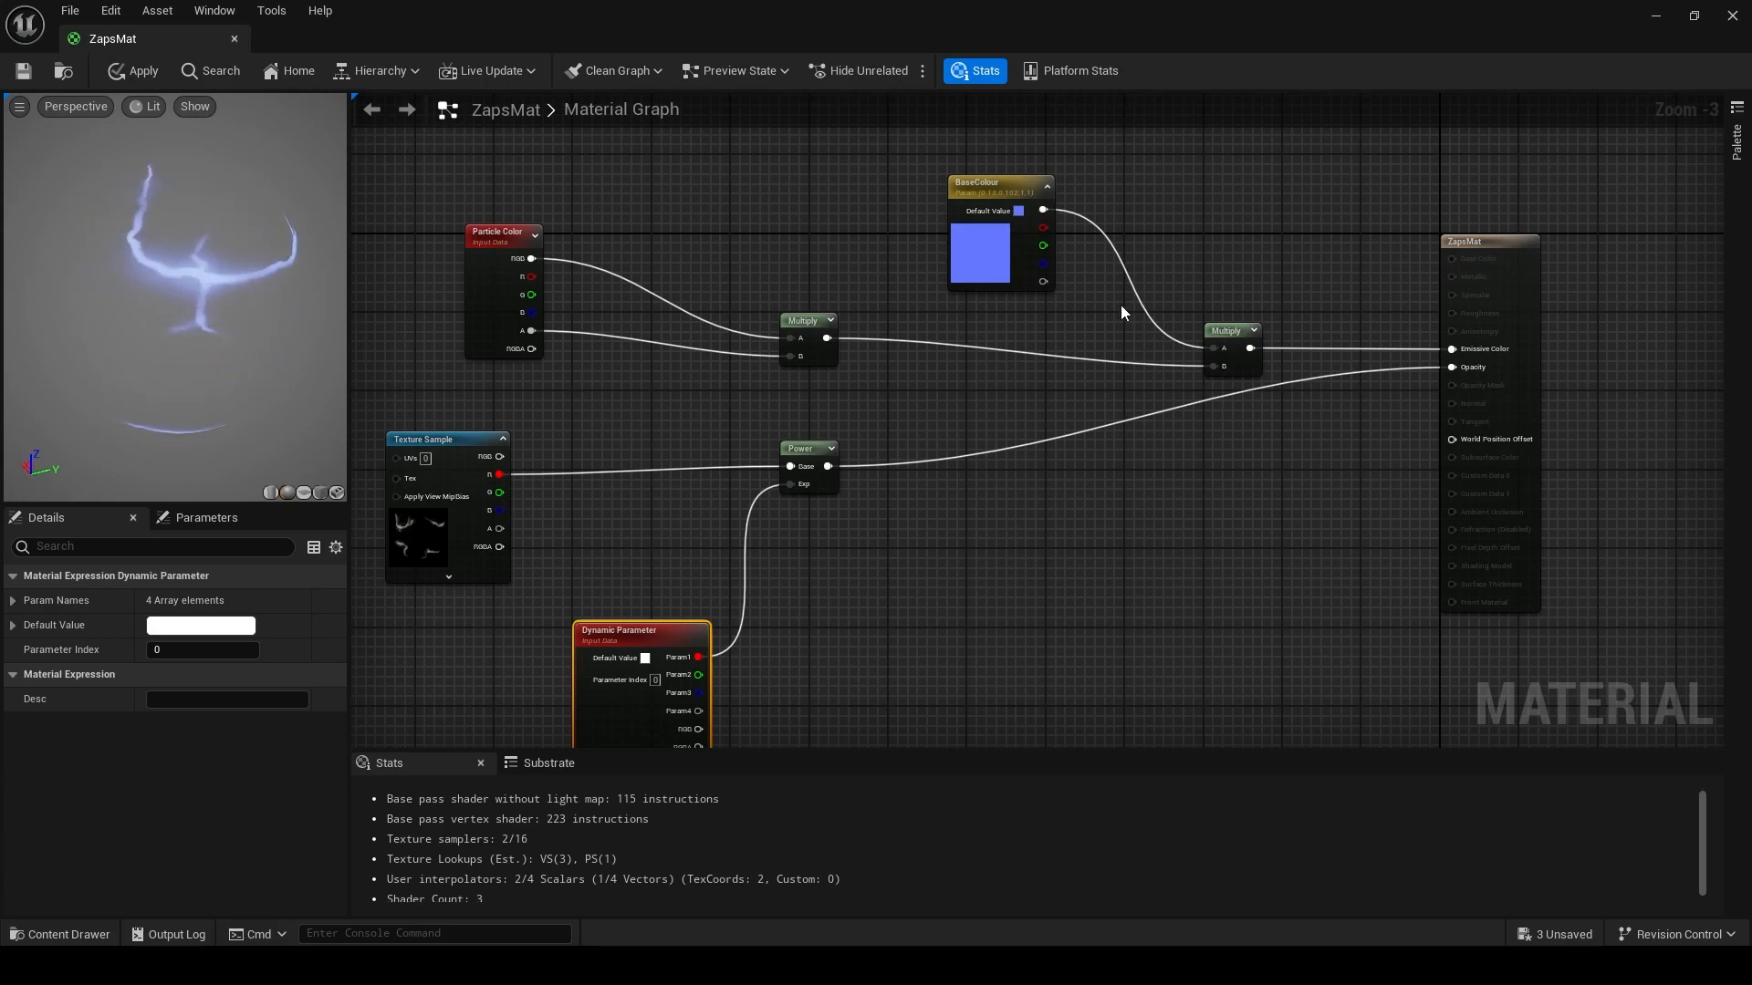
- Raise the BaseColour parameter's brightness value (V) to 5 in its colour picker
{"action": "double_click", "coordinate": [968, 211]}
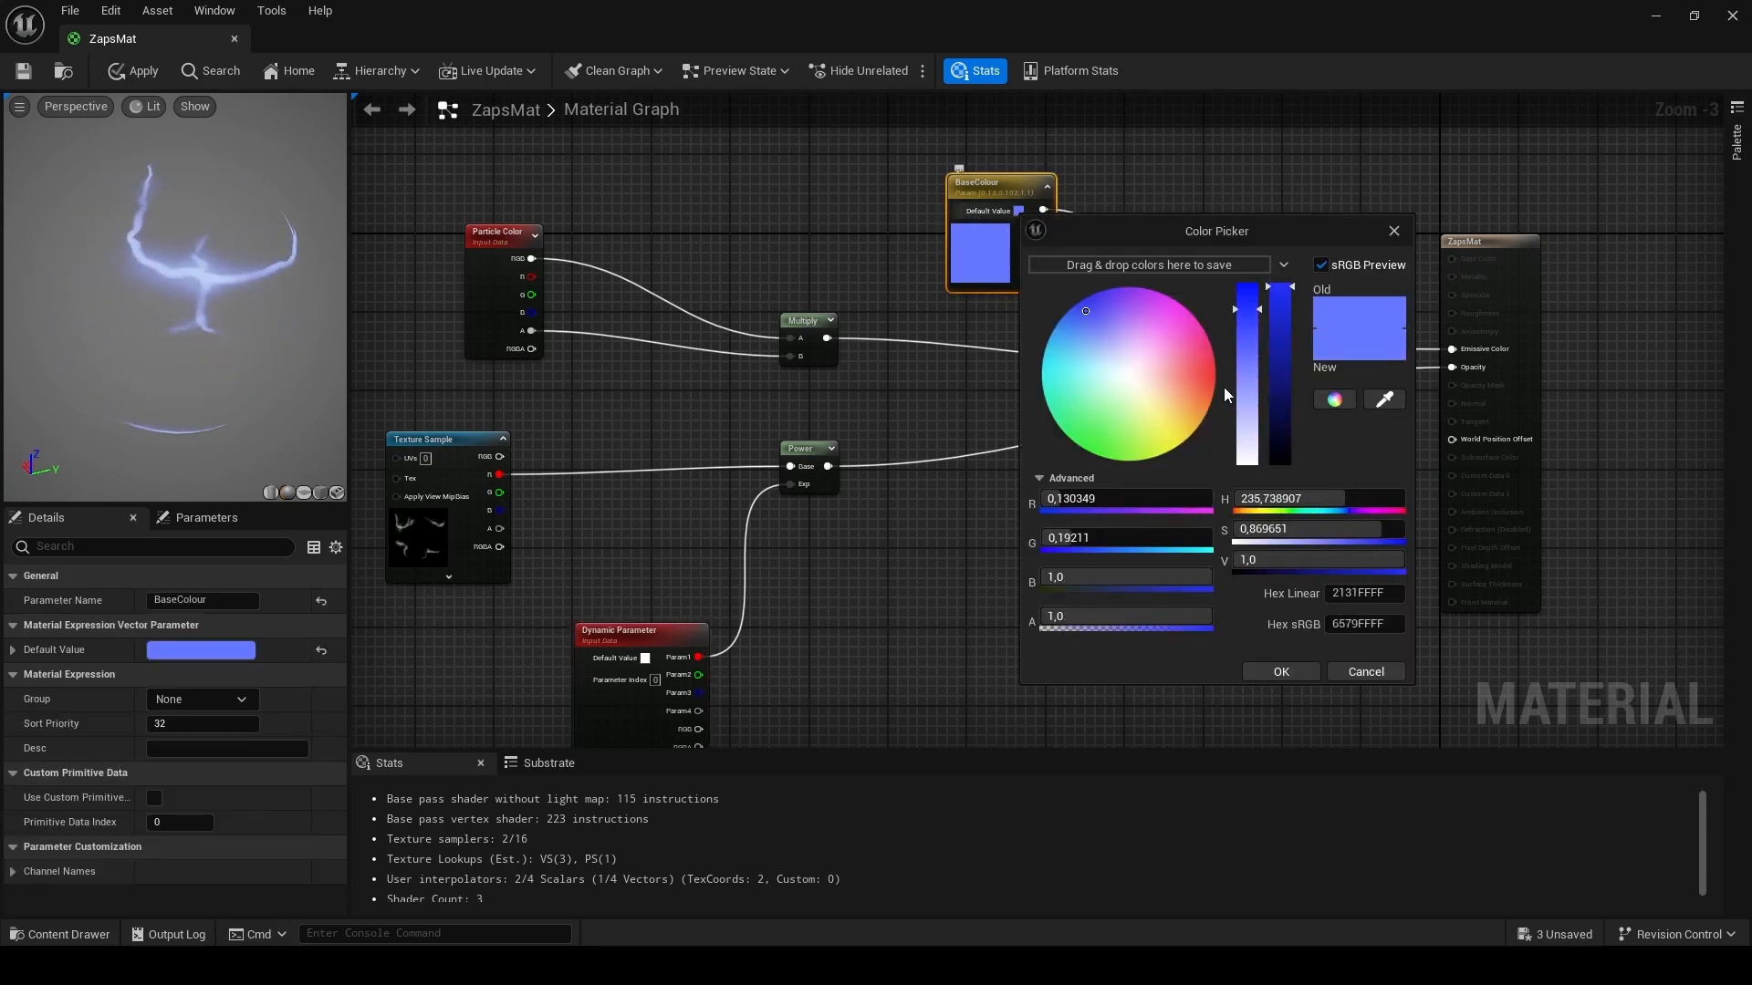
{"action": "left_click", "coordinate": [1316, 561]}
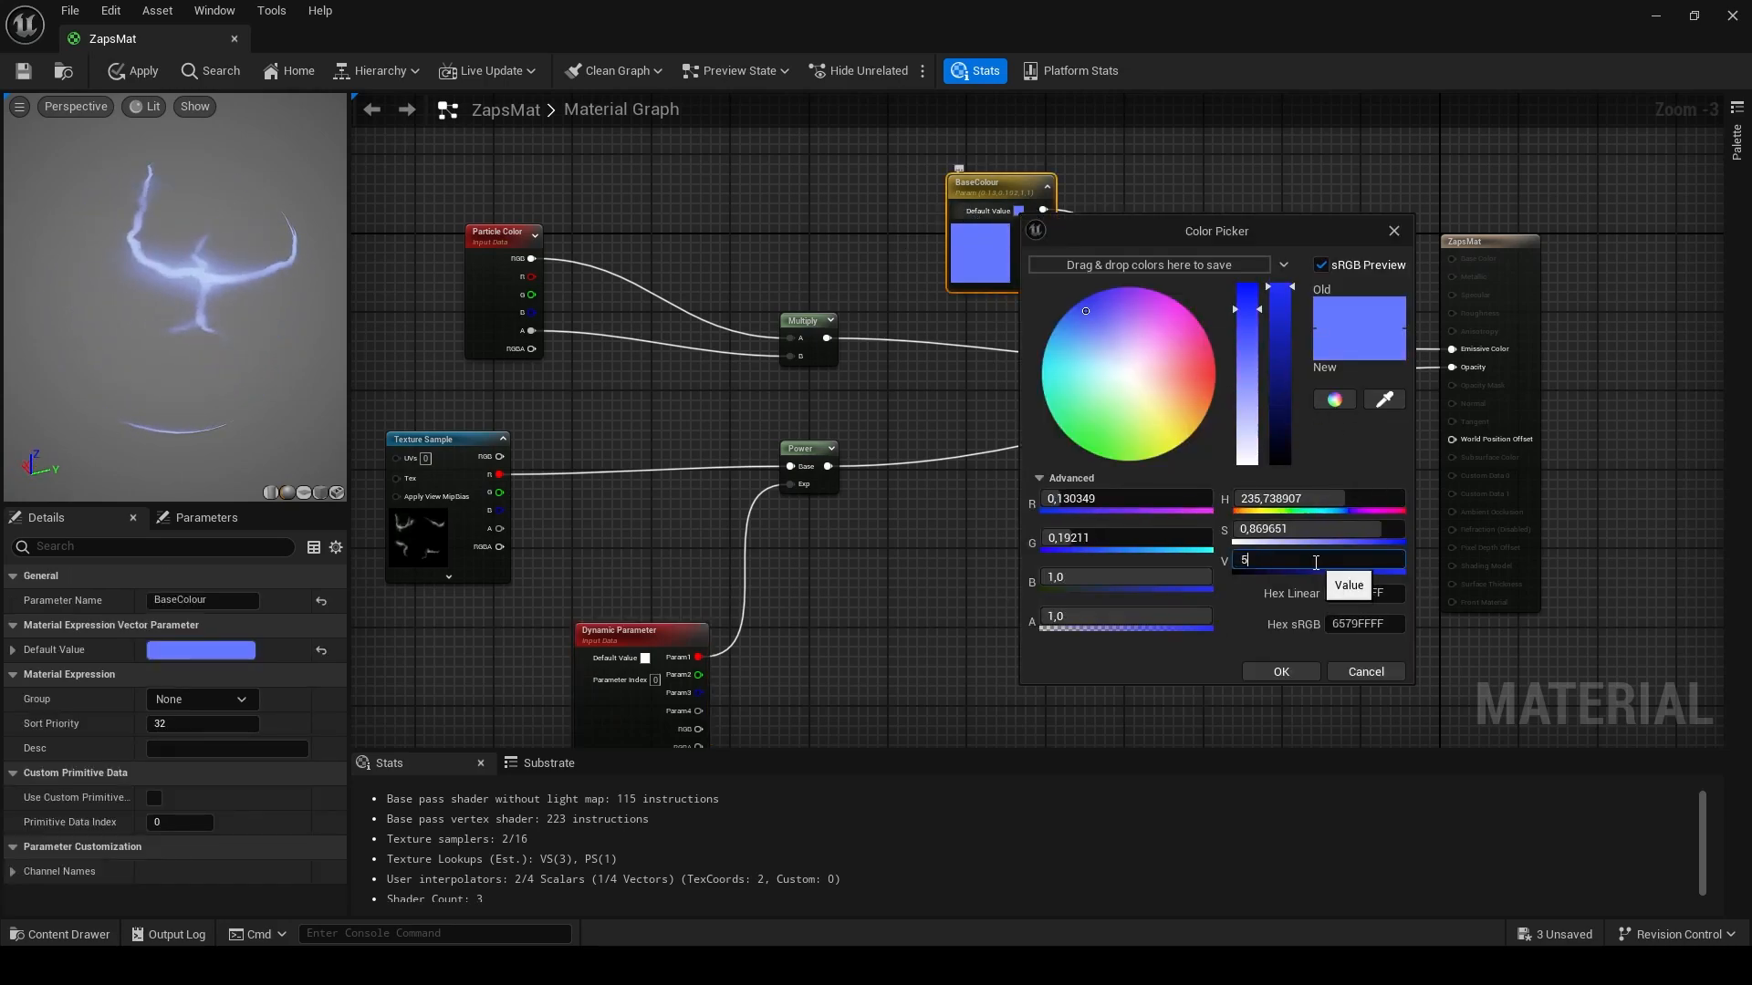
{"action": "type", "text": "5"}
{"action": "key", "text": "Return"}
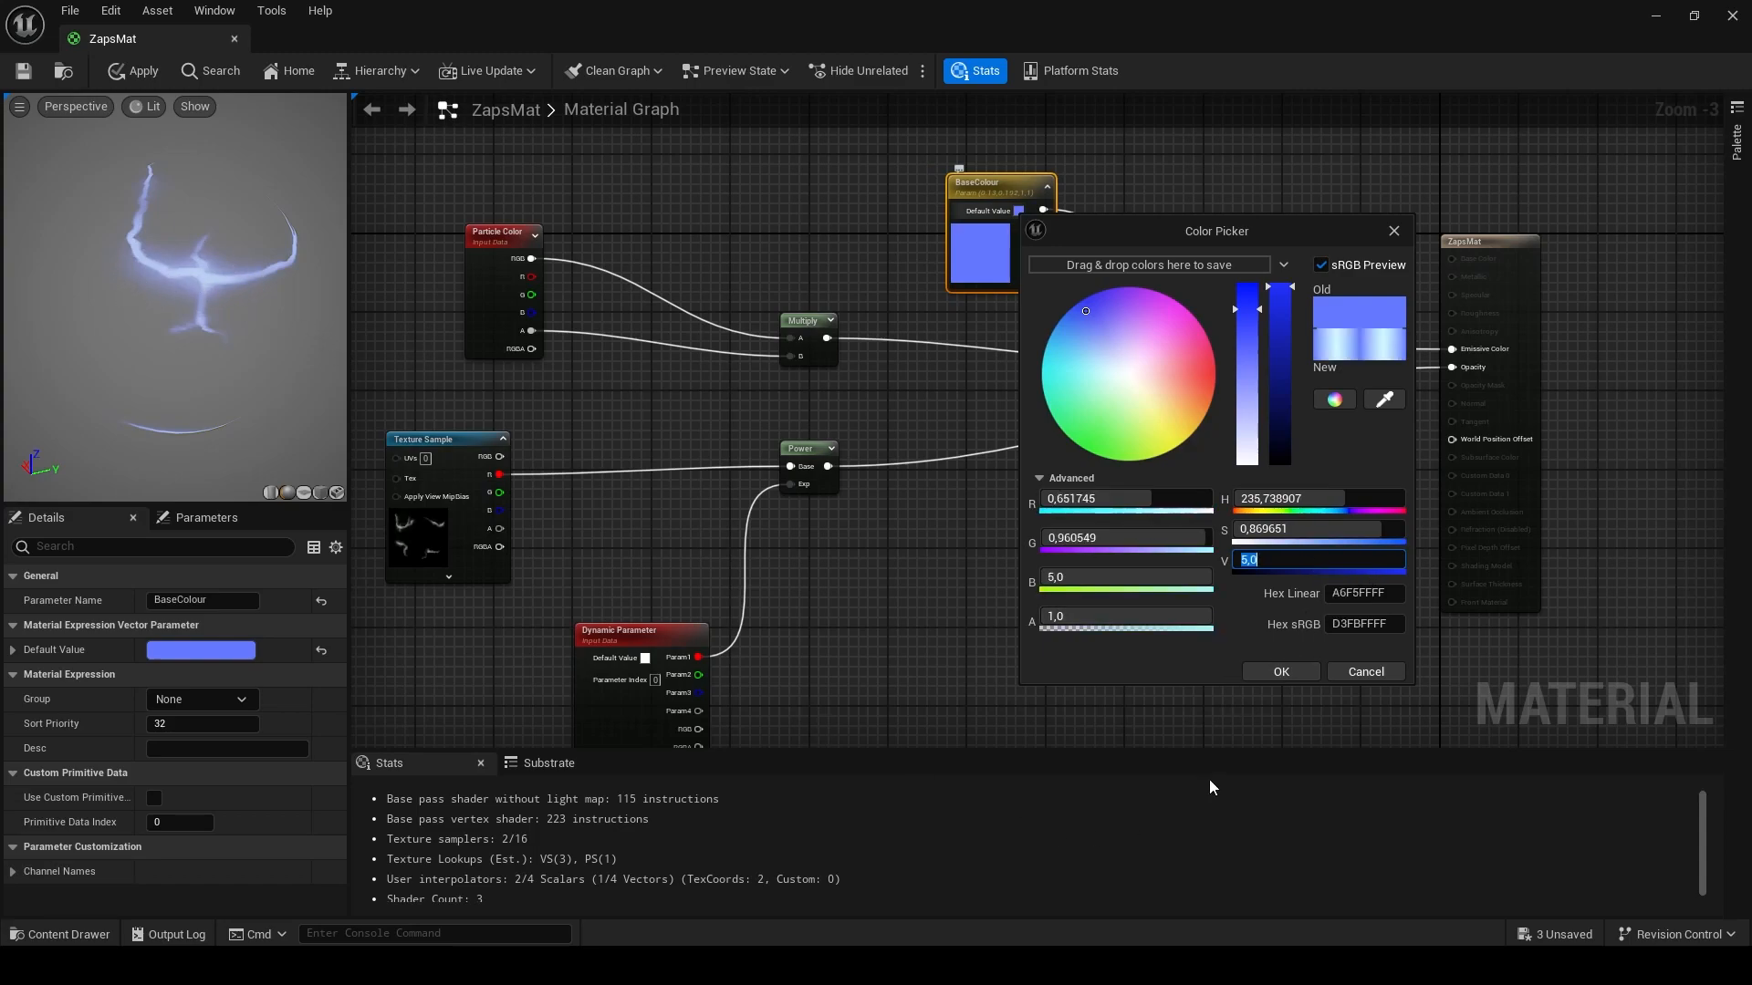
{"action": "left_click", "coordinate": [1277, 672]}
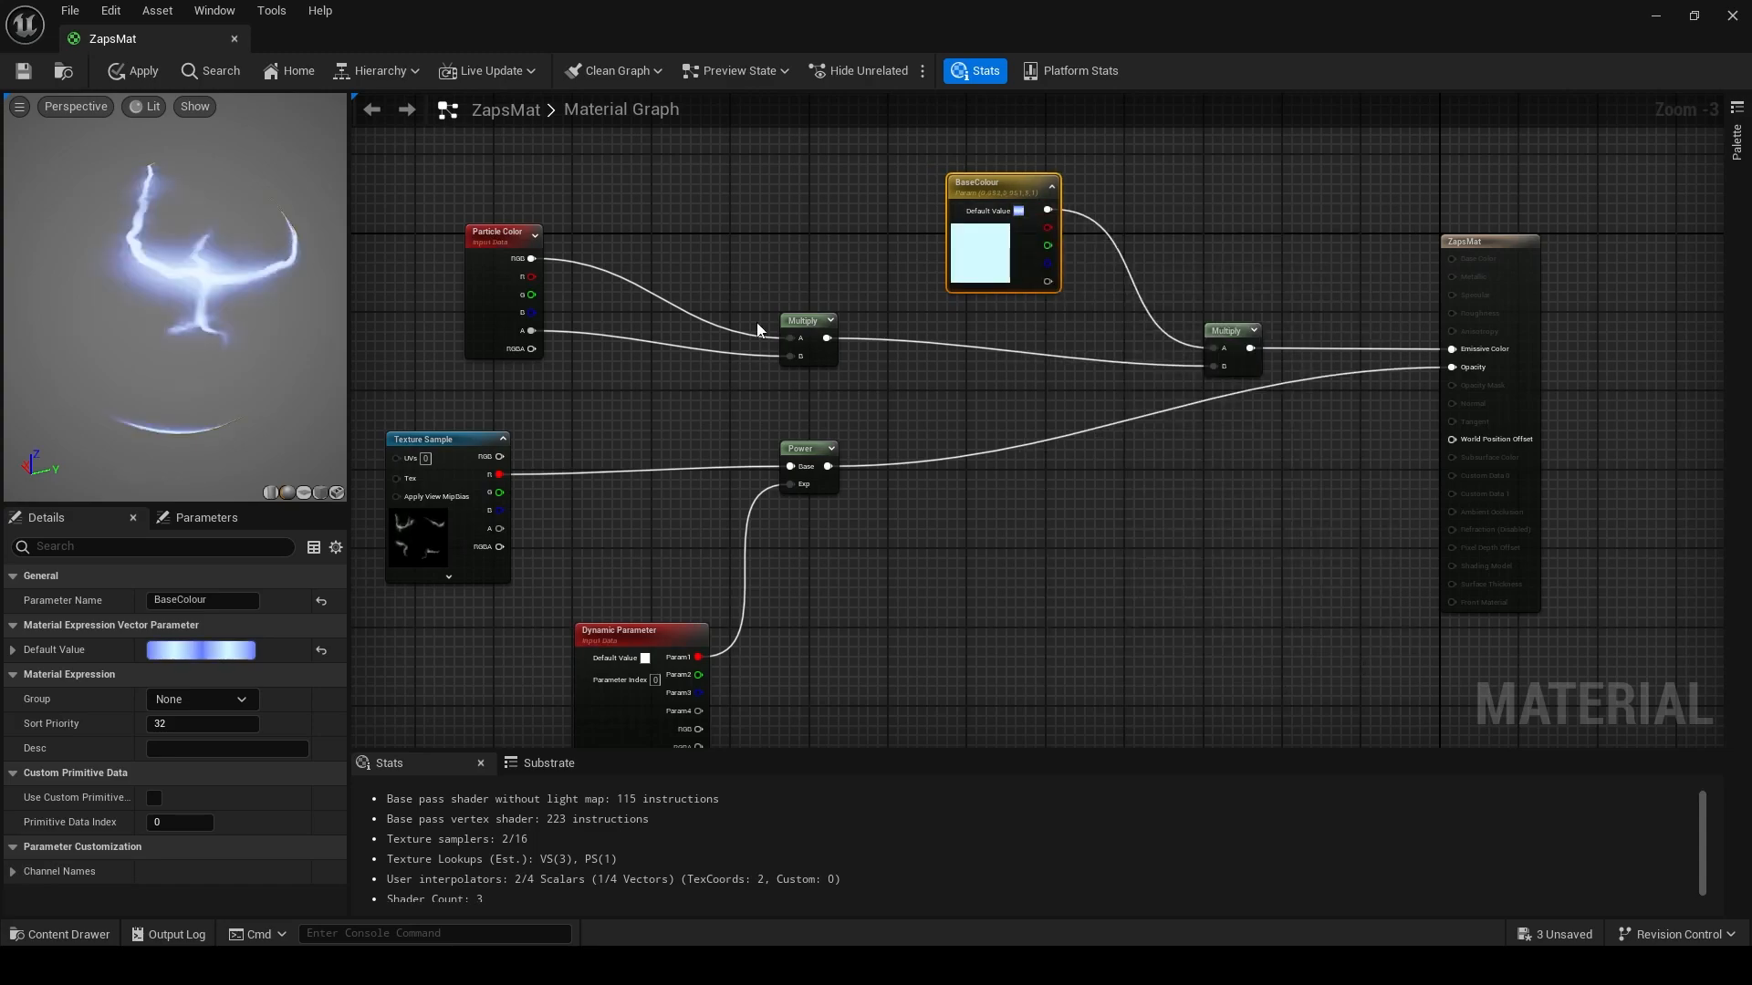
- Save the material
{"action": "left_click", "coordinate": [24, 70]}
{"action": "scroll", "coordinate": [1158, 538], "scroll_direction": "down", "scroll_amount": 2}
{"action": "scroll", "coordinate": [1159, 538], "scroll_direction": "up", "scroll_amount": 3}
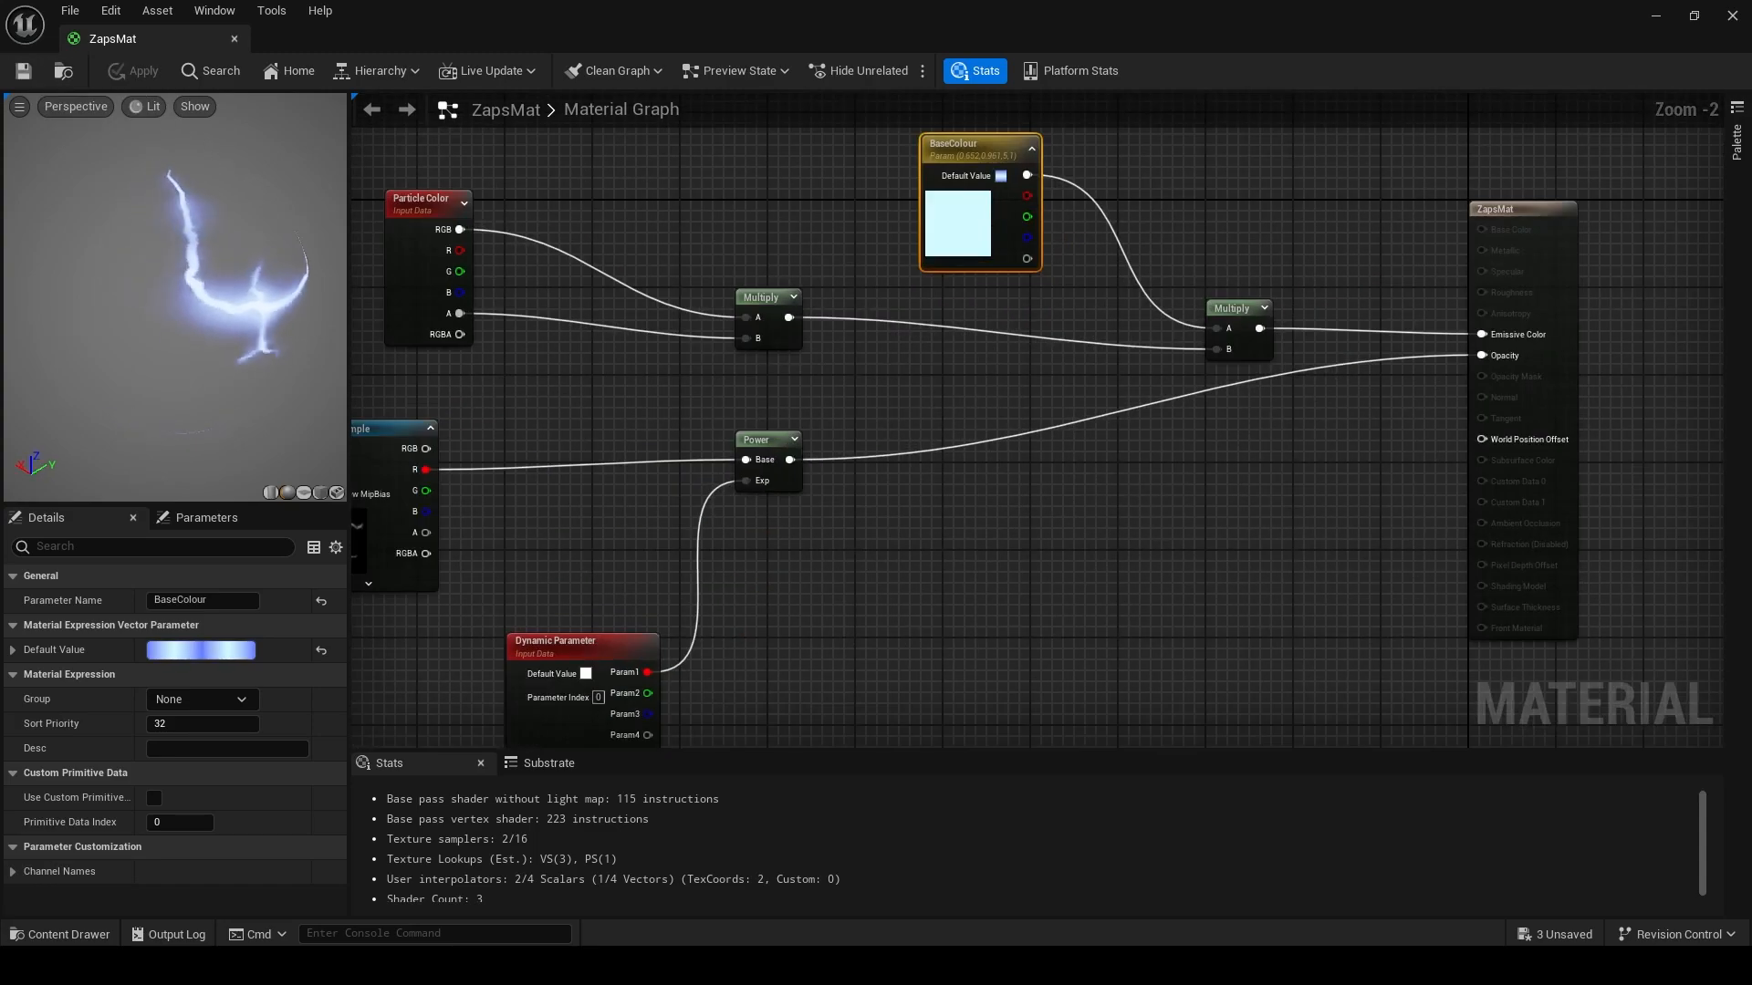
{"action": "left_click_drag", "start_coordinate": [201, 338], "coordinate": [228, 236]}
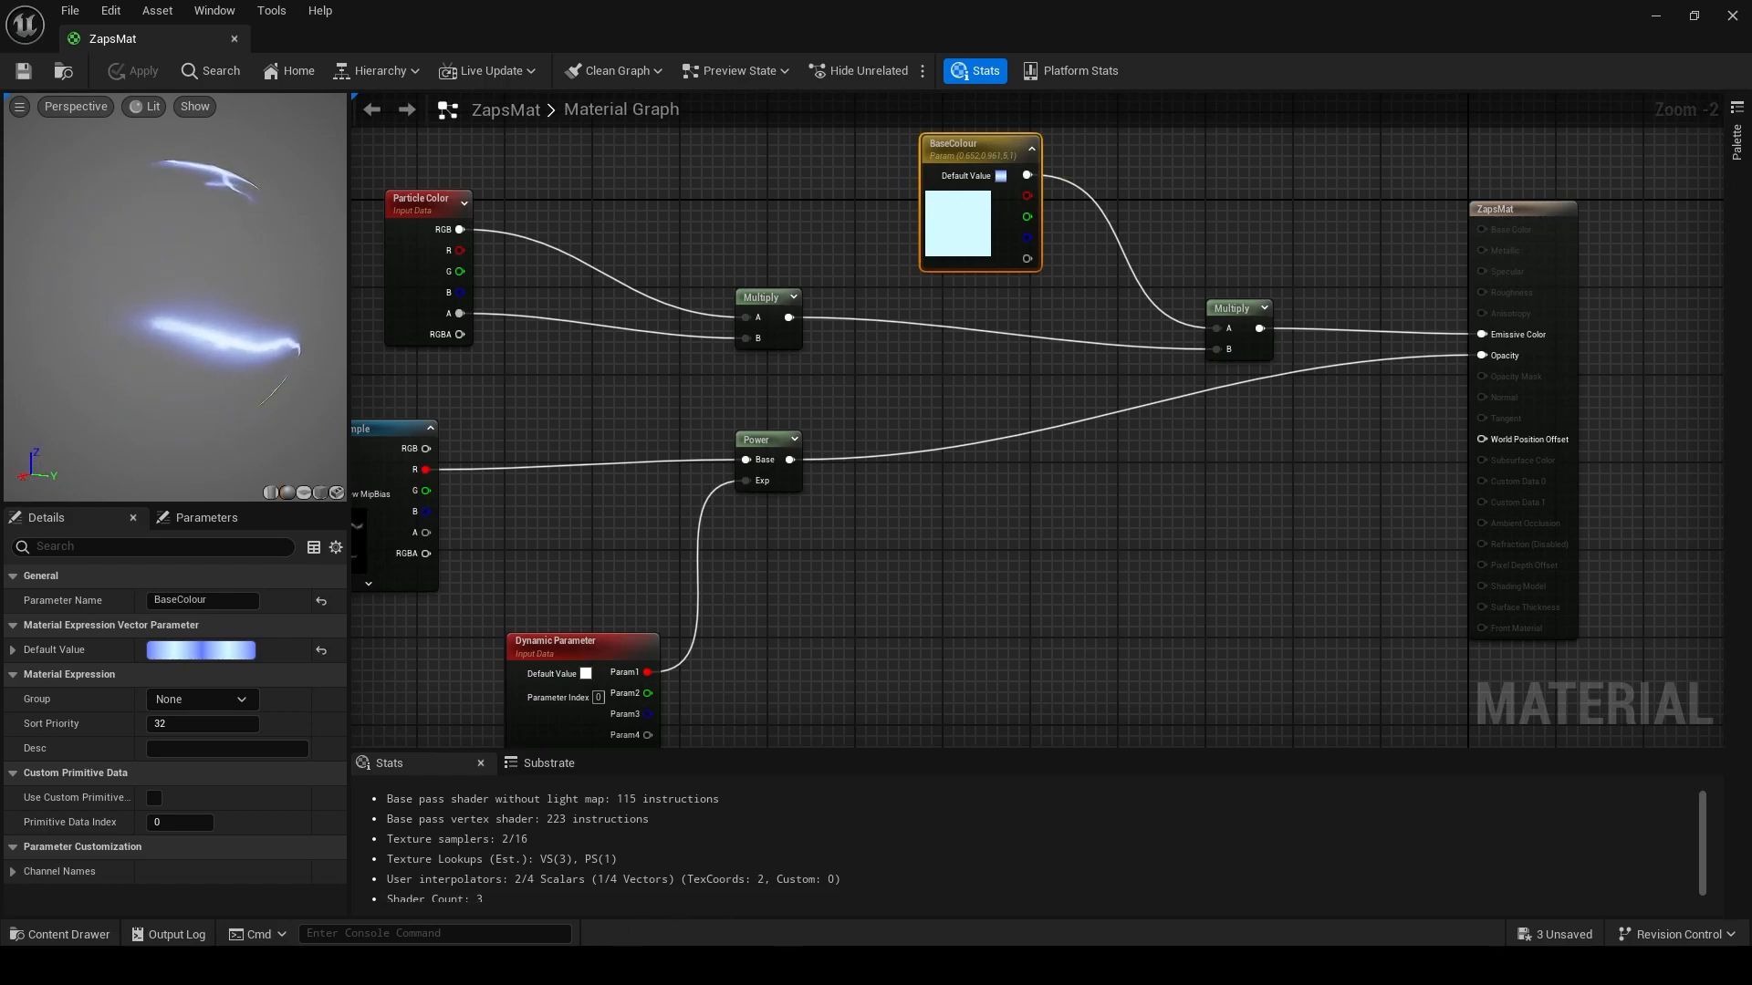